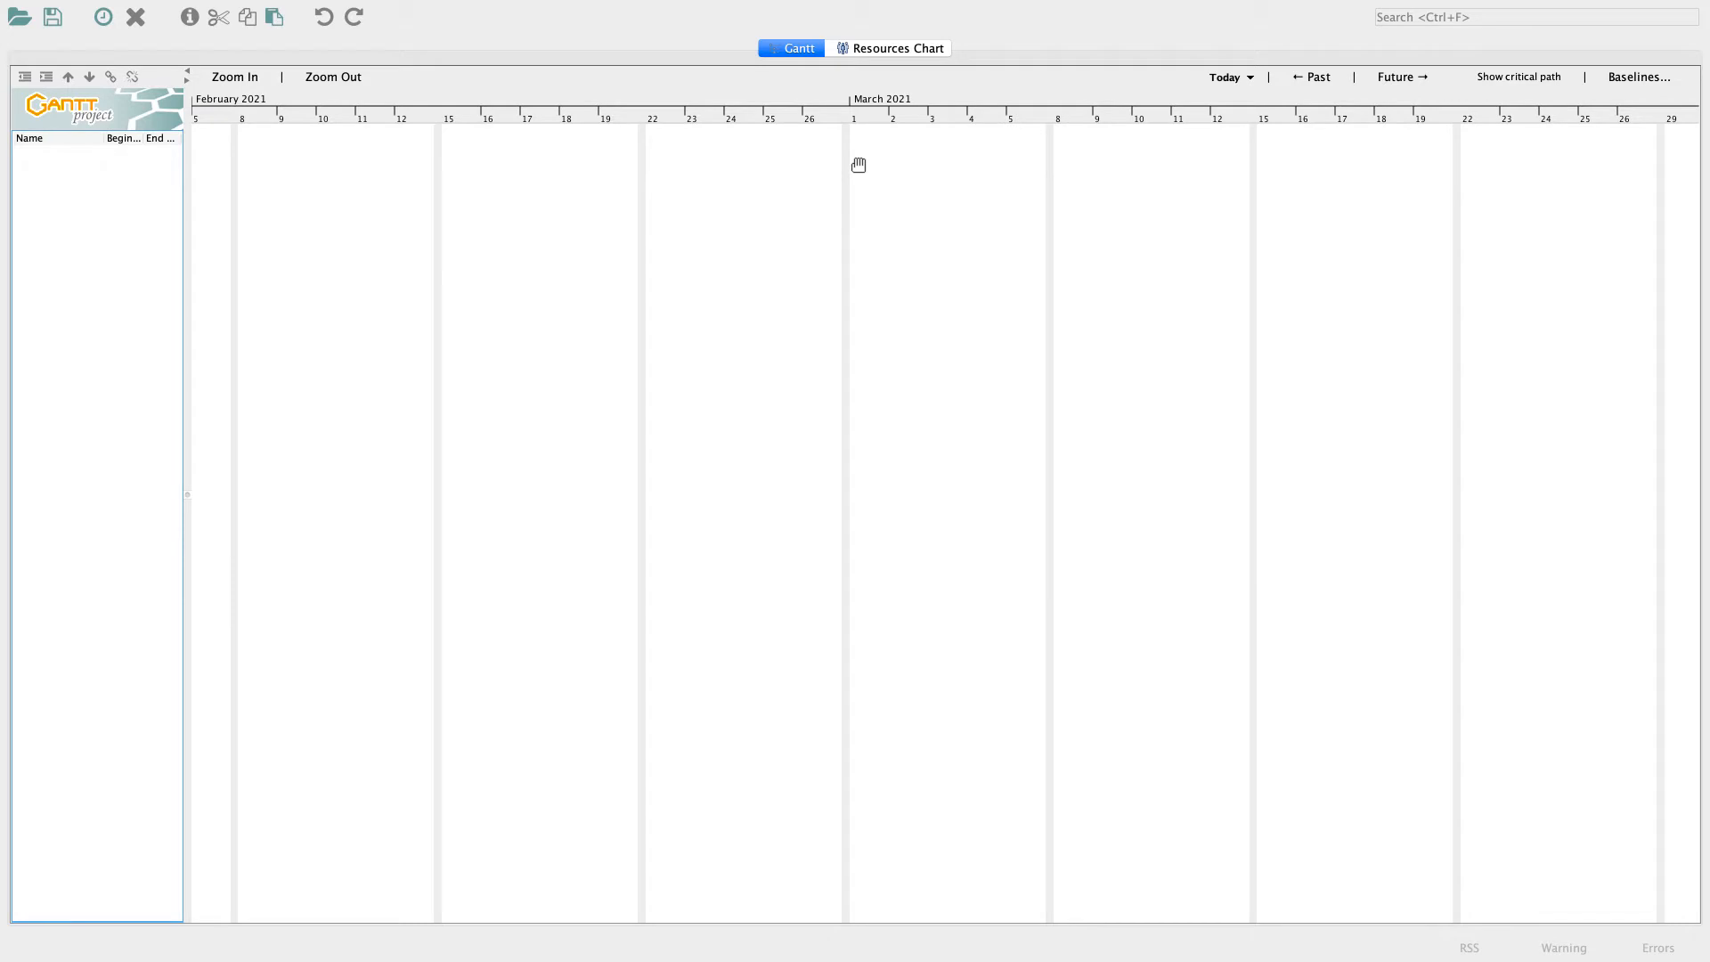
Step: Add a human resource to the resources chart, entering the person's name and choosing project manager as the default role
{"action": "left_click", "coordinate": [867, 49]}
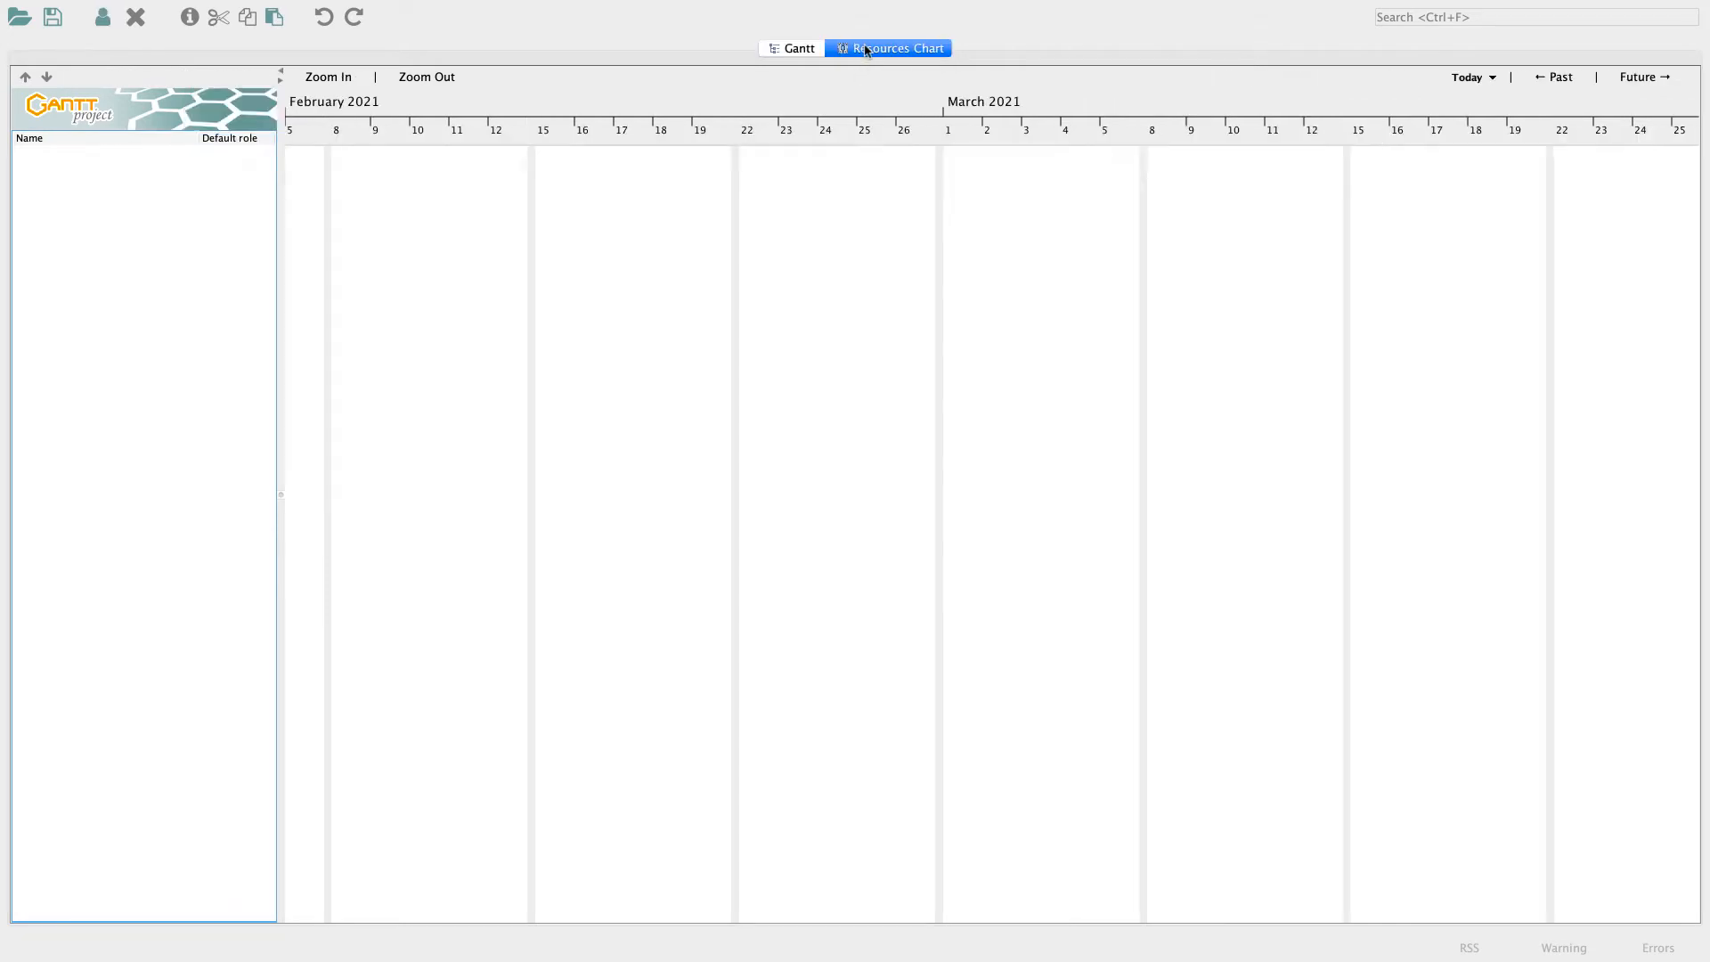
{"action": "left_click", "coordinate": [103, 30]}
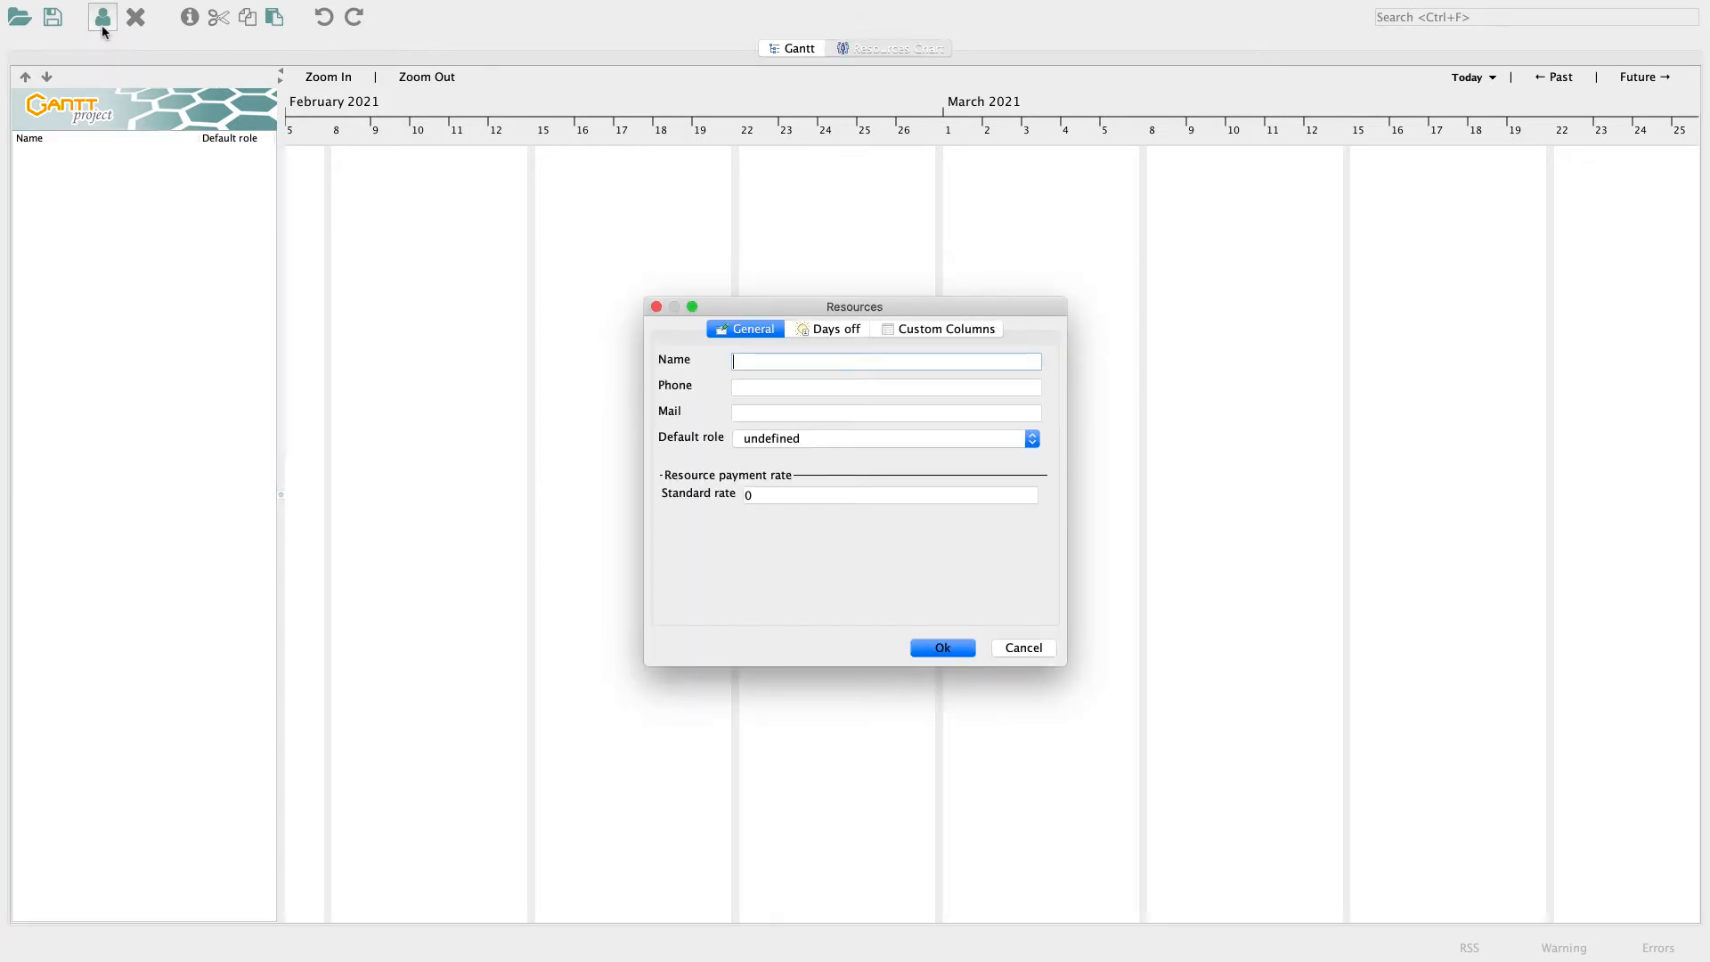
{"action": "type", "text": "Gillian"}
{"action": "left_click", "coordinate": [811, 388]}
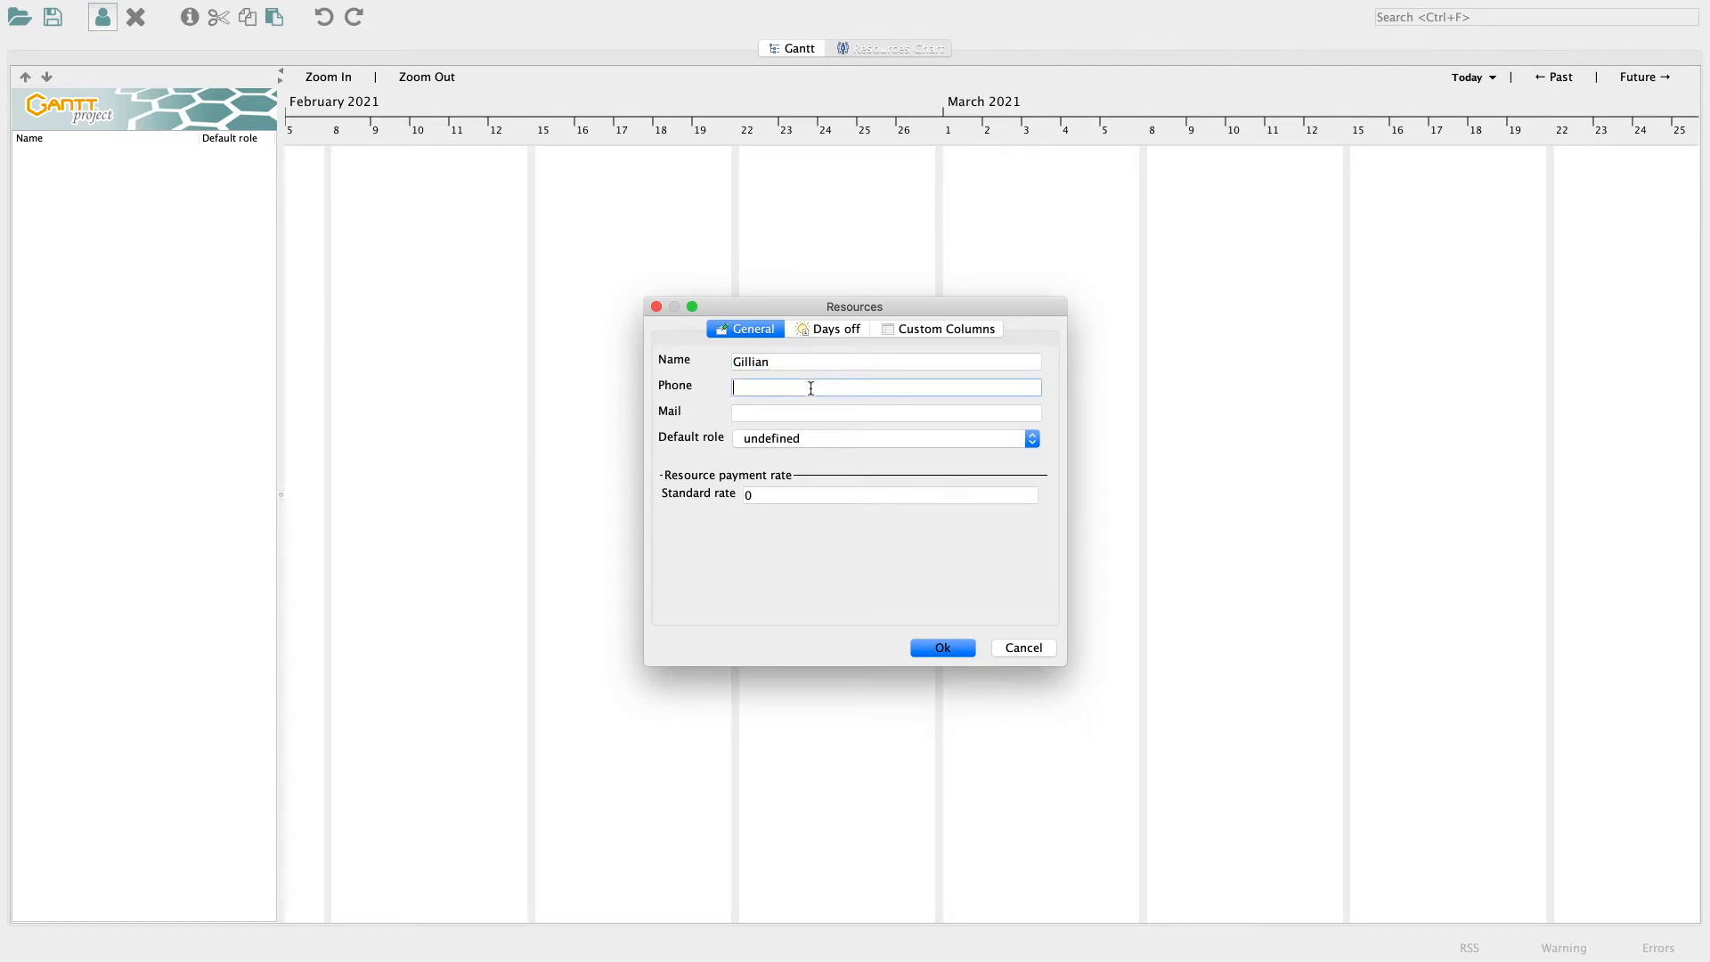
{"action": "left_click", "coordinate": [784, 442]}
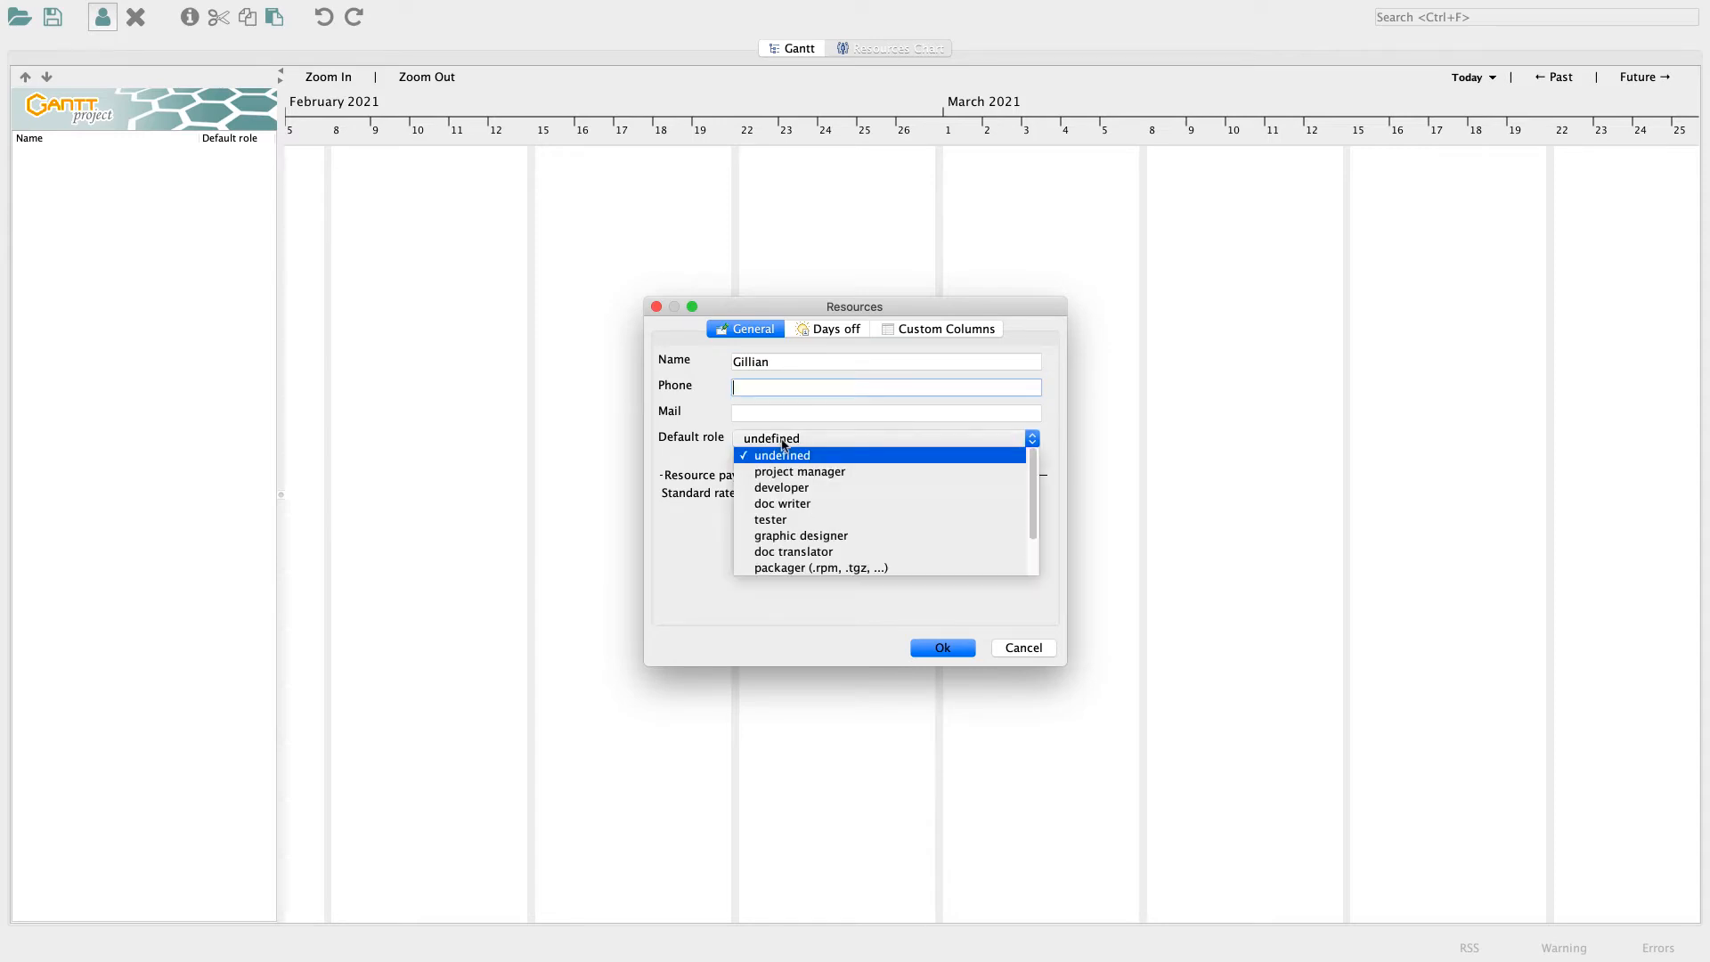
{"action": "left_click", "coordinate": [792, 472]}
{"action": "left_click", "coordinate": [942, 649]}
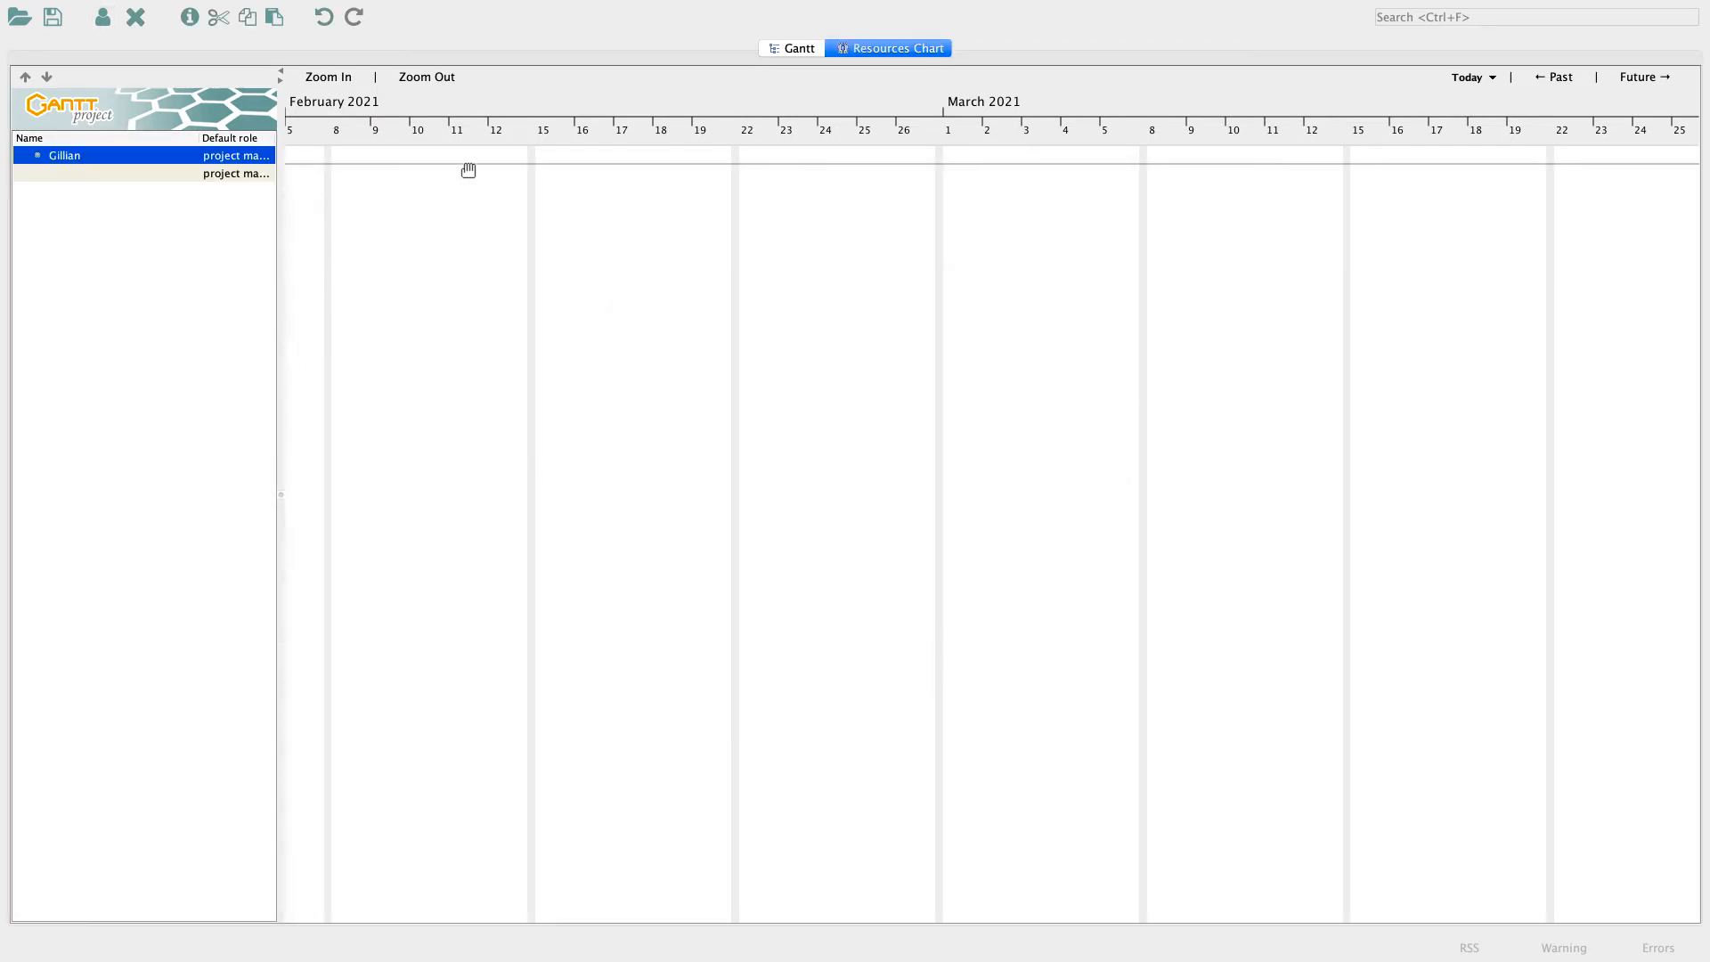
Step: Add a task named "Wp1: Ideation" to the Gantt chart and set its duration to 7
{"action": "left_click", "coordinate": [796, 51]}
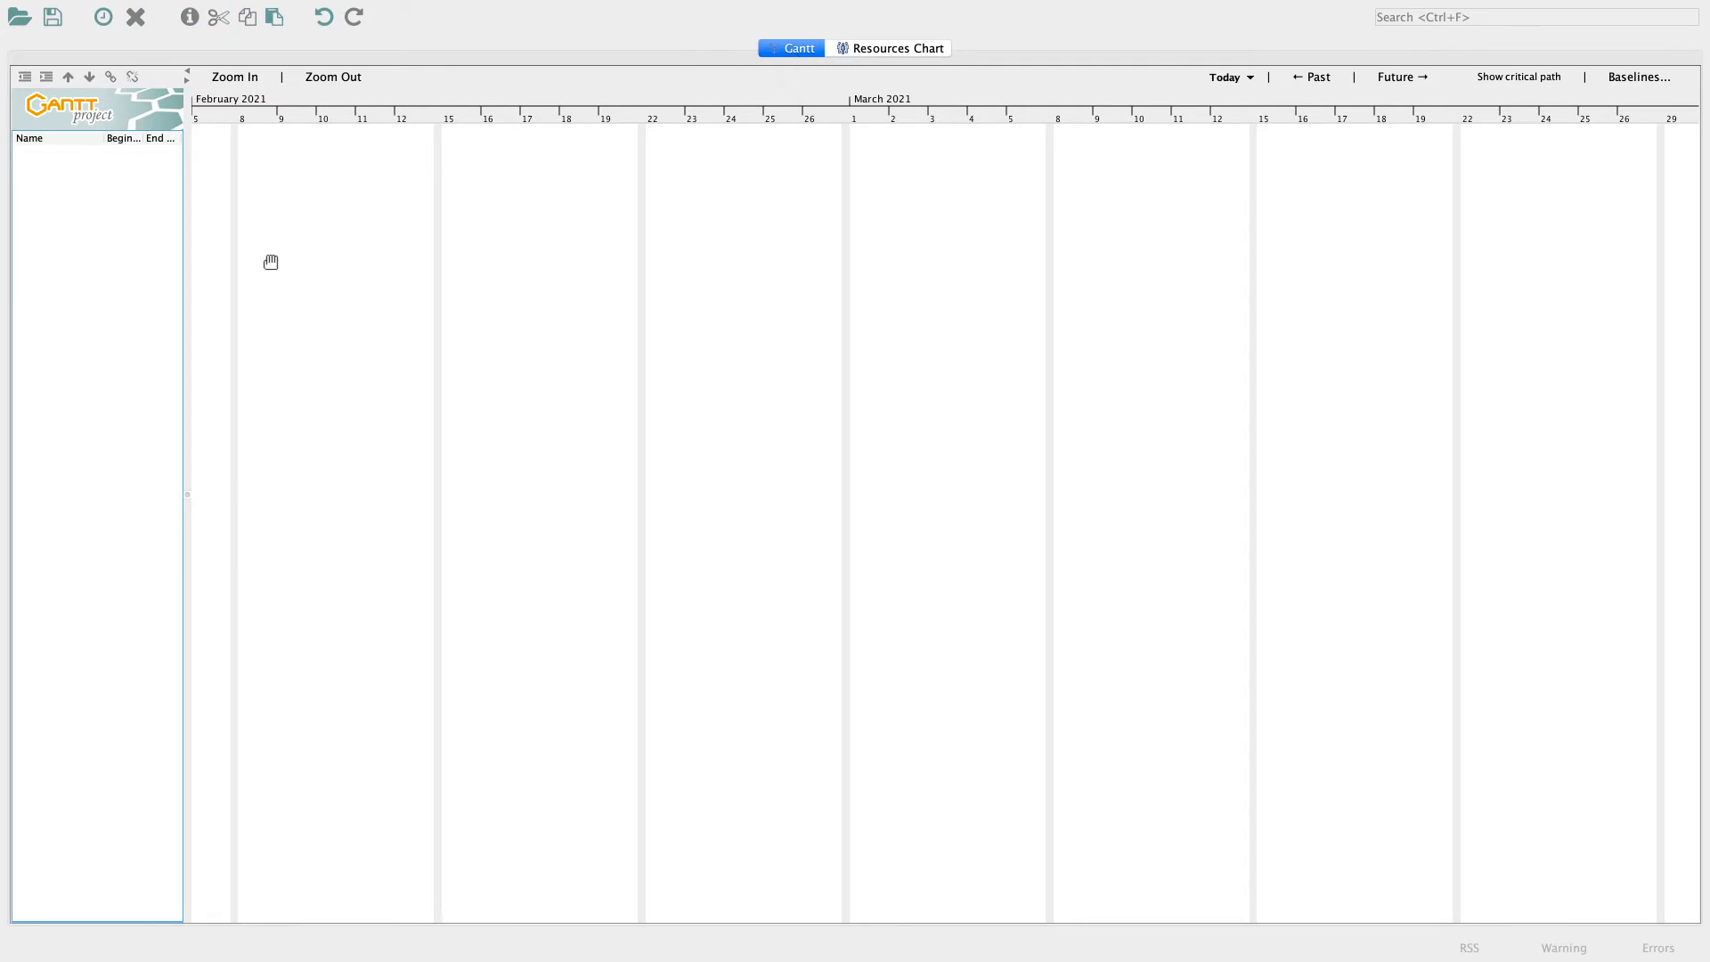
{"action": "left_click", "coordinate": [100, 18]}
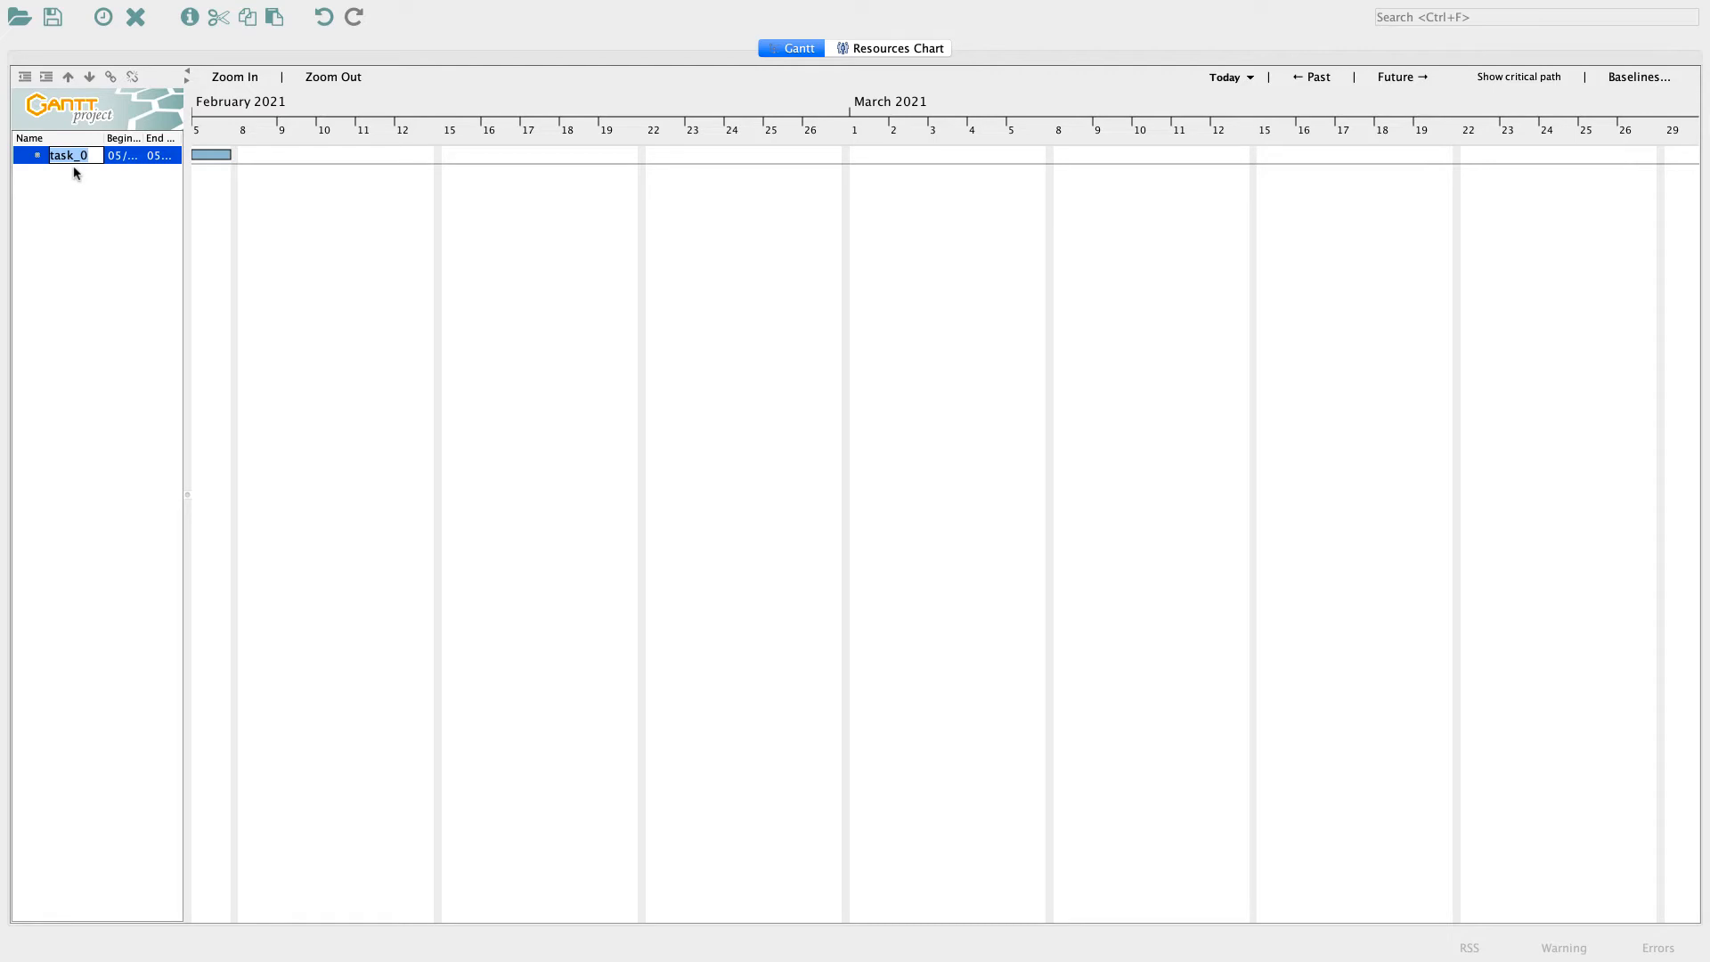
{"action": "type", "text": "Wp1: Id"}
{"action": "type", "text": "eation"}
{"action": "key", "text": "Return"}
{"action": "double_click", "coordinate": [76, 156]}
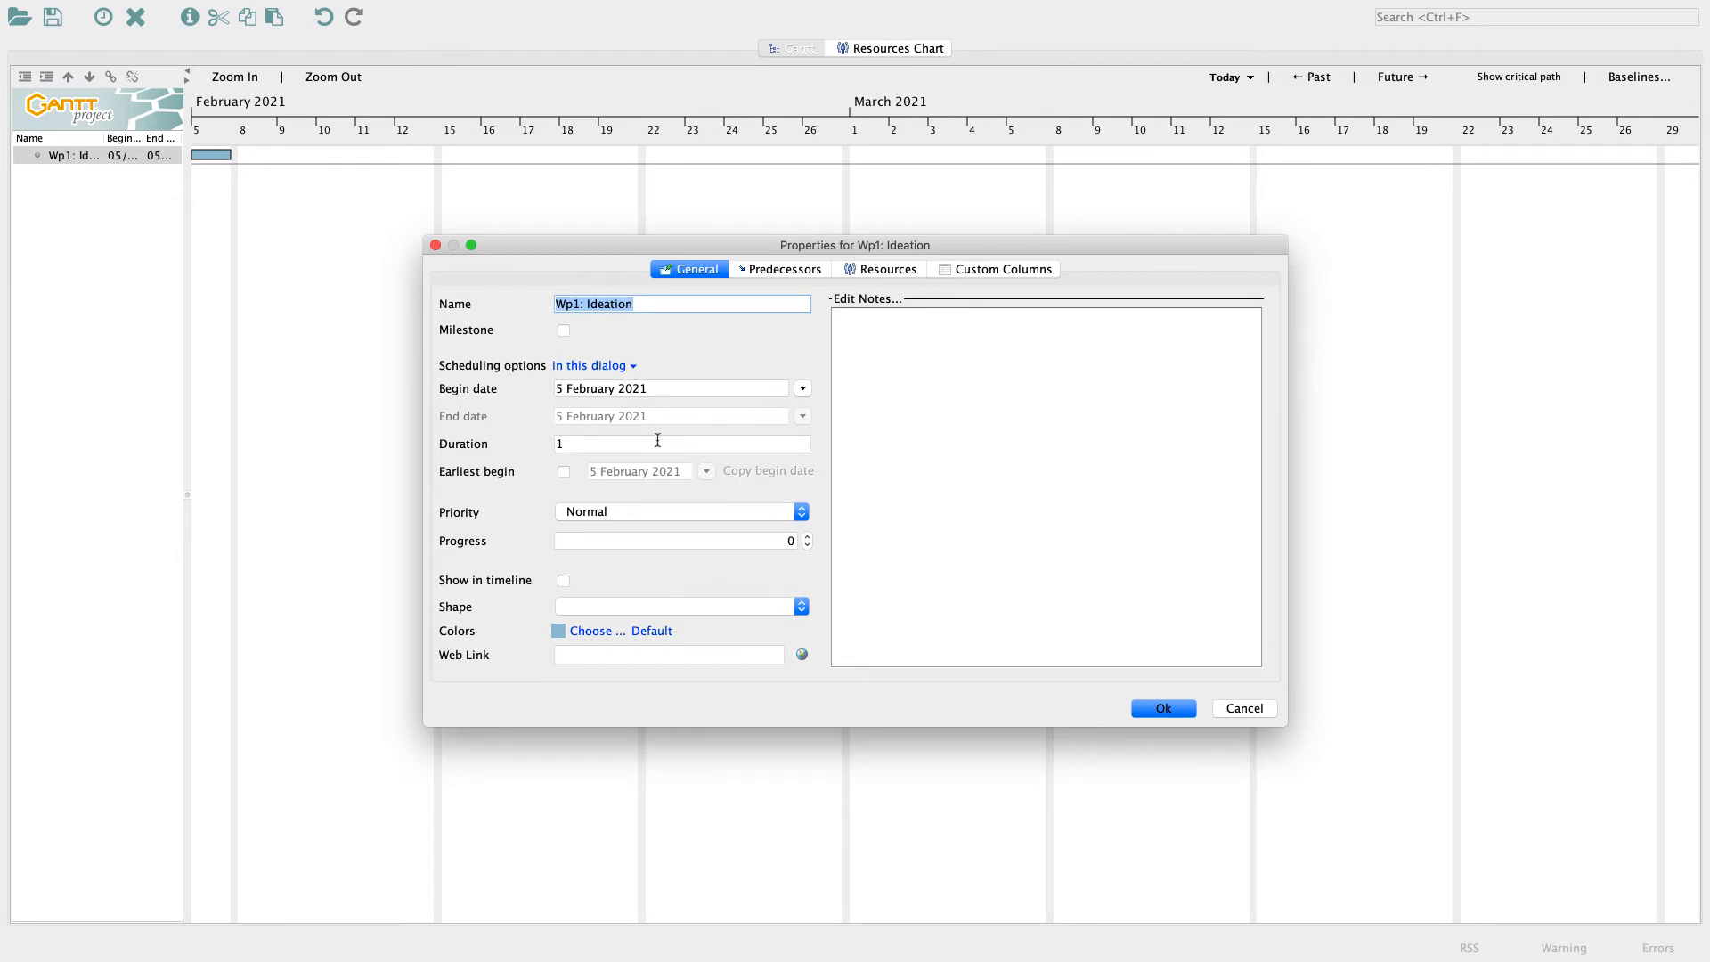
{"action": "left_click", "coordinate": [590, 441]}
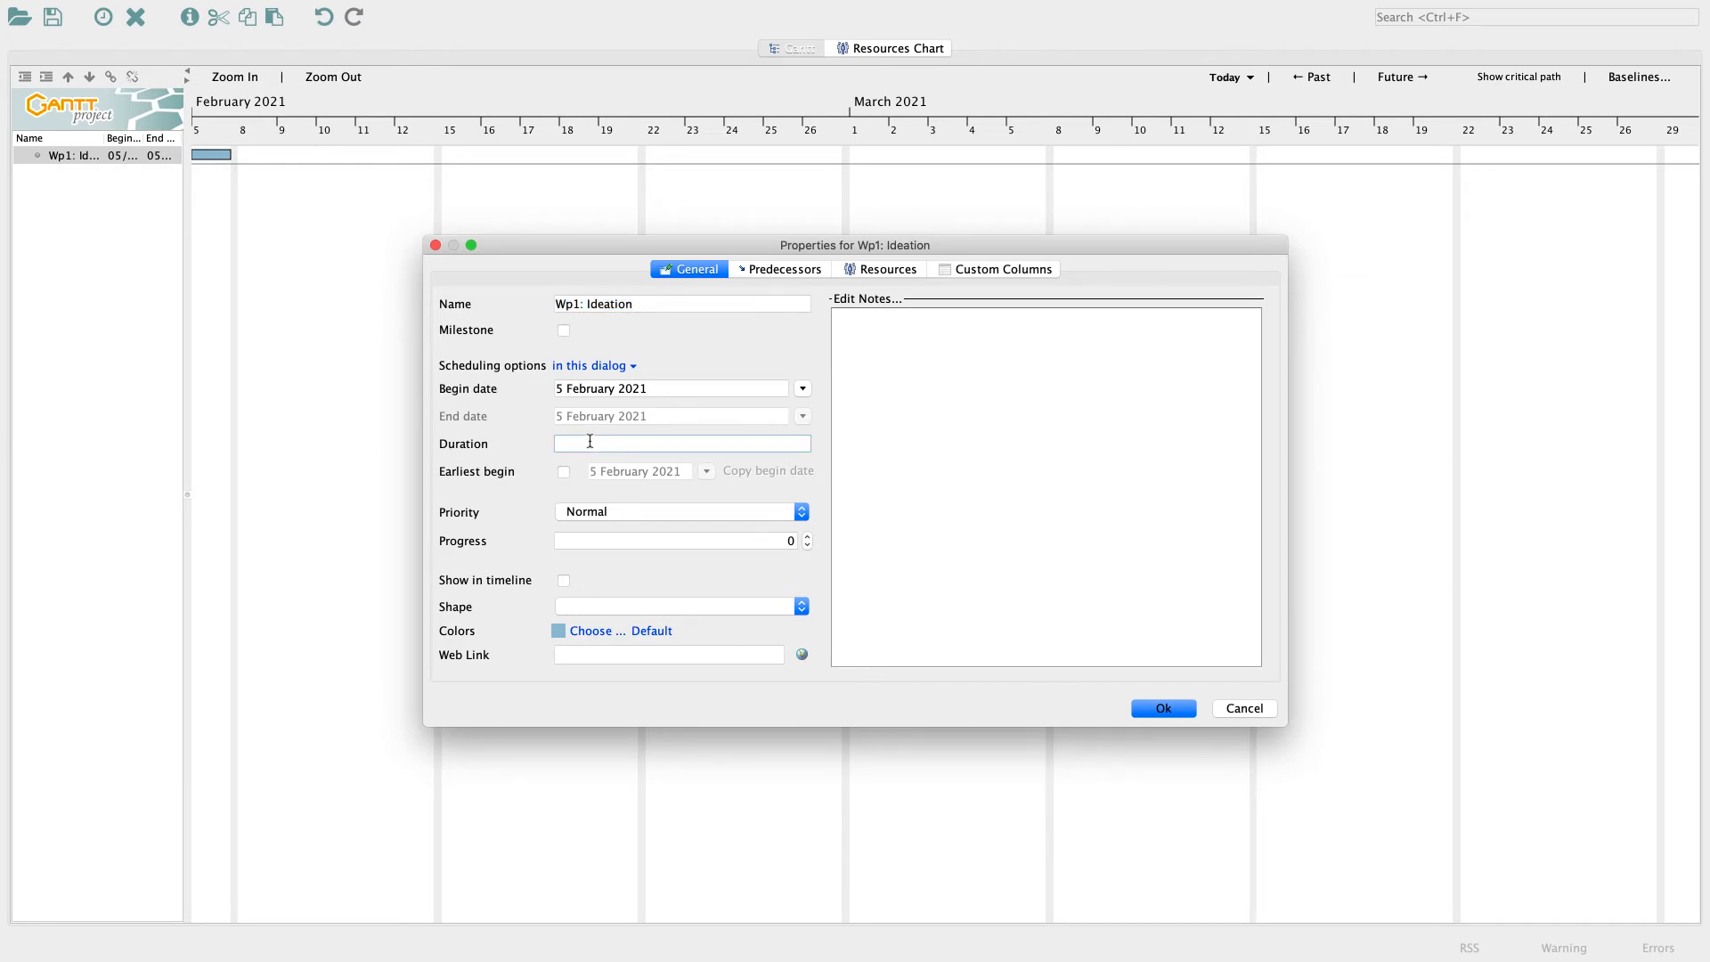
{"action": "type", "text": "7"}
Step: Assign the project manager resource to the "Wp1: Ideation" task and apply its properties
{"action": "left_click", "coordinate": [869, 271]}
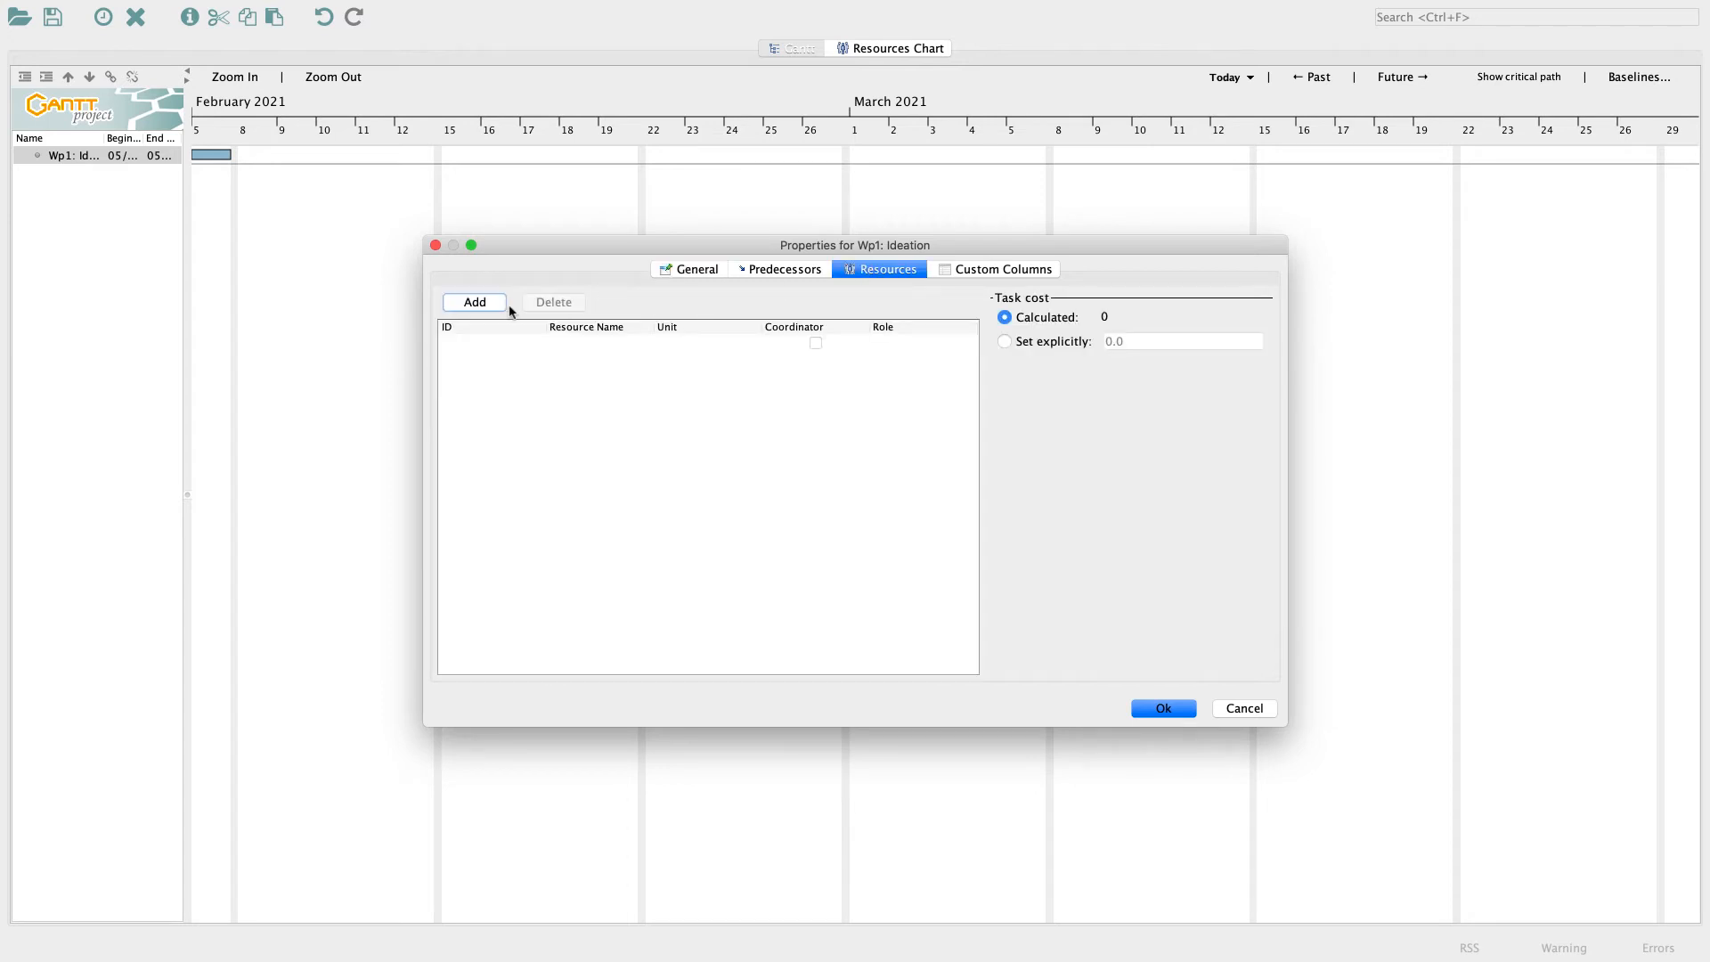
{"action": "left_click", "coordinate": [475, 304]}
{"action": "left_click", "coordinate": [580, 345]}
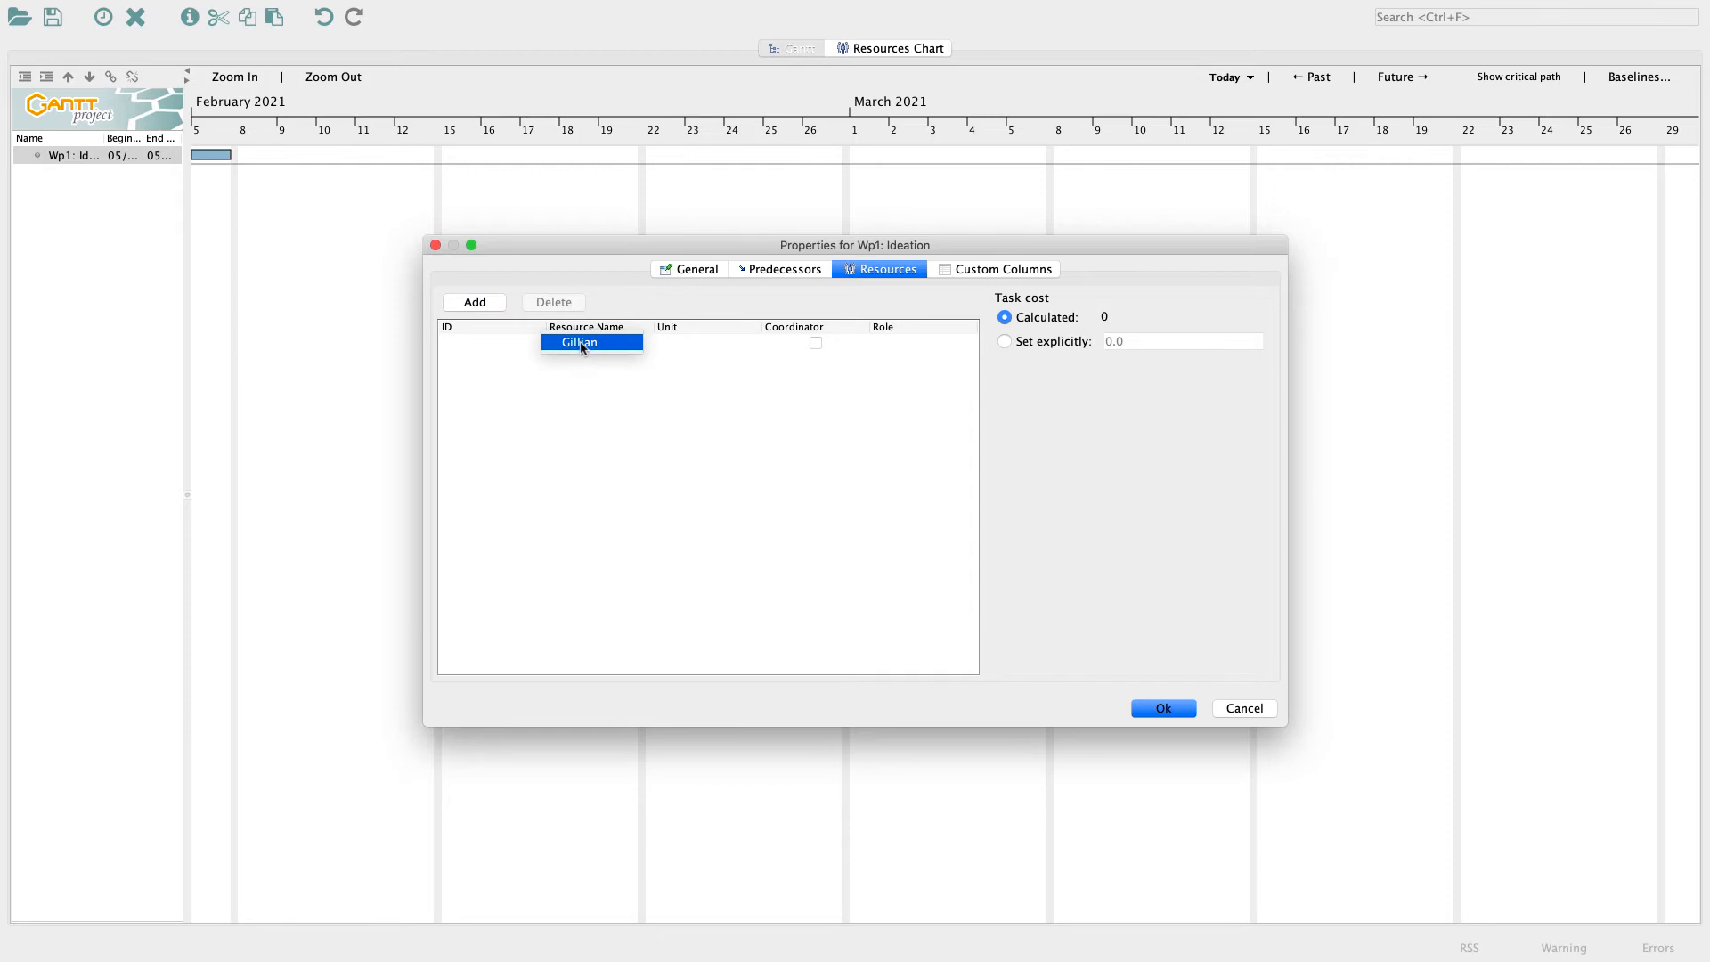
{"action": "left_click", "coordinate": [580, 345]}
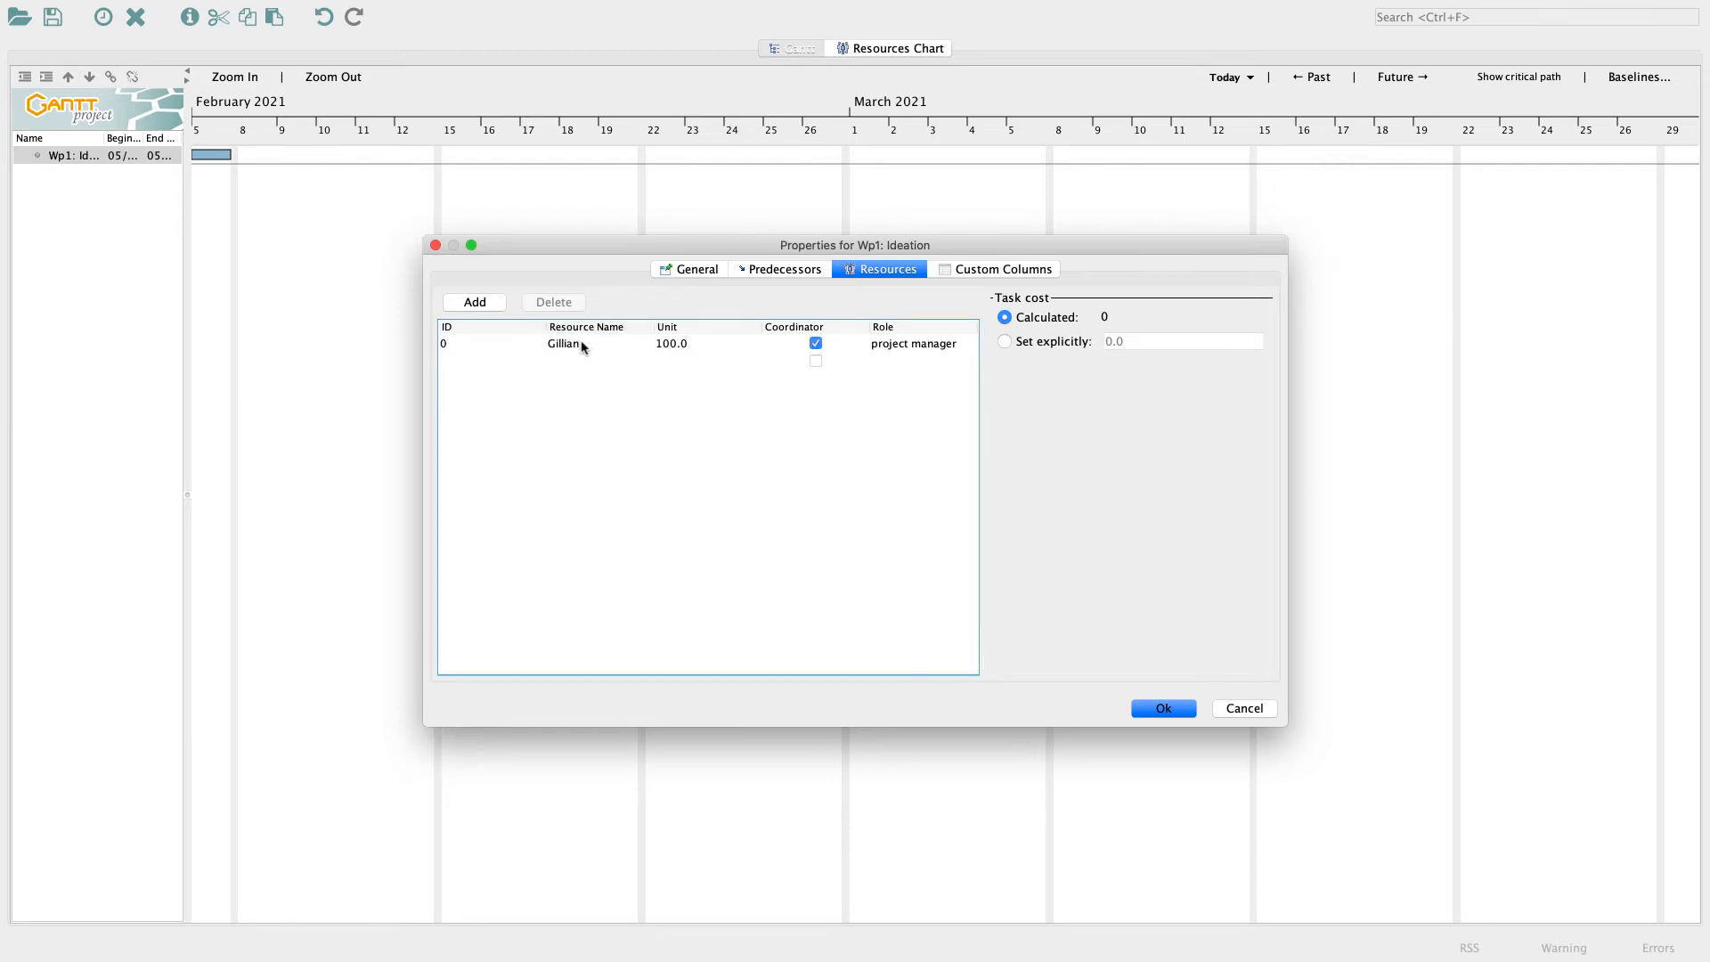
{"action": "left_click", "coordinate": [1158, 709]}
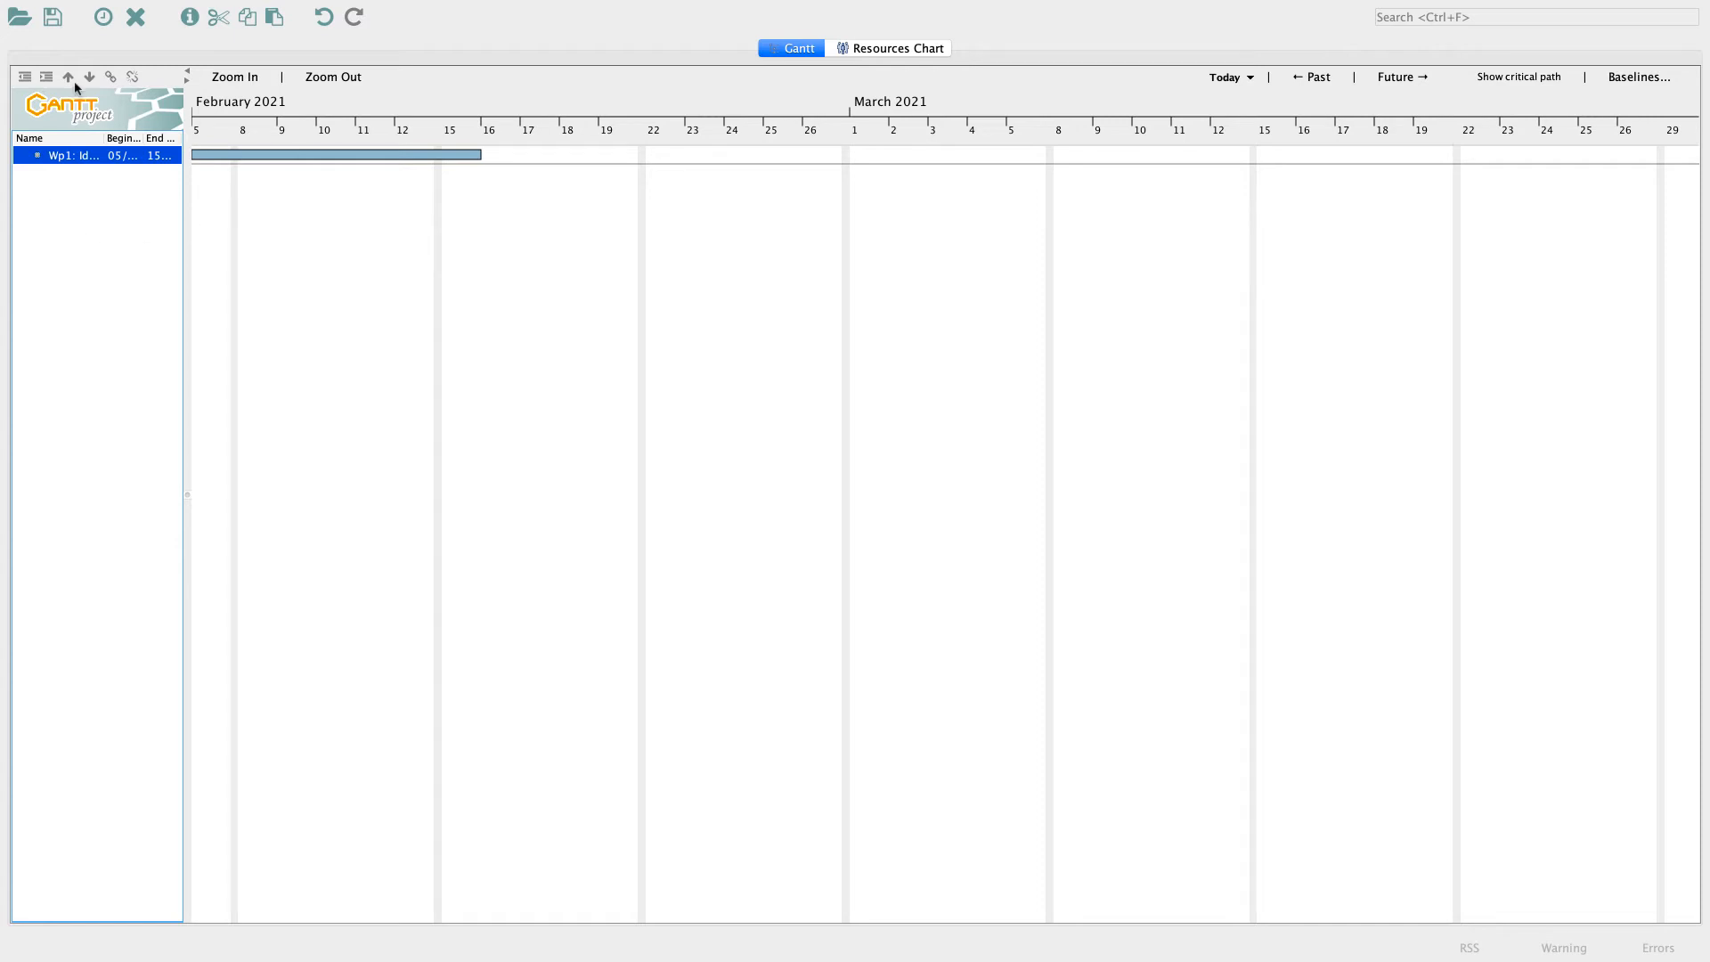
Step: Add a second task named "Wp2: write Plan" and set its duration to 28
{"action": "left_click", "coordinate": [101, 19]}
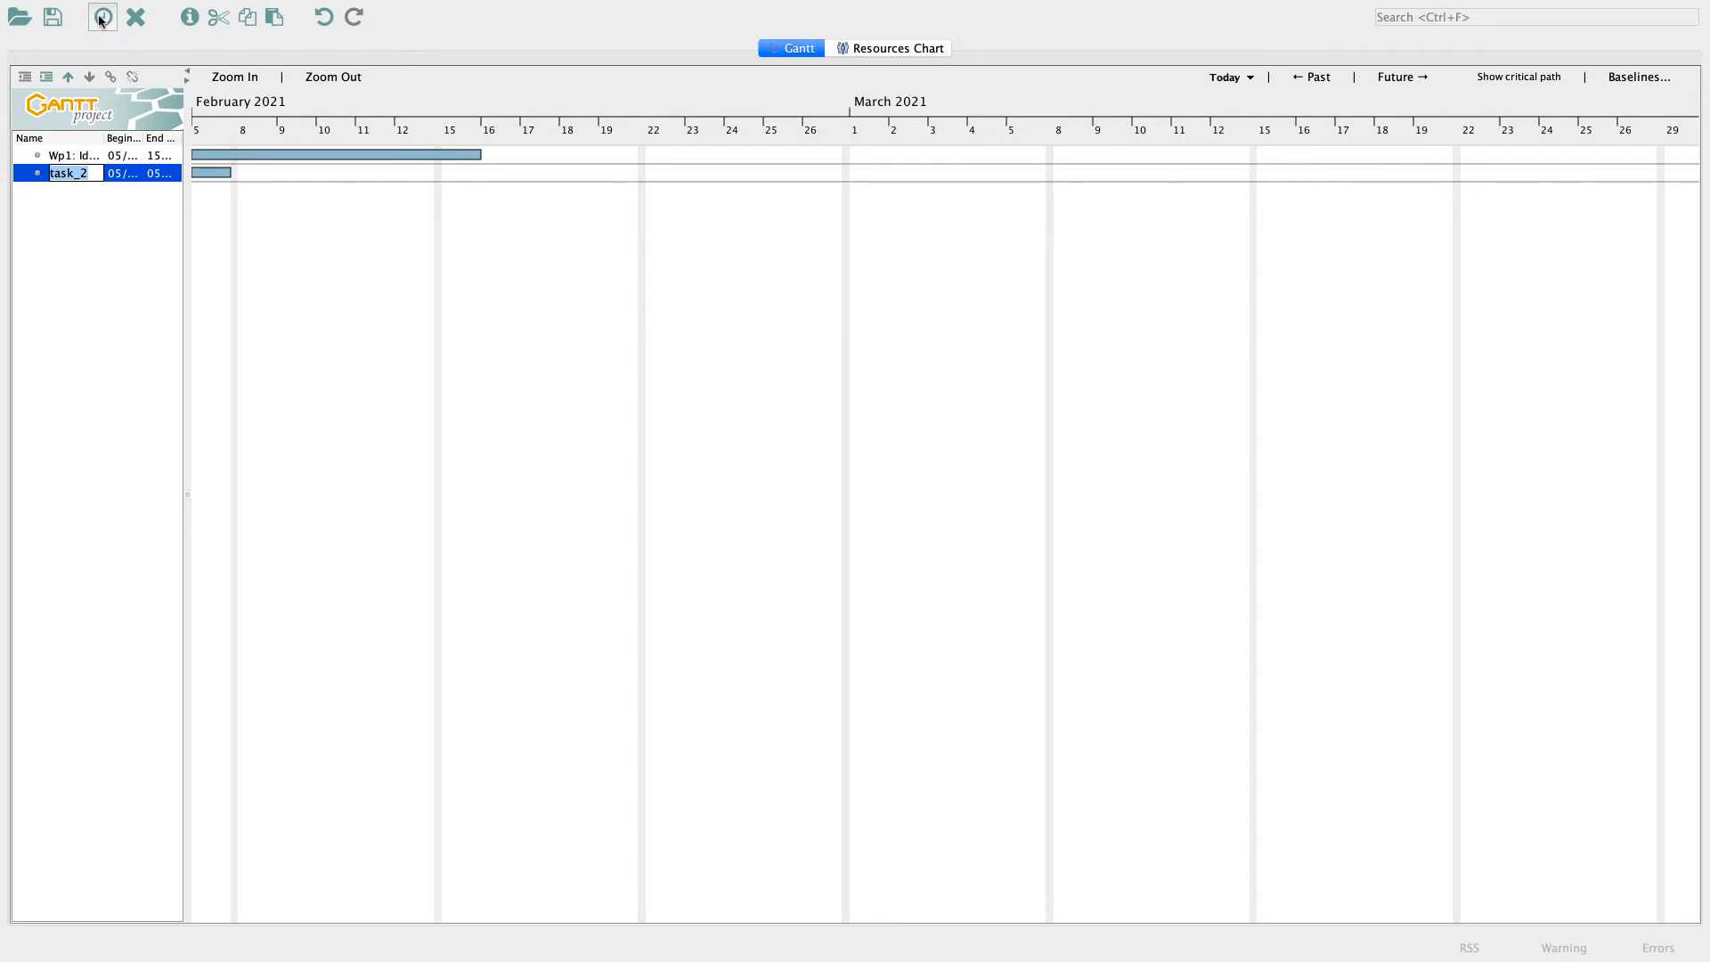
{"action": "type", "text": "Wp2: w"}
{"action": "type", "text": "rite Plan"}
{"action": "key", "text": "Return"}
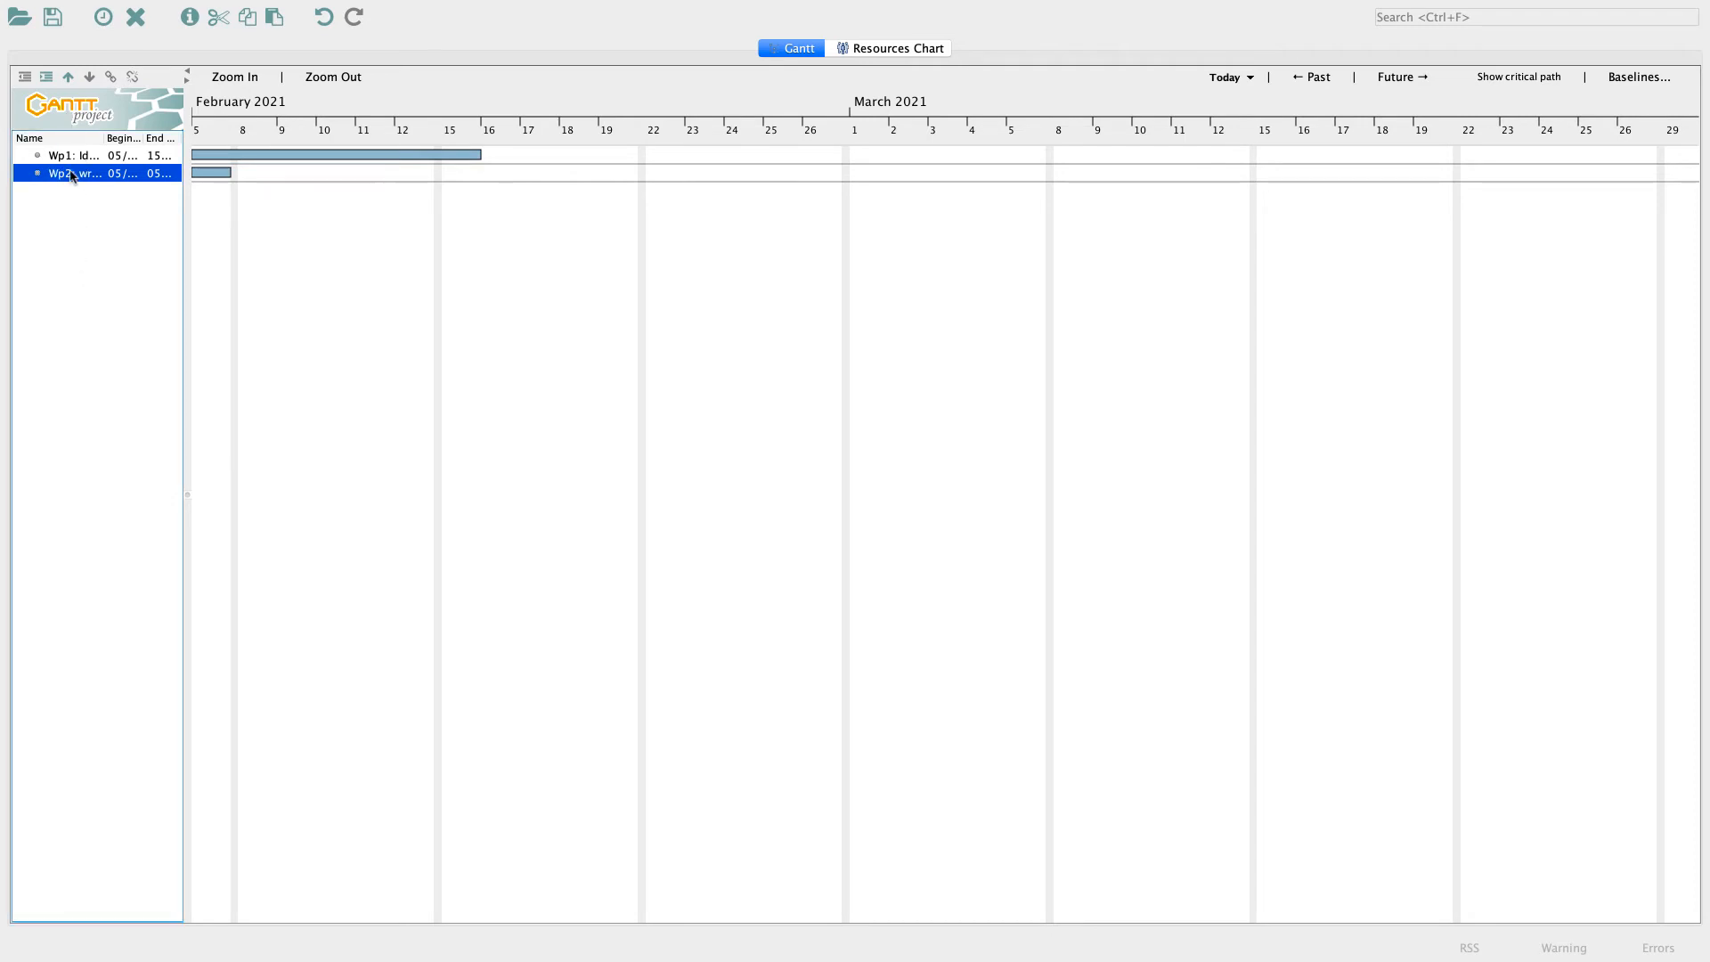
{"action": "double_click", "coordinate": [73, 173]}
{"action": "left_click", "coordinate": [567, 444]}
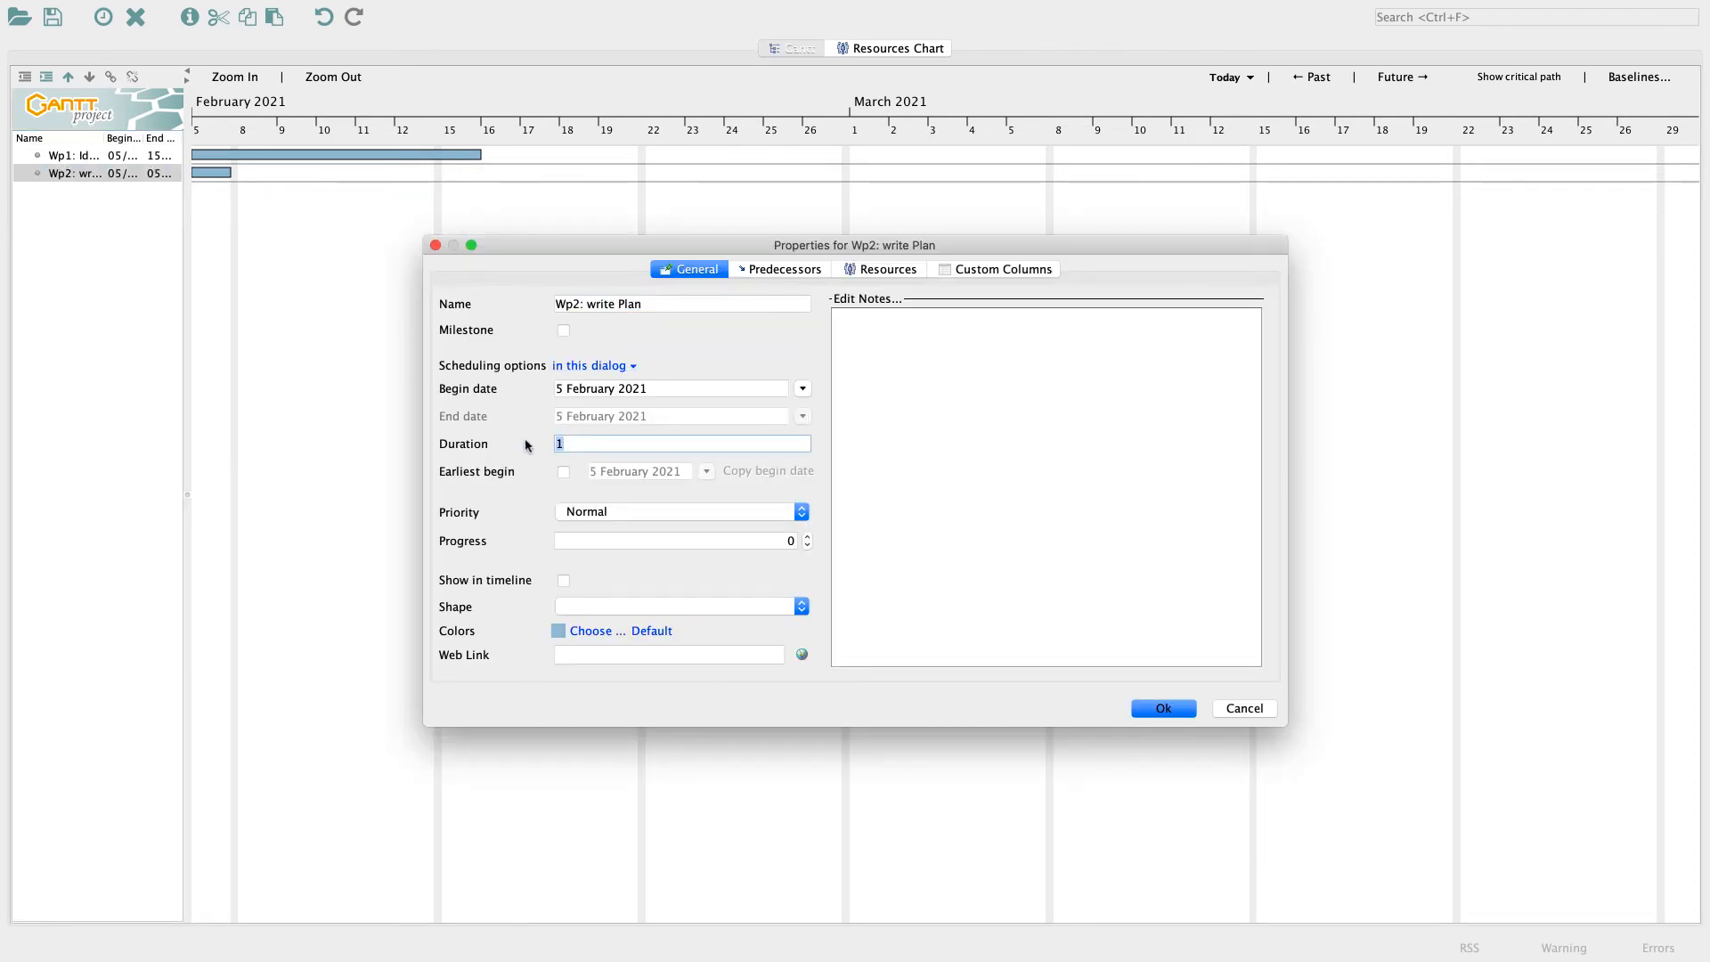
{"action": "type", "text": "28"}
Step: Make "Wp1: Ideation" a predecessor of "Wp2: write Plan" with the Finish-Start link type
{"action": "left_click", "coordinate": [761, 269]}
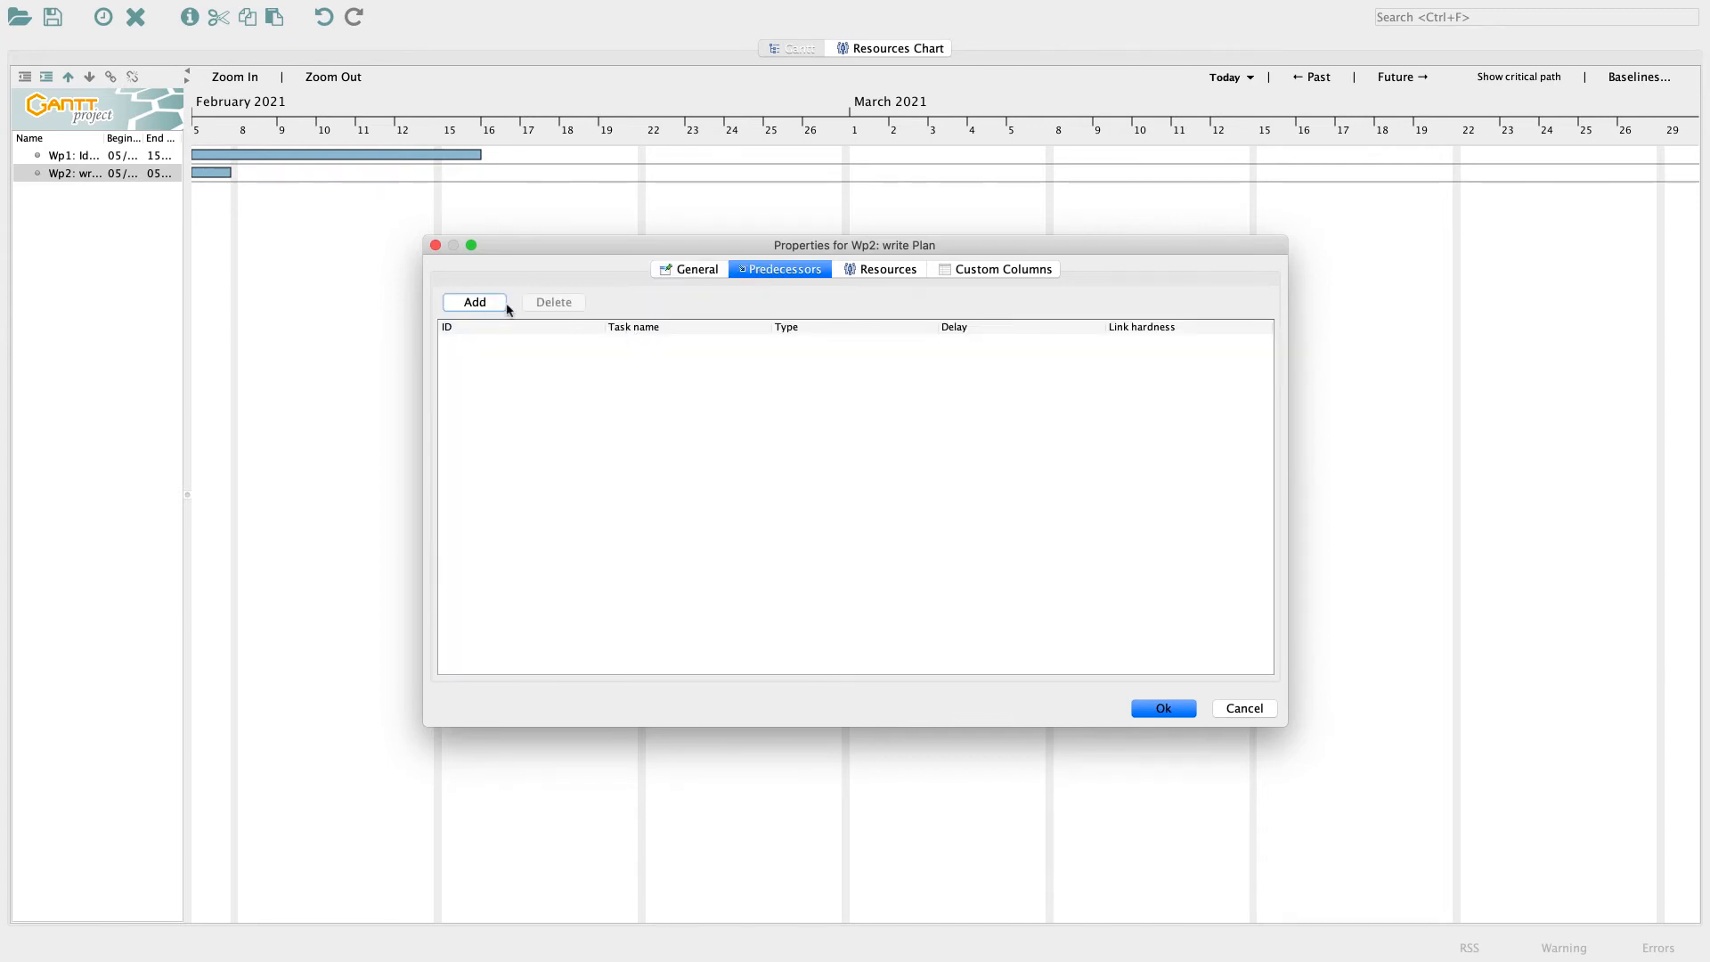
{"action": "left_click", "coordinate": [468, 303]}
{"action": "left_click", "coordinate": [637, 348]}
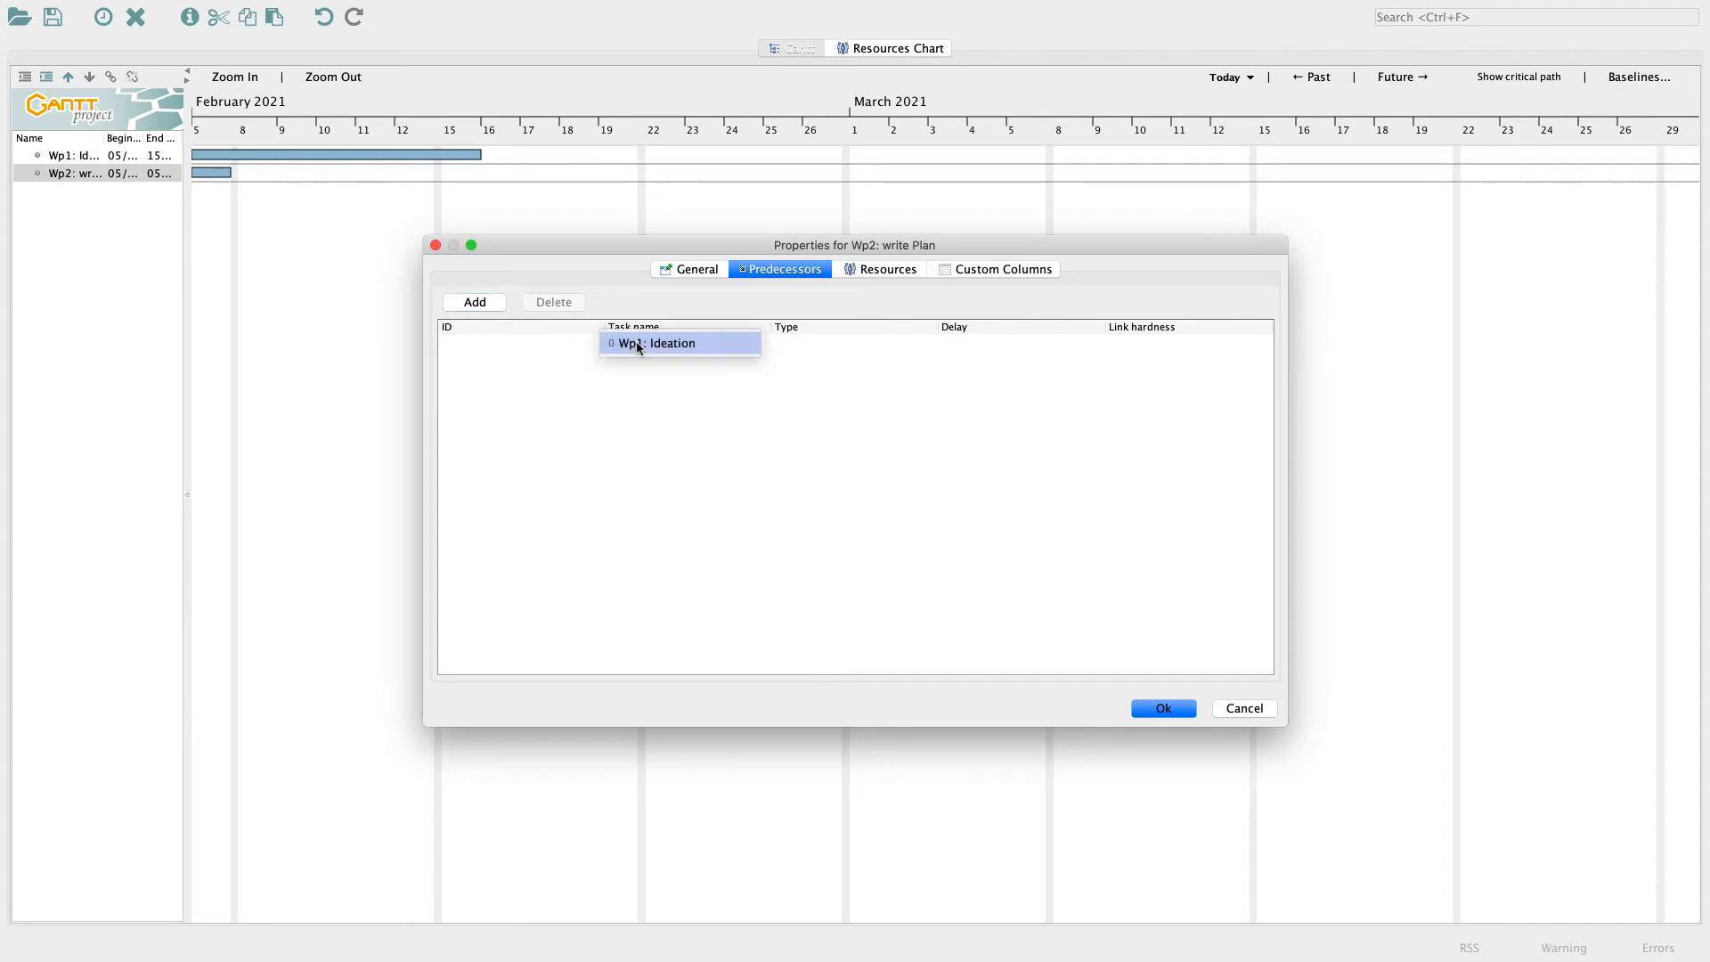
{"action": "left_click", "coordinate": [638, 345]}
{"action": "left_click", "coordinate": [810, 347]}
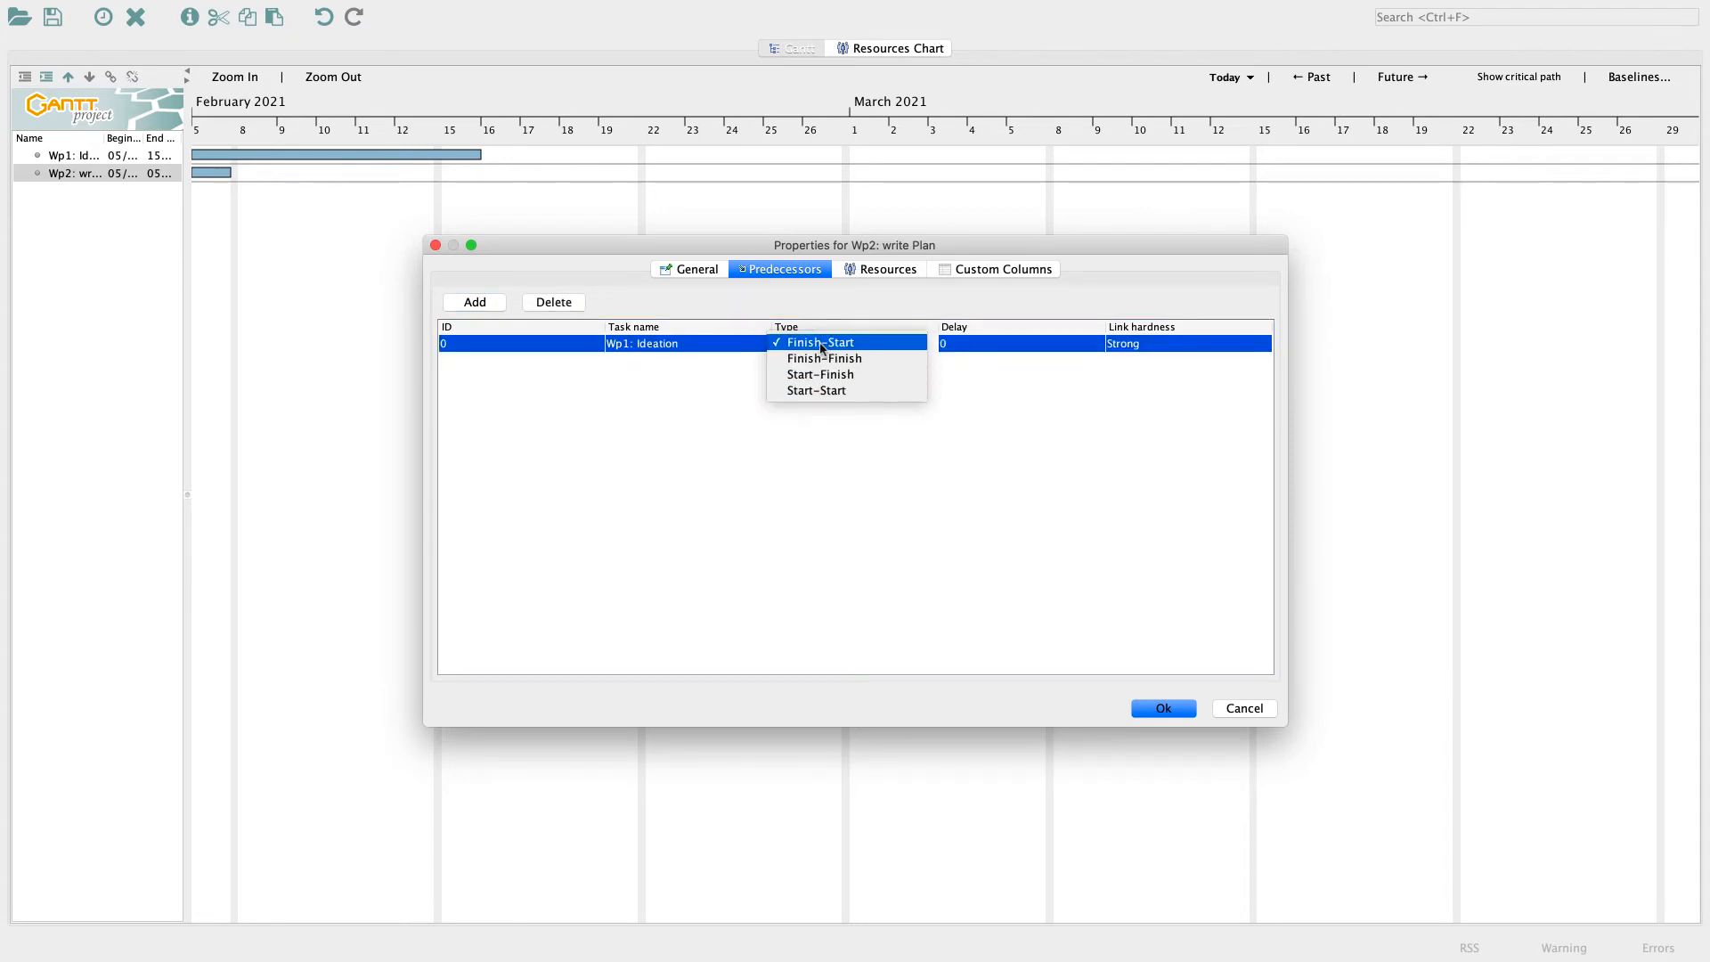
{"action": "left_click", "coordinate": [821, 348]}
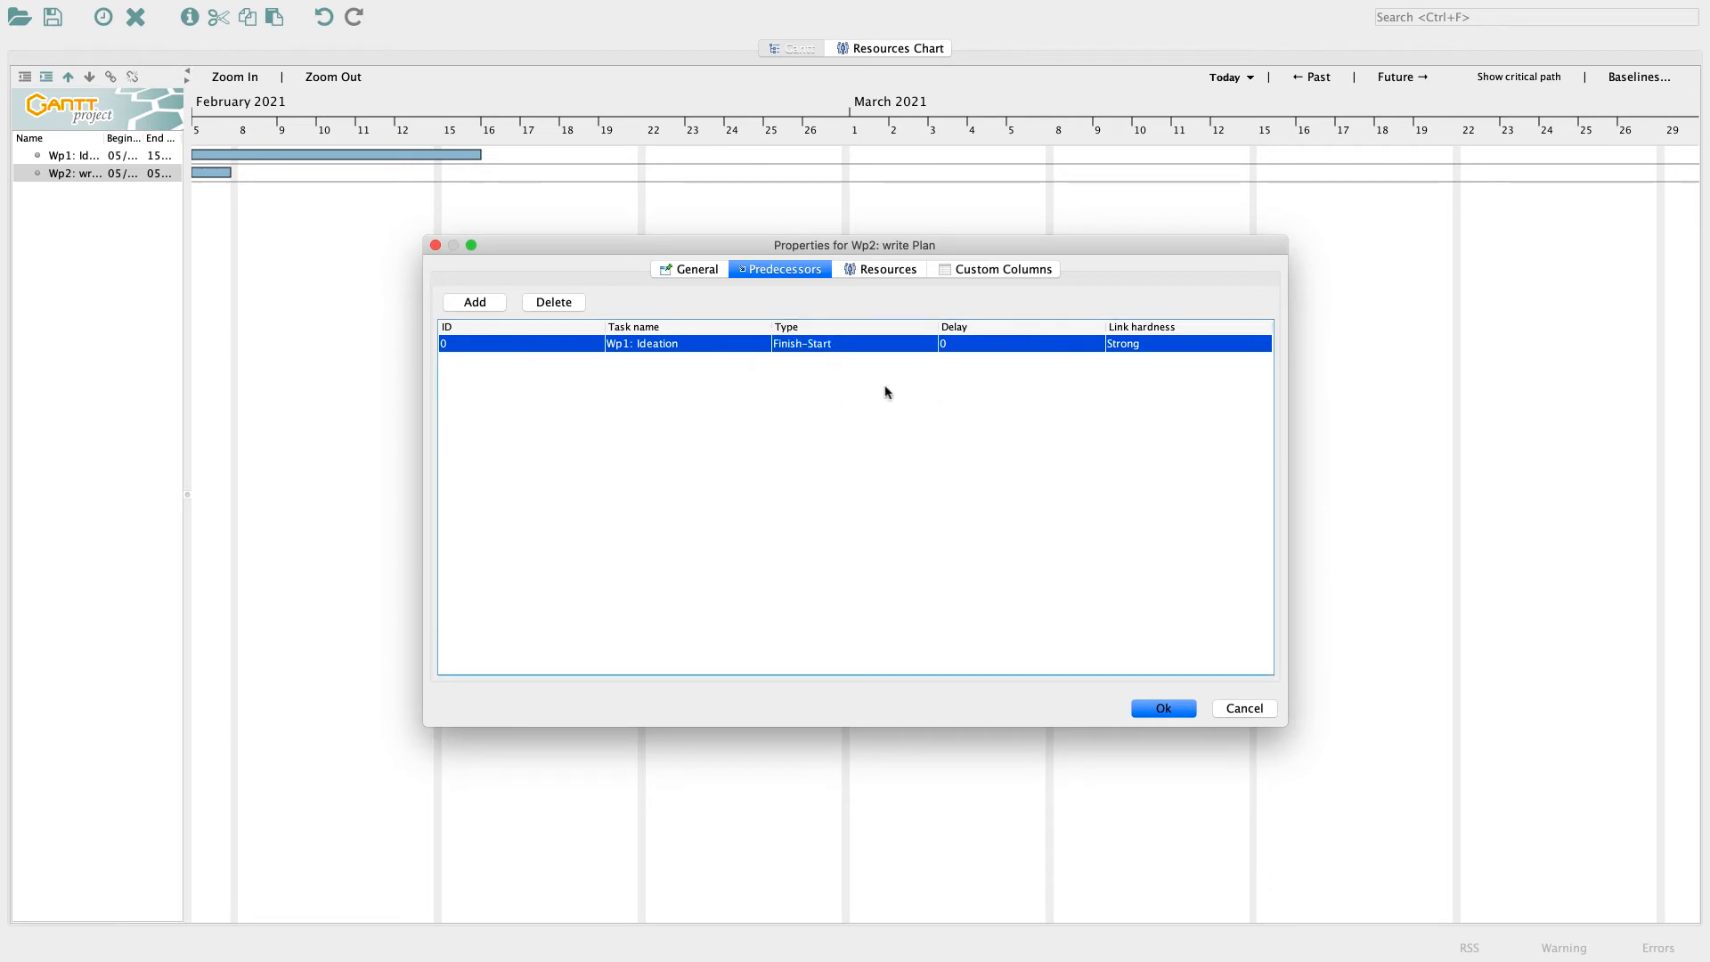
Step: Assign the project manager resource to "Wp2: write Plan" and apply its properties
{"action": "left_click", "coordinate": [879, 270]}
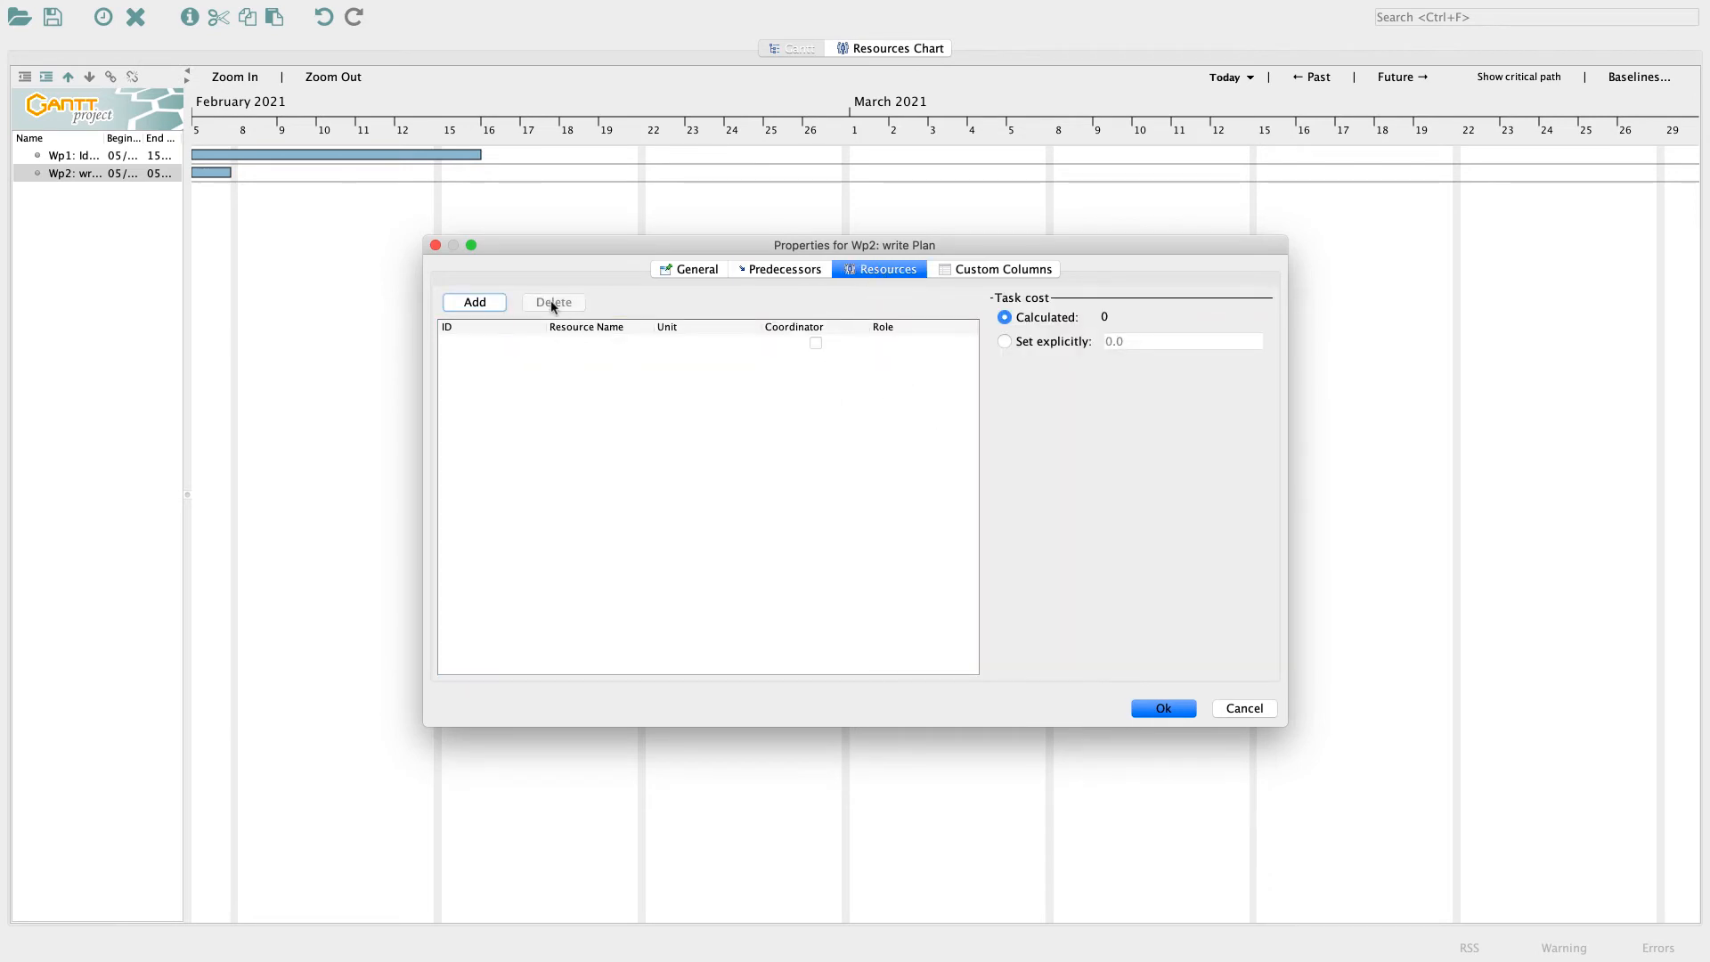
{"action": "left_click", "coordinate": [450, 305]}
{"action": "left_click", "coordinate": [572, 344]}
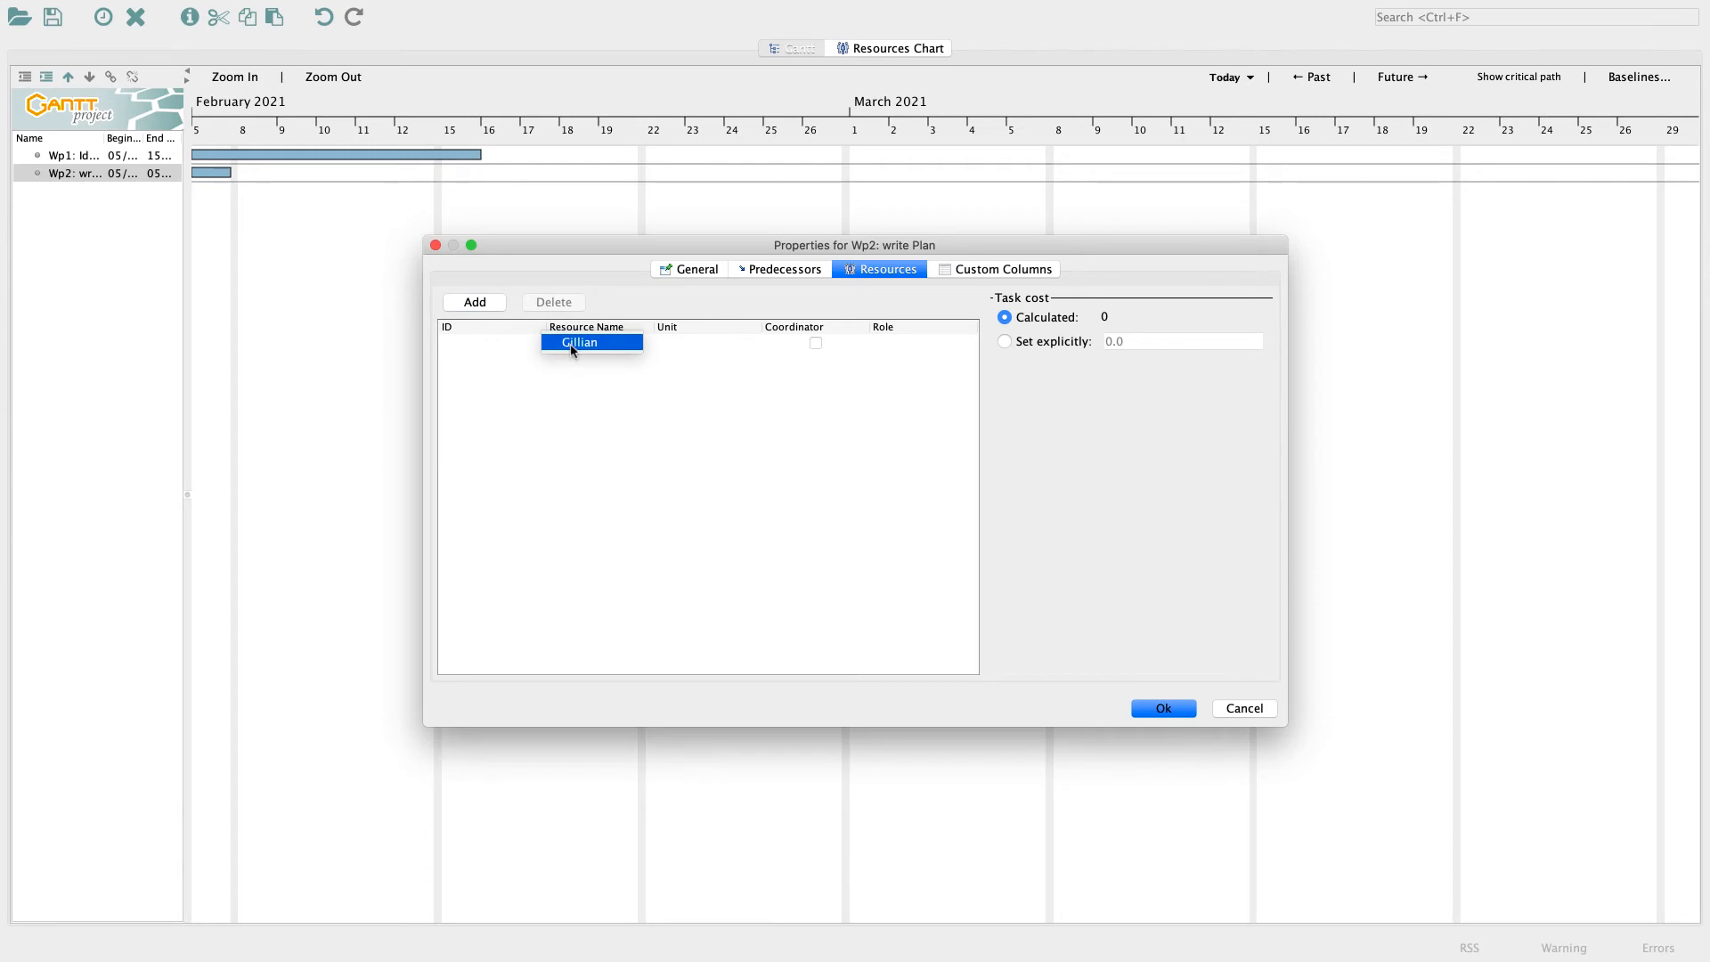
{"action": "left_click", "coordinate": [592, 343]}
{"action": "left_click", "coordinate": [1164, 708]}
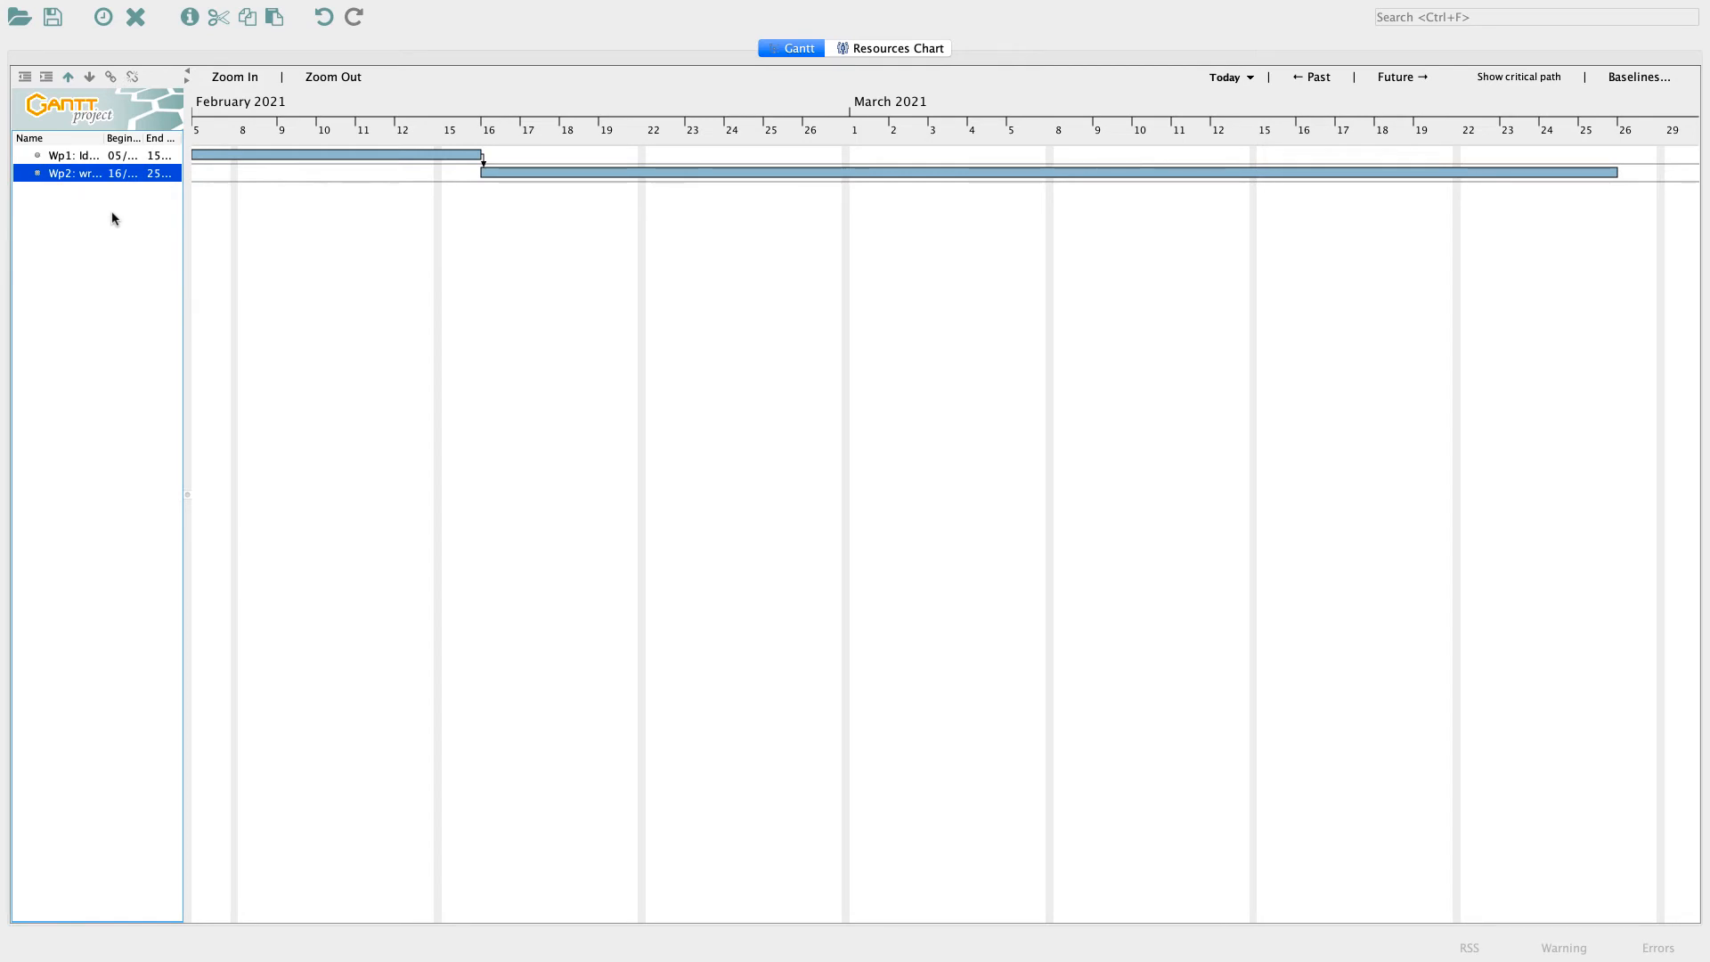
Step: Add a task named "2.1 Research Questions" below "Wp2: write Plan"
{"action": "left_click", "coordinate": [102, 18]}
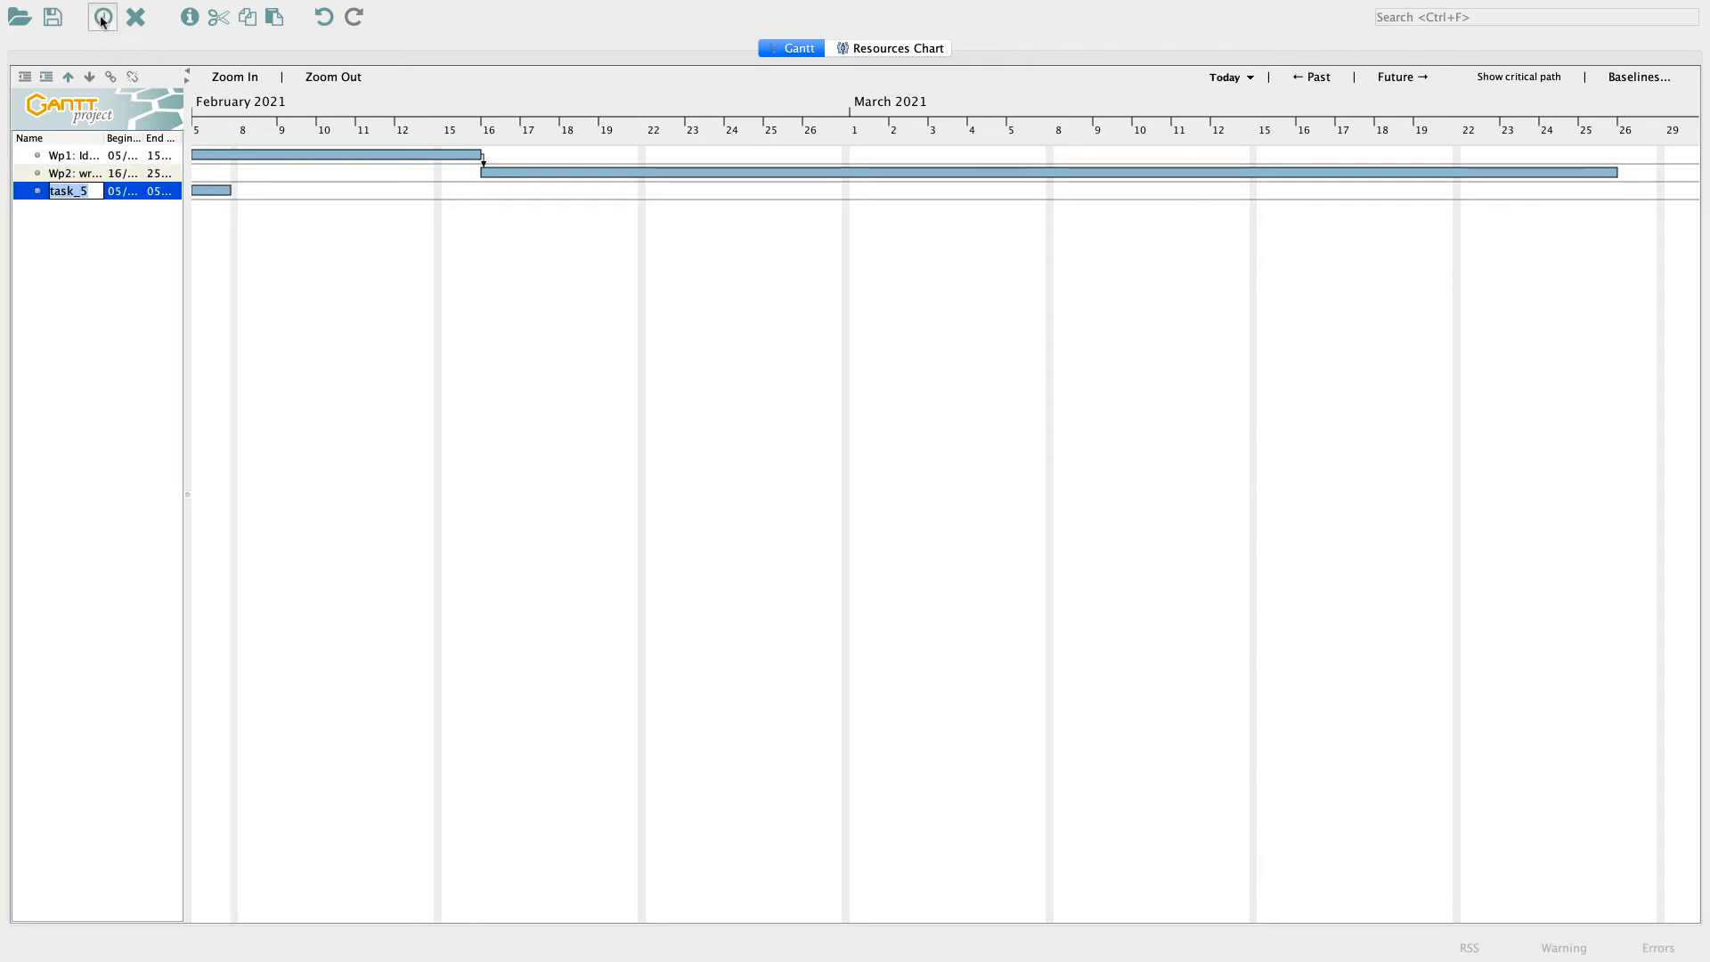
{"action": "type", "text": "2.1 "}
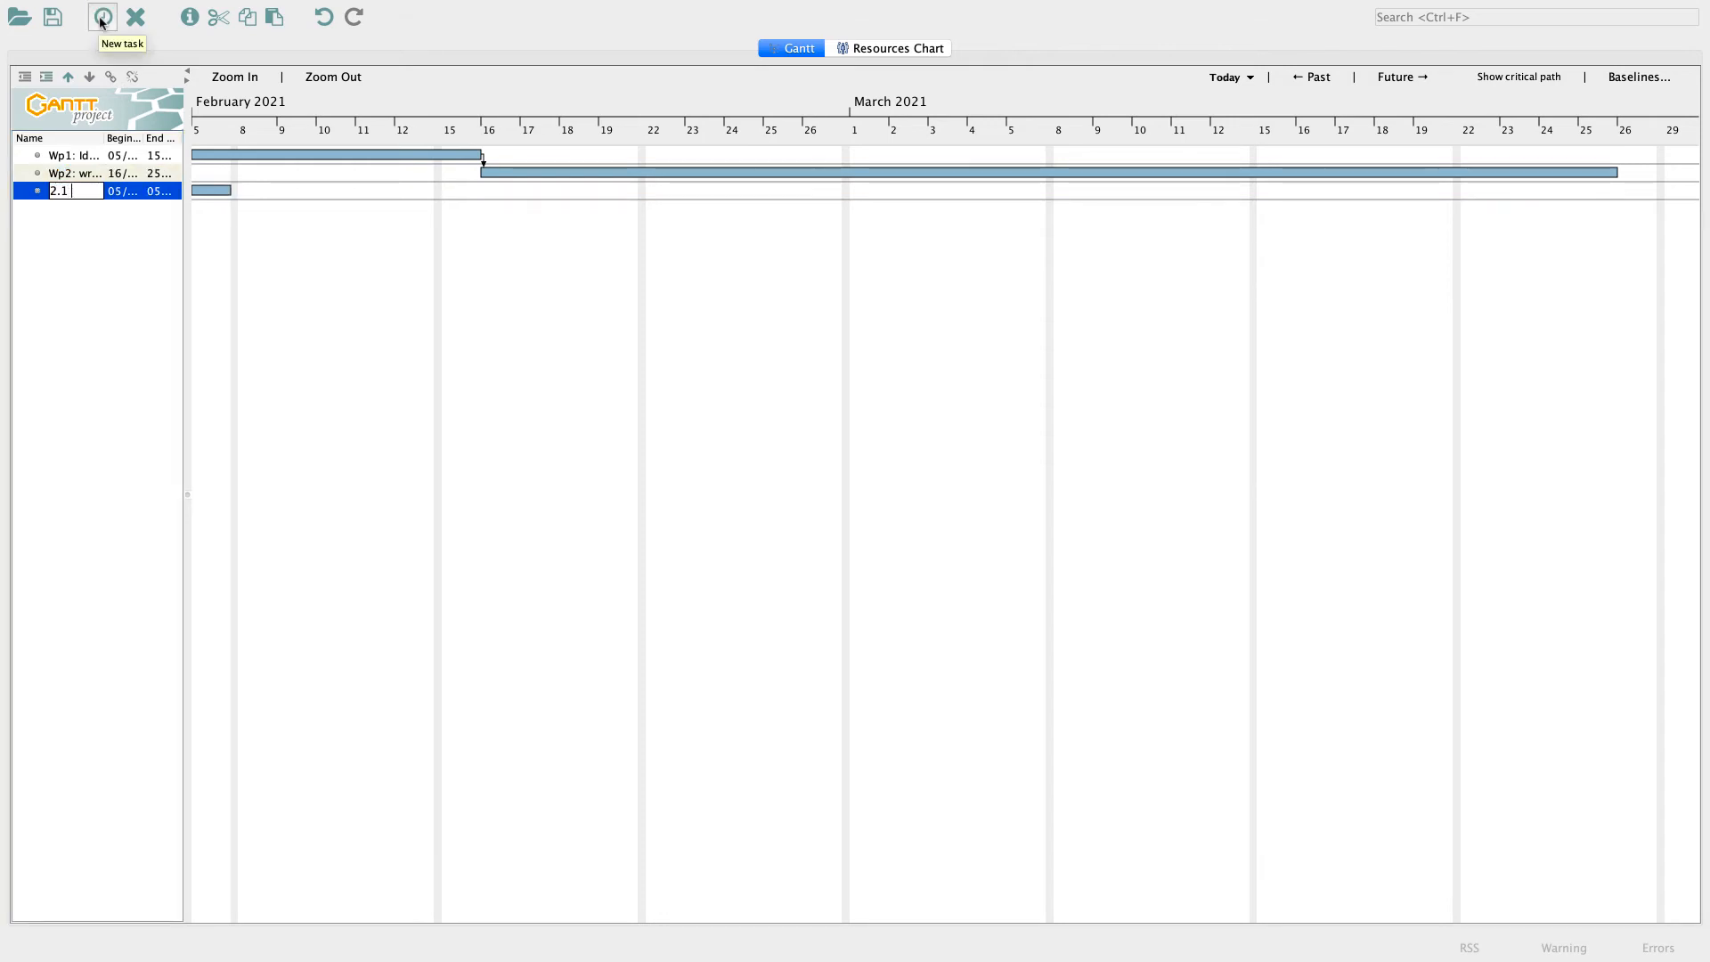
{"action": "type", "text": "Research Que"}
{"action": "type", "text": "stions"}
{"action": "key", "text": "Return"}
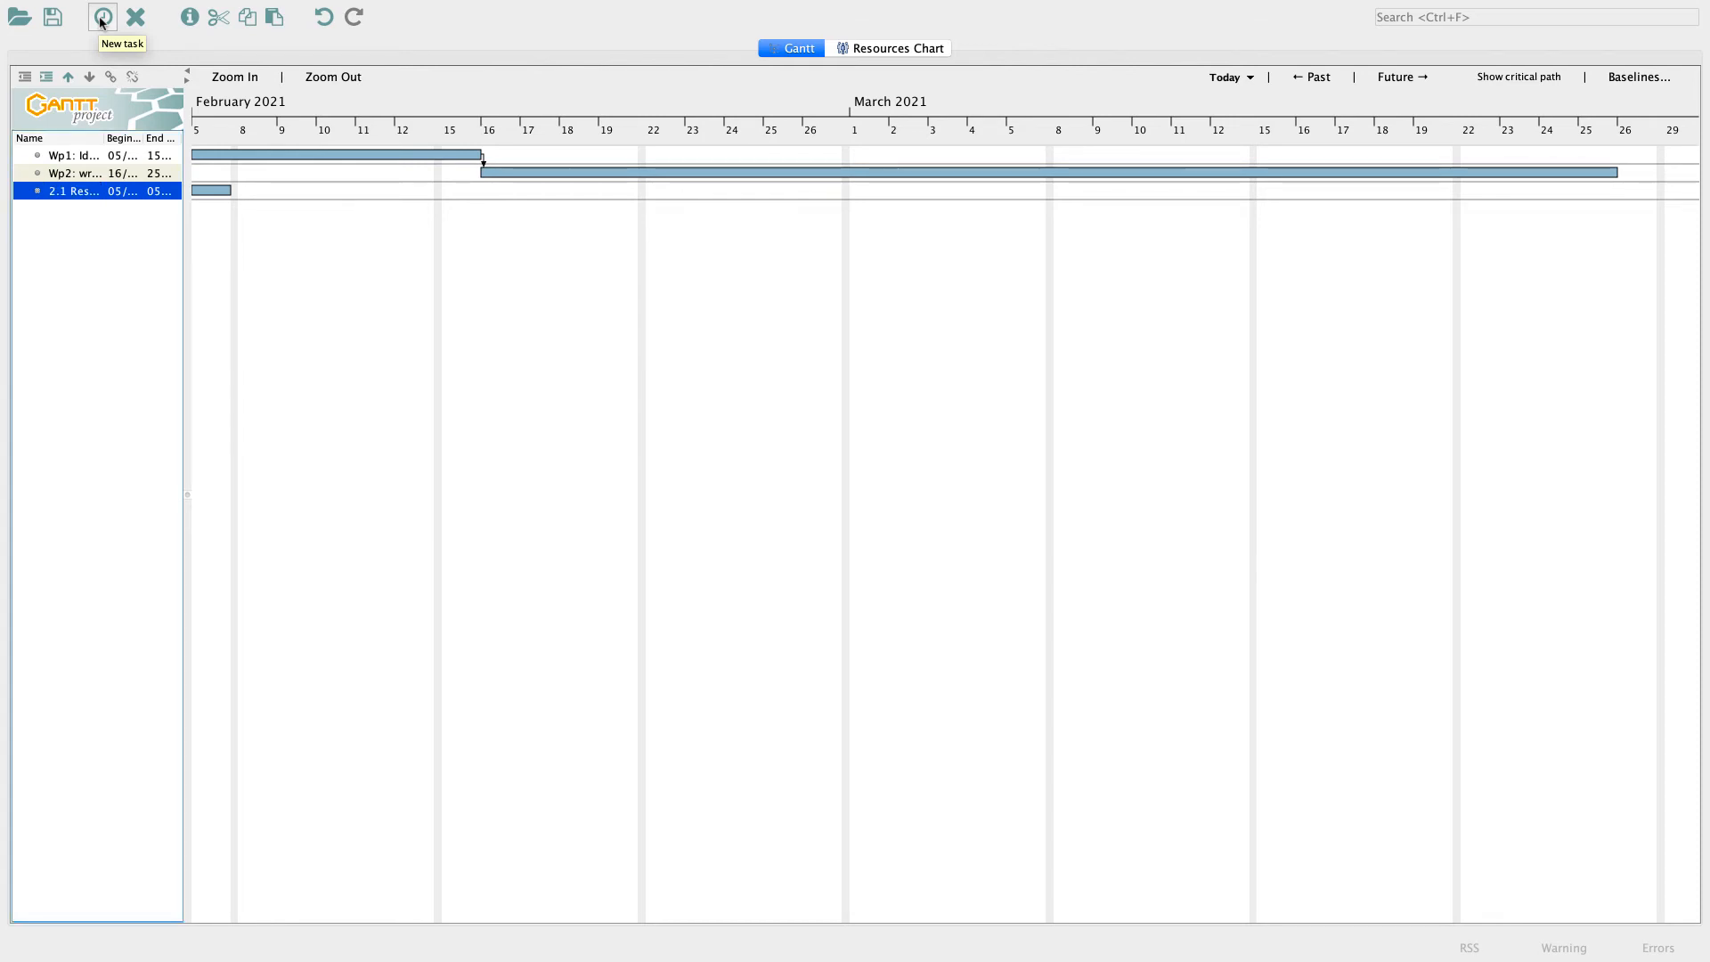
Step: Add a task named "2.2 Research Design" below the 2.1 task
{"action": "left_click", "coordinate": [101, 18]}
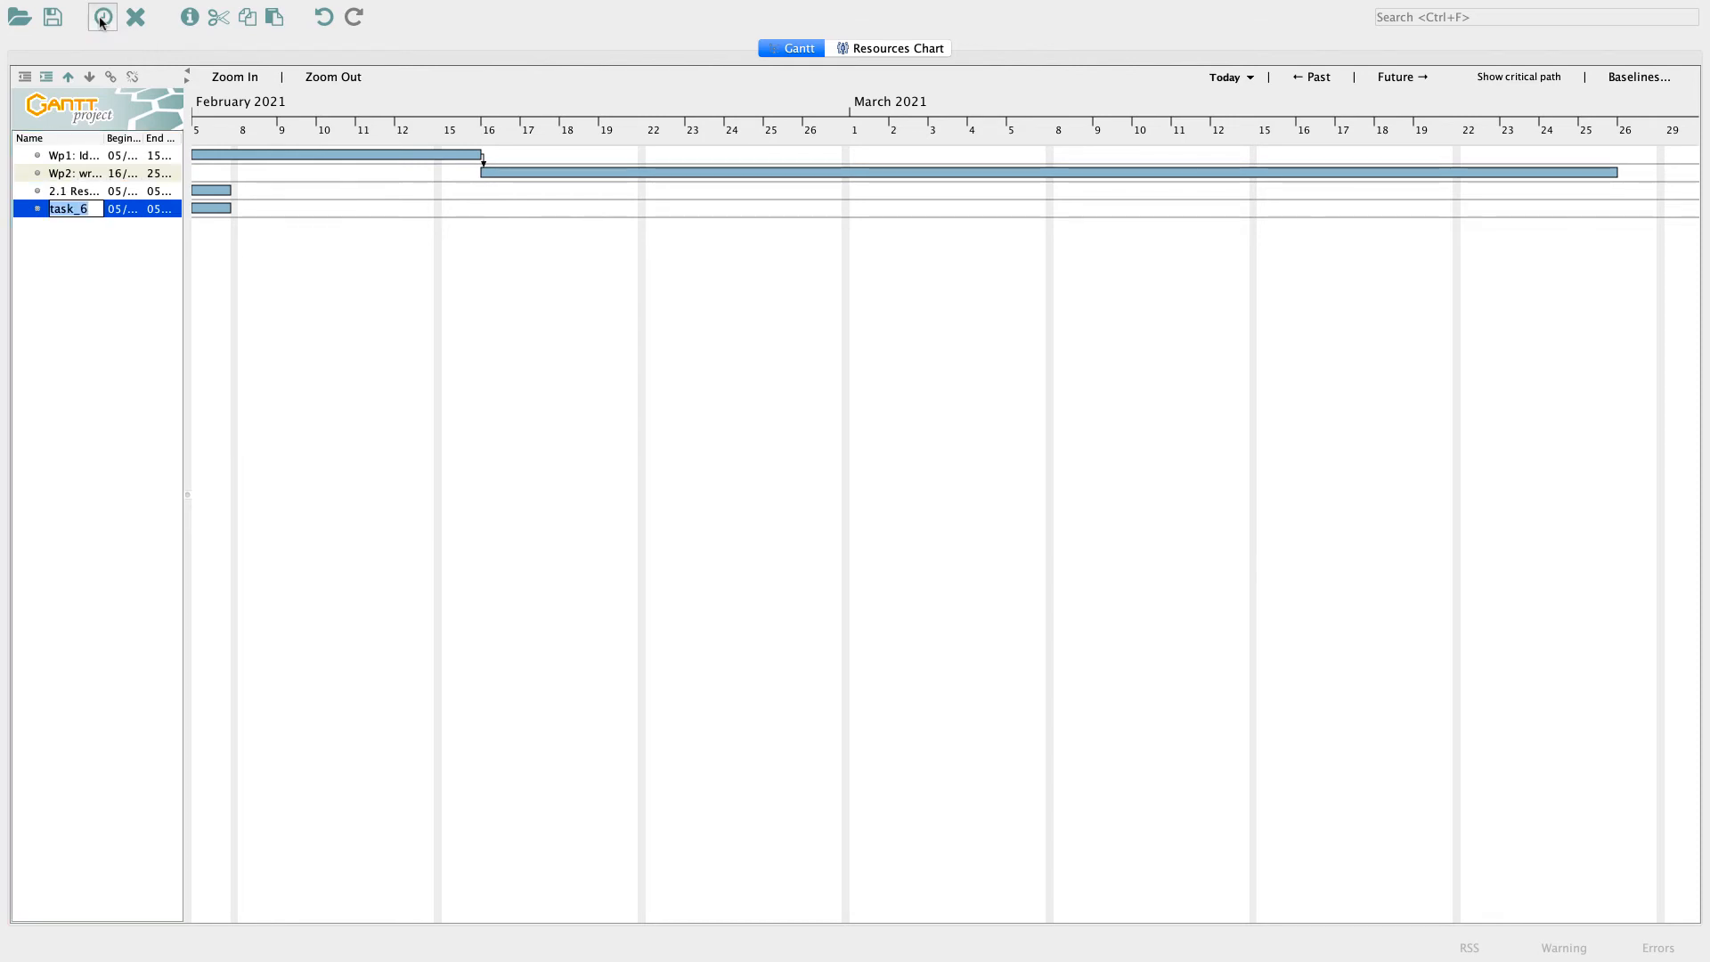
{"action": "type", "text": "2.2 Researc"}
{"action": "type", "text": "h Design"}
{"action": "key", "text": "Return"}
Step: Add a task named "2.3 Planning" below the 2.2 task
{"action": "left_click", "coordinate": [101, 19]}
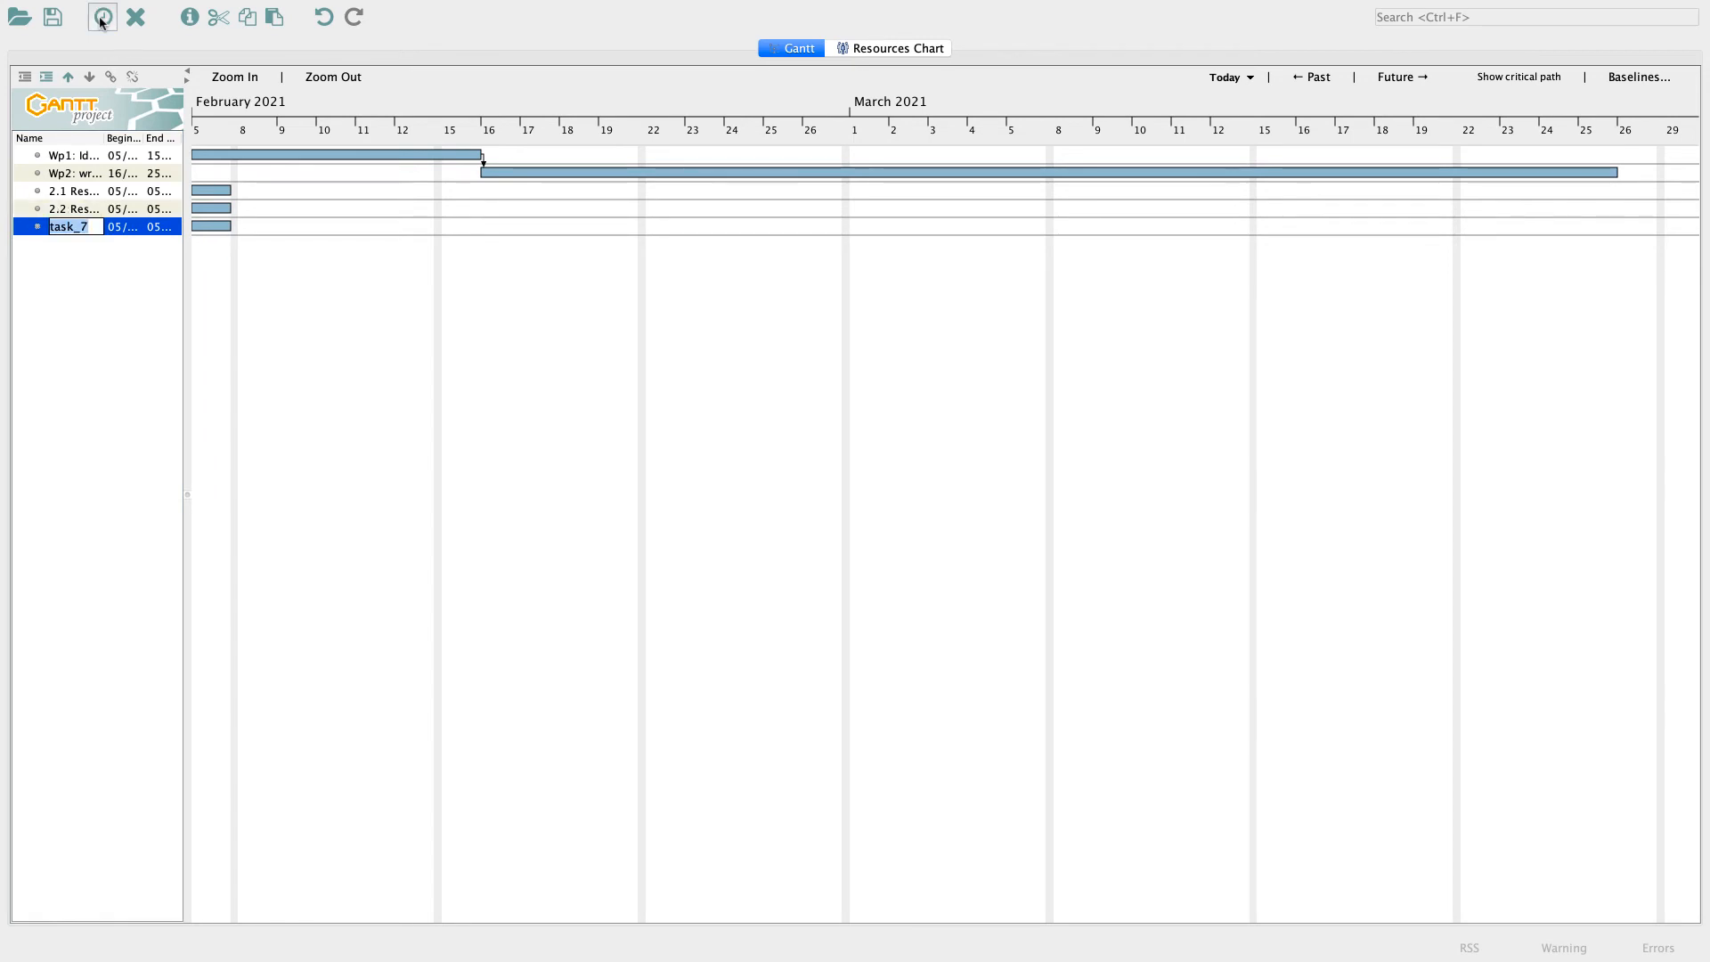
{"action": "type", "text": "2.3 Plannin"}
{"action": "type", "text": "g"}
{"action": "left_click", "coordinate": [104, 266]}
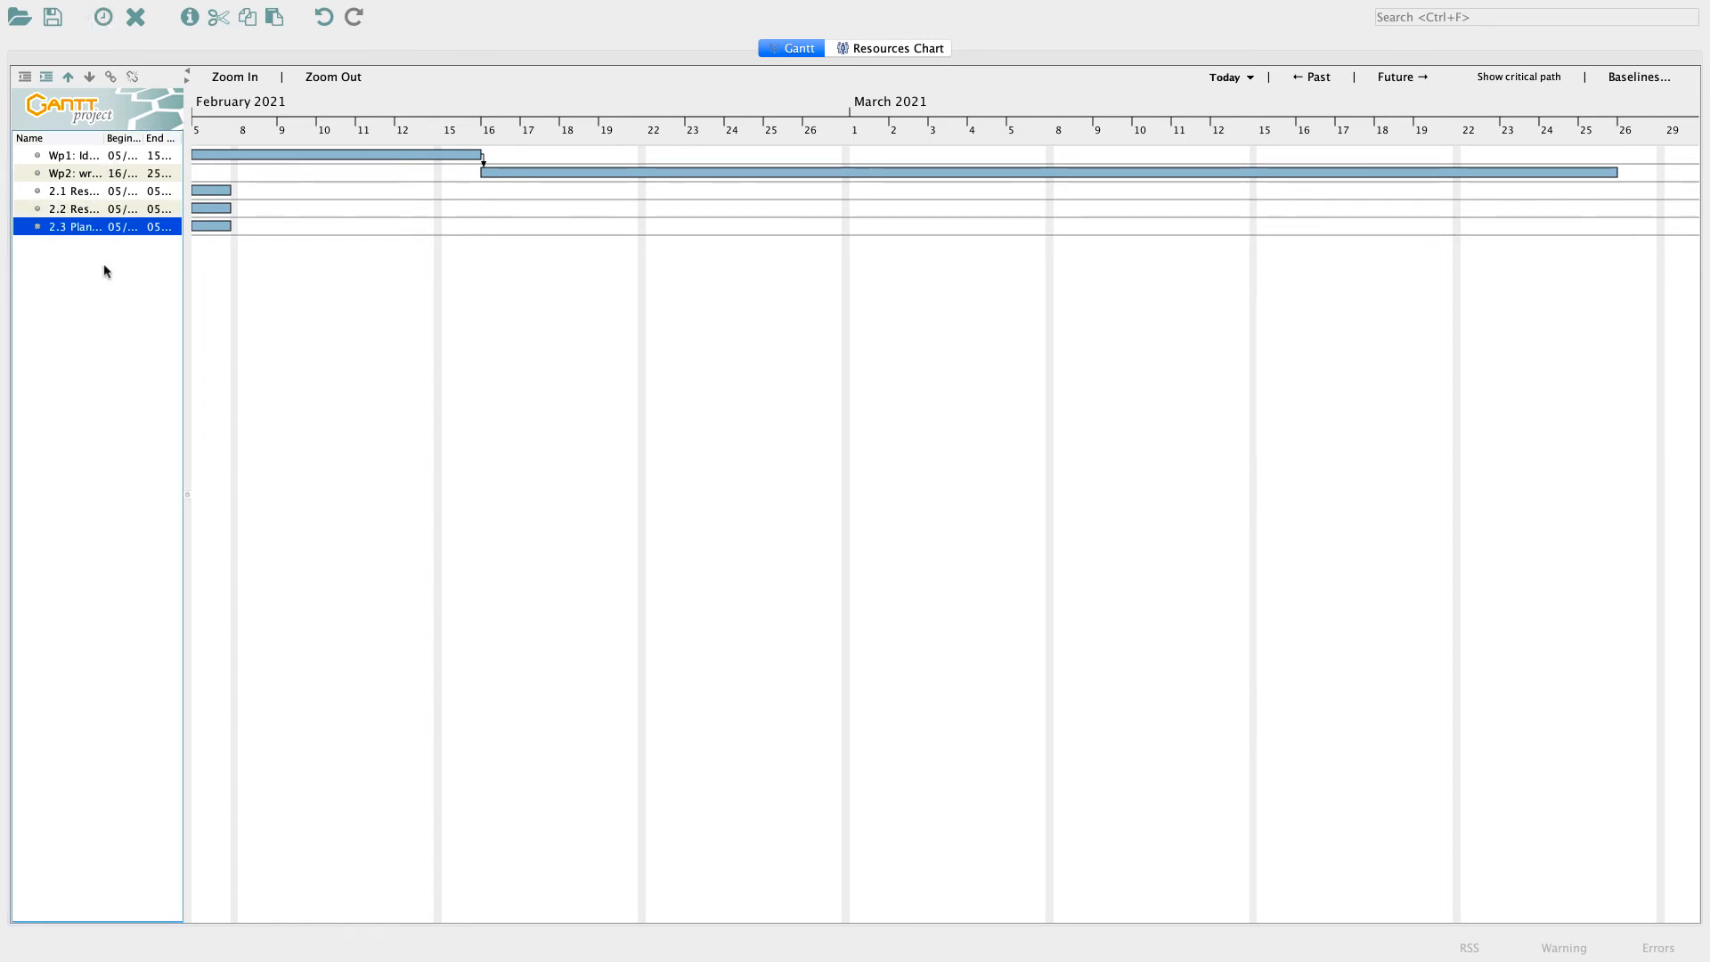
Step: Indent tasks 2.1, 2.2 and 2.3 one by one as subtasks of "Wp2: write Plan"
{"action": "left_click", "coordinate": [78, 195]}
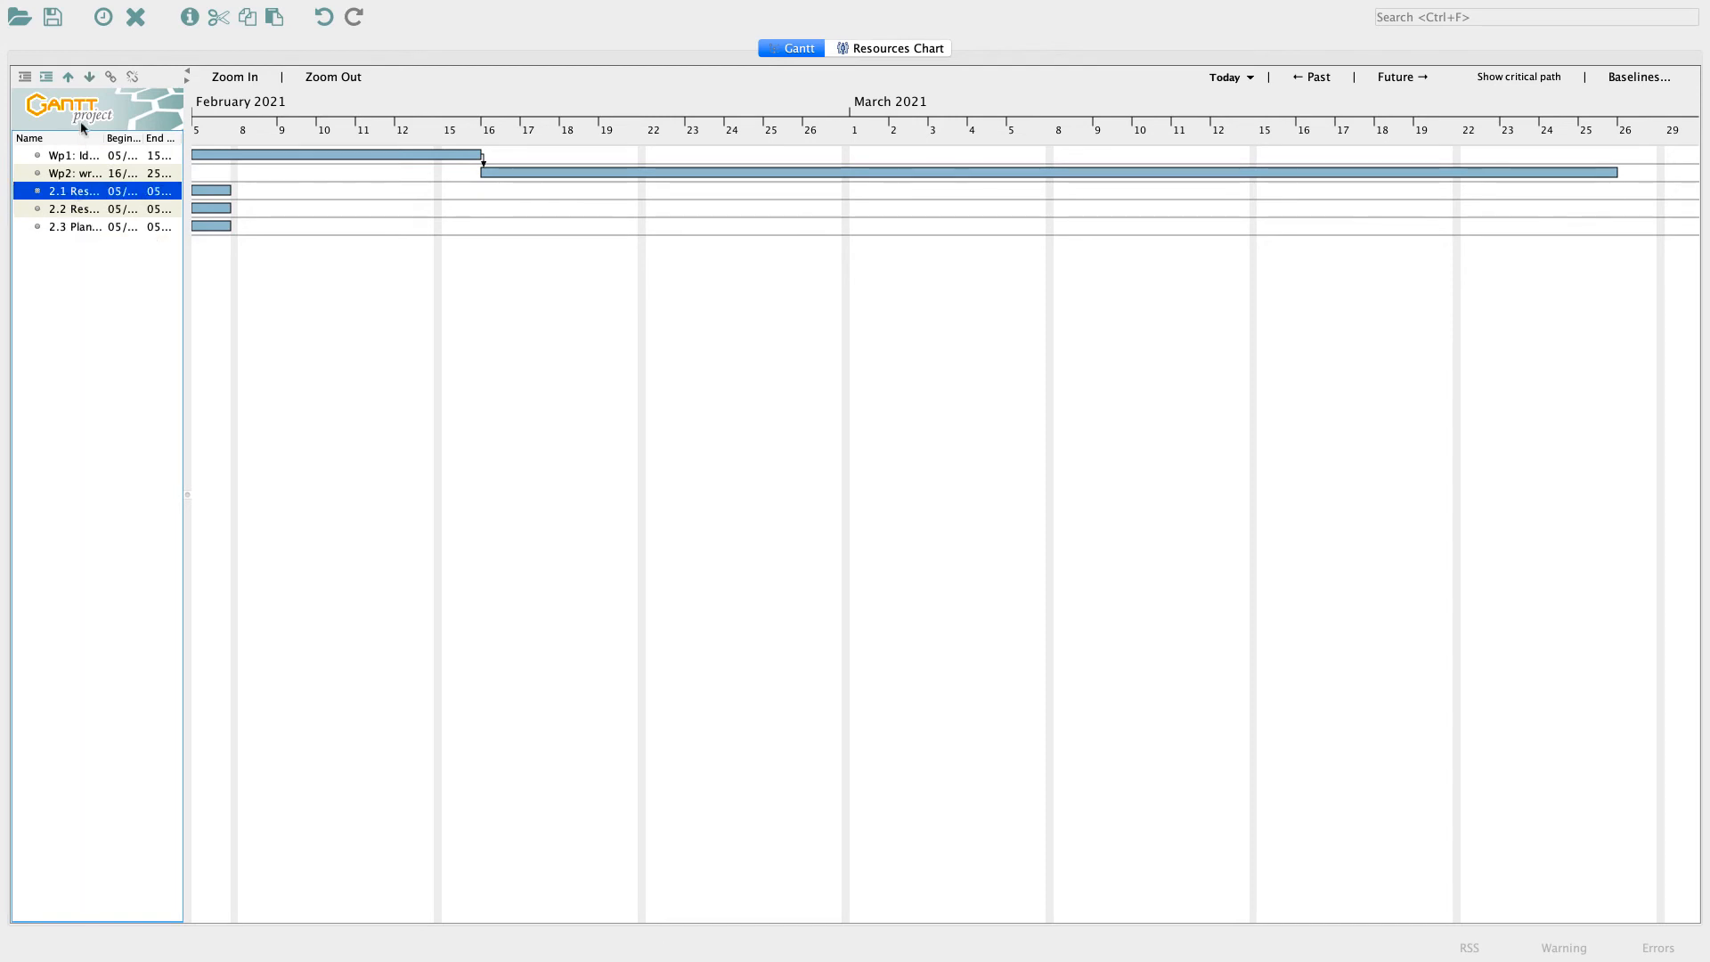
{"action": "left_click", "coordinate": [47, 79]}
{"action": "left_click", "coordinate": [78, 210]}
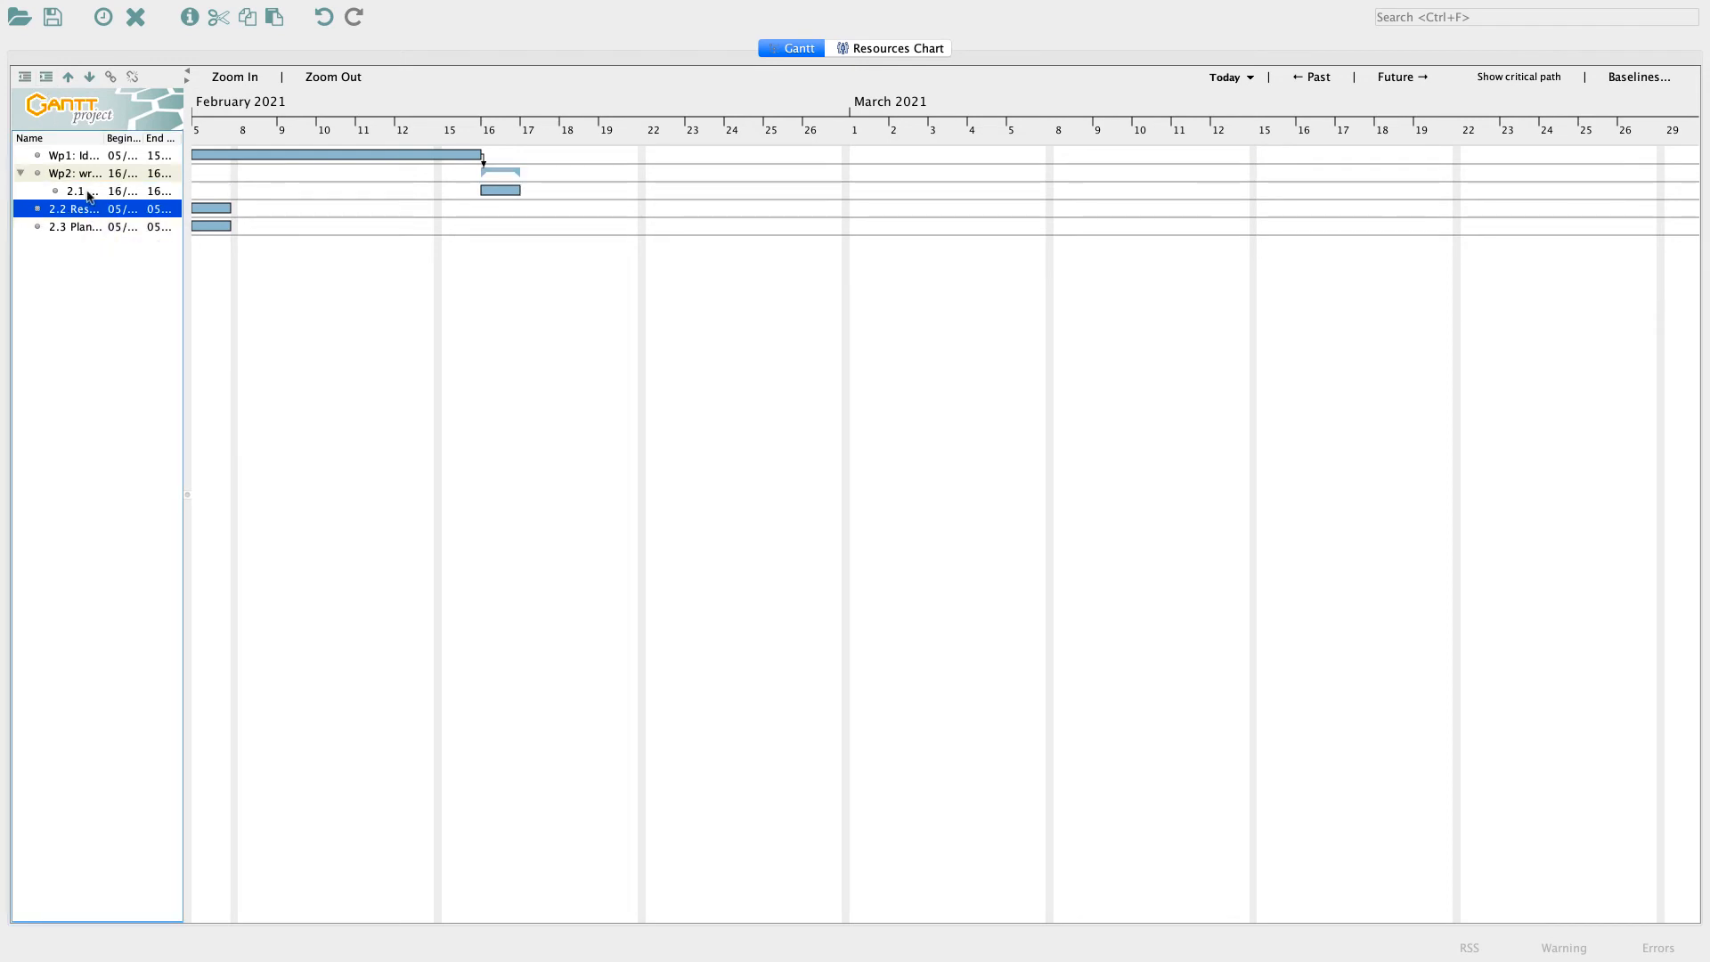
{"action": "left_click", "coordinate": [46, 78]}
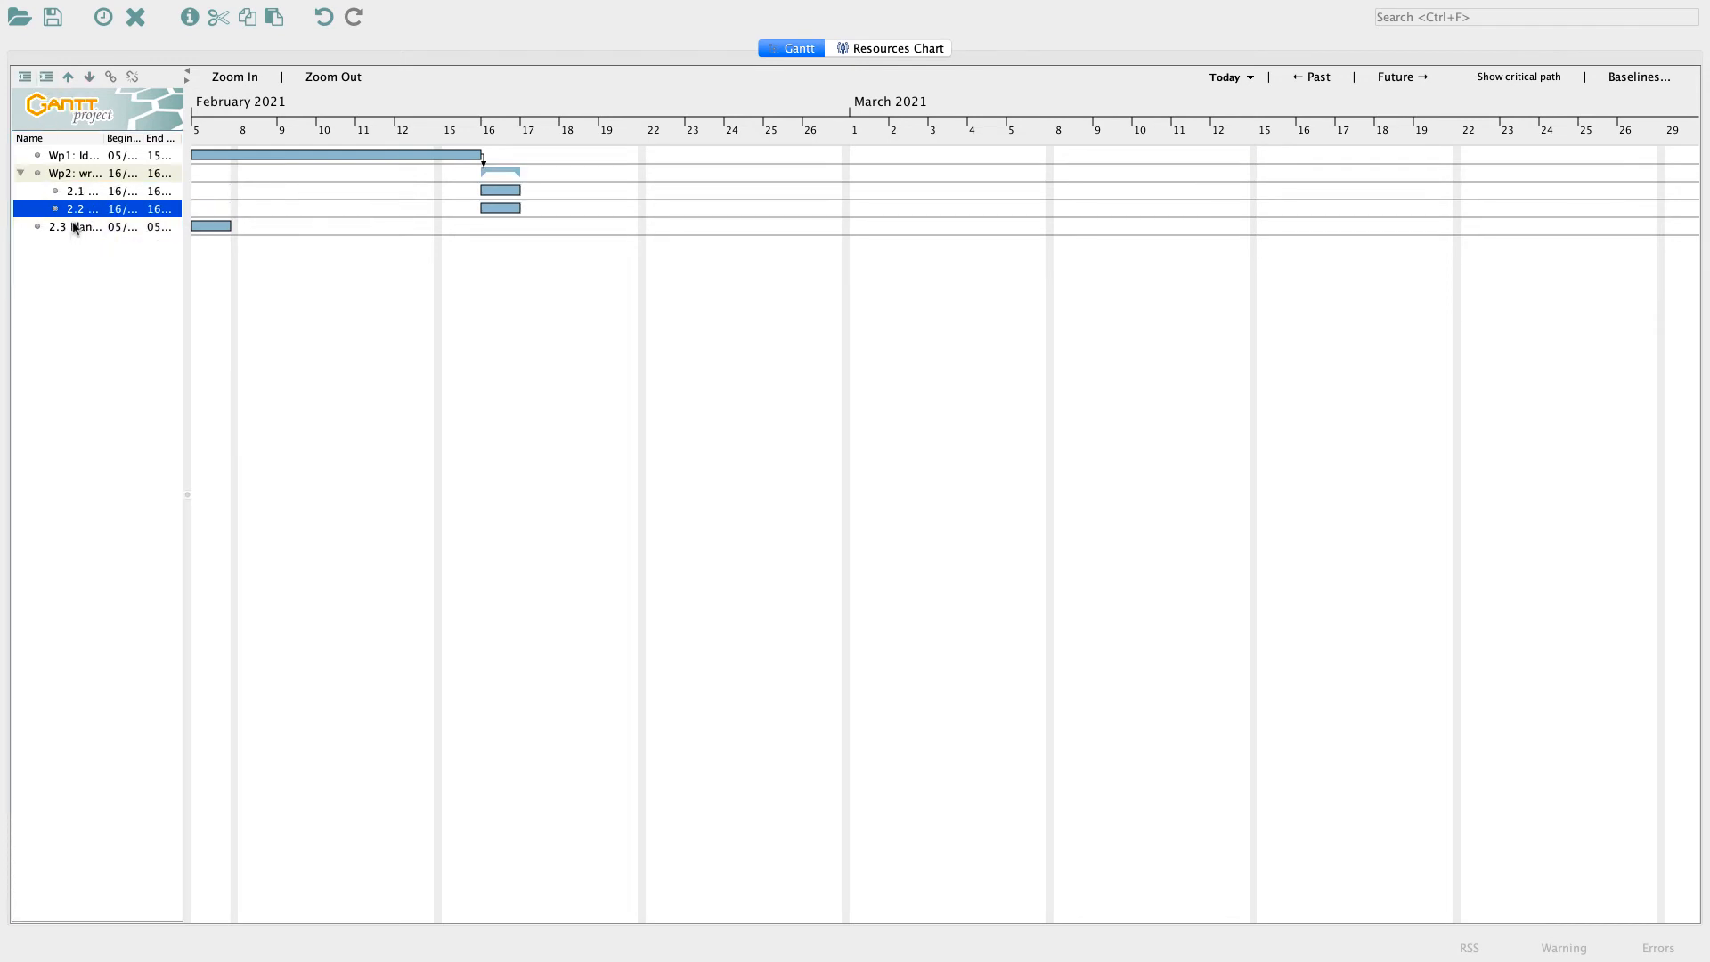
{"action": "left_click", "coordinate": [75, 228]}
{"action": "left_click", "coordinate": [46, 76]}
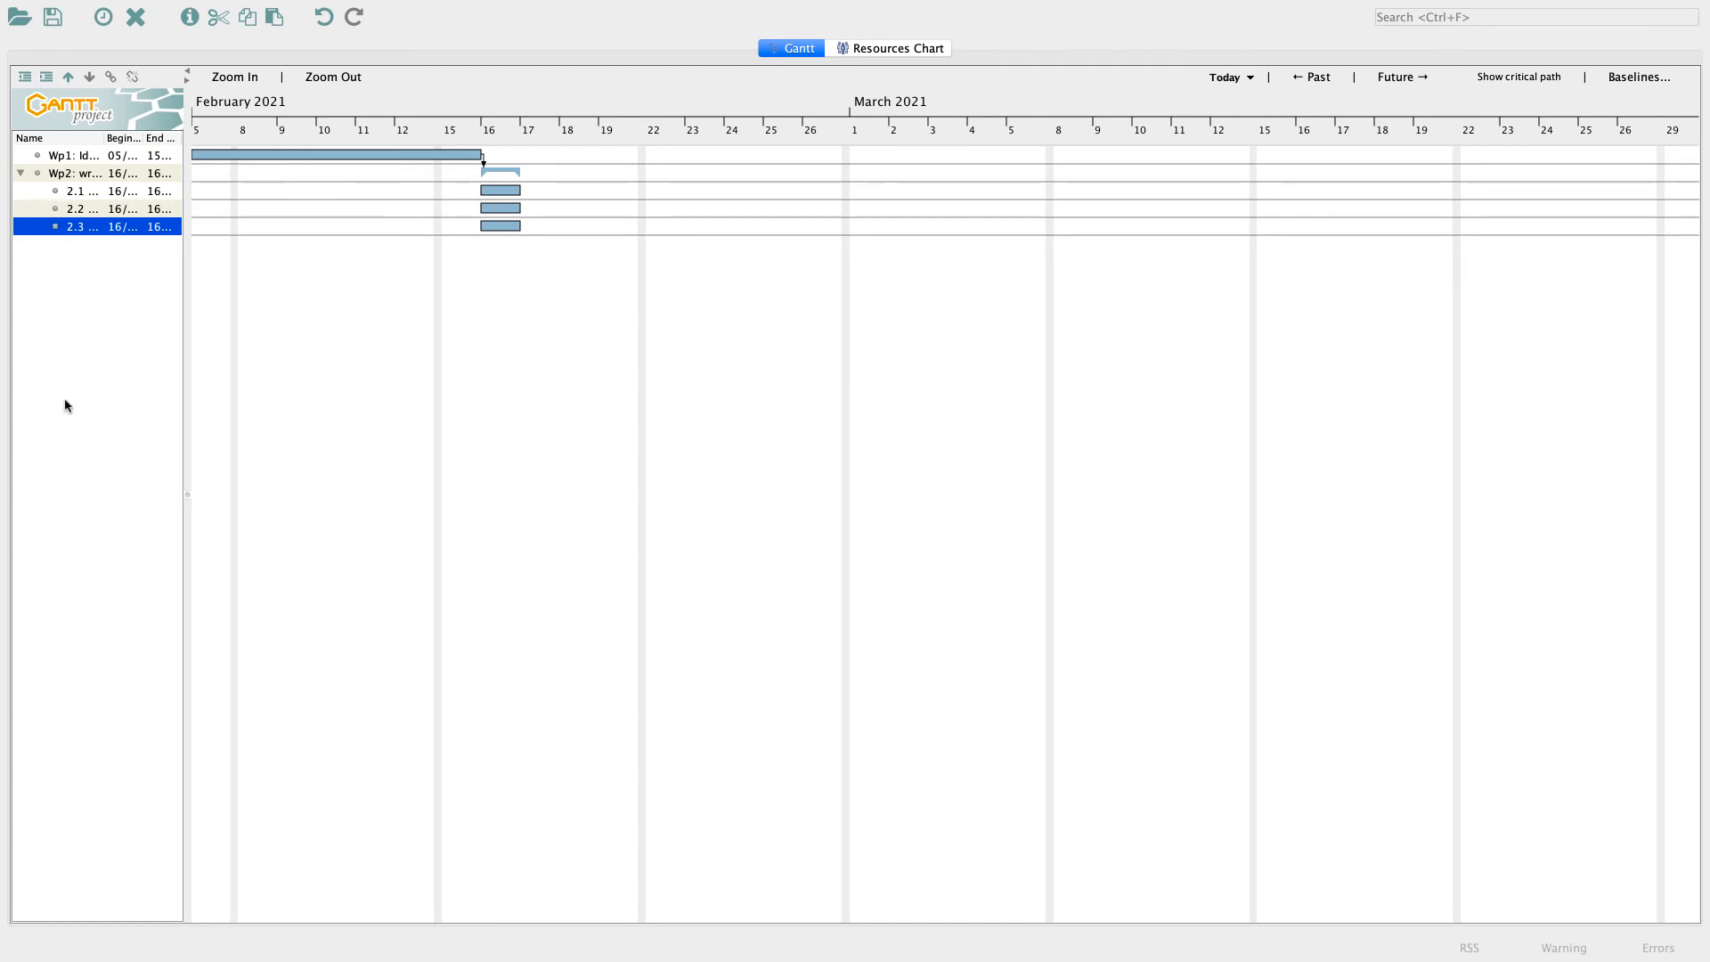
Step: Set the duration of the "2.1 Research Questions" subtask to 10
{"action": "double_click", "coordinate": [87, 196]}
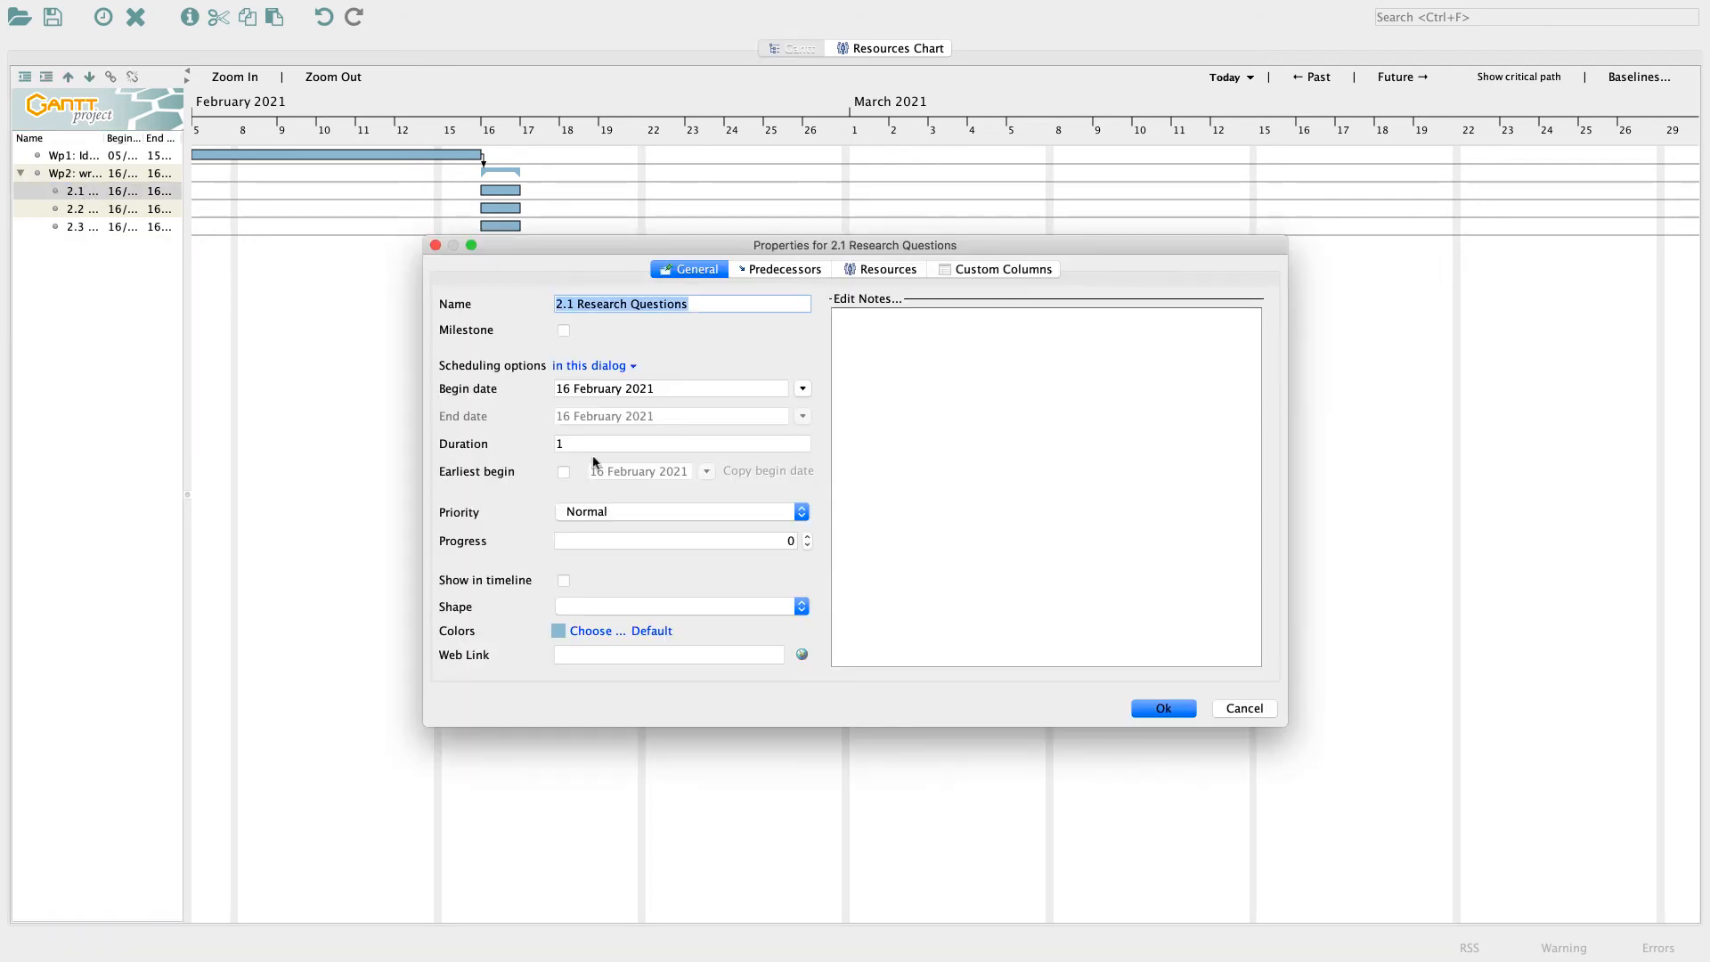
{"action": "left_click", "coordinate": [583, 443]}
{"action": "type", "text": "0"}
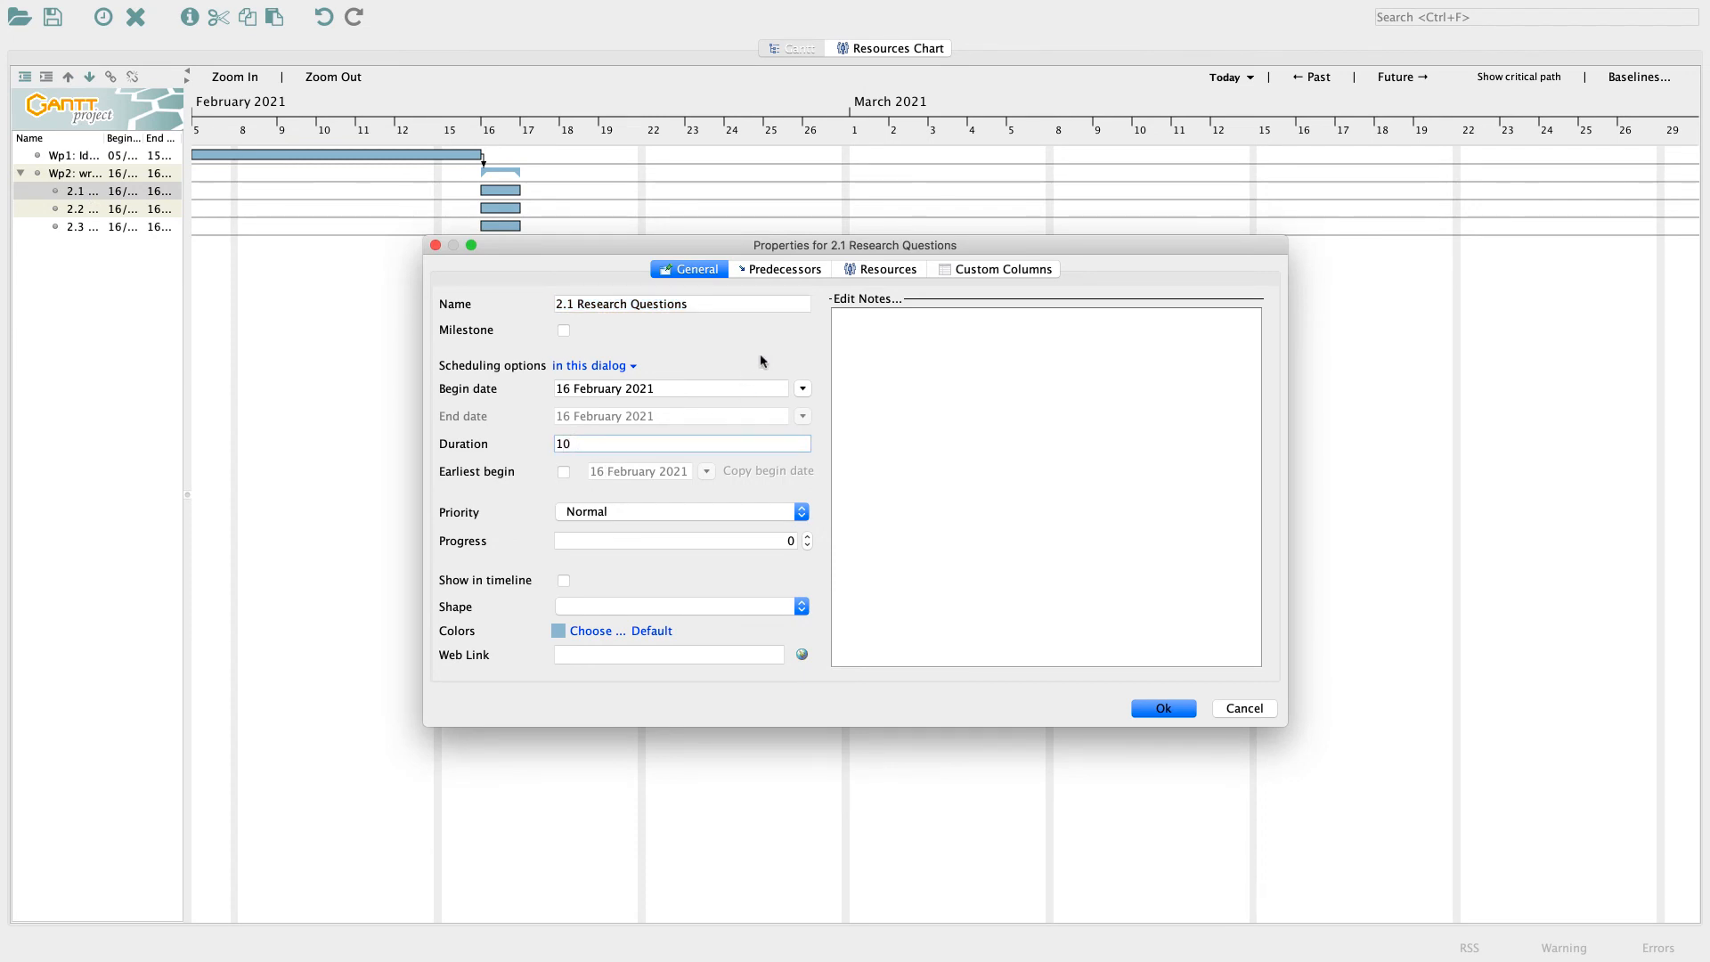
Step: Confirm the 2.1 task's properties and set the duration of the "2.2 Research Design" subtask to 10
{"action": "left_click", "coordinate": [1152, 711]}
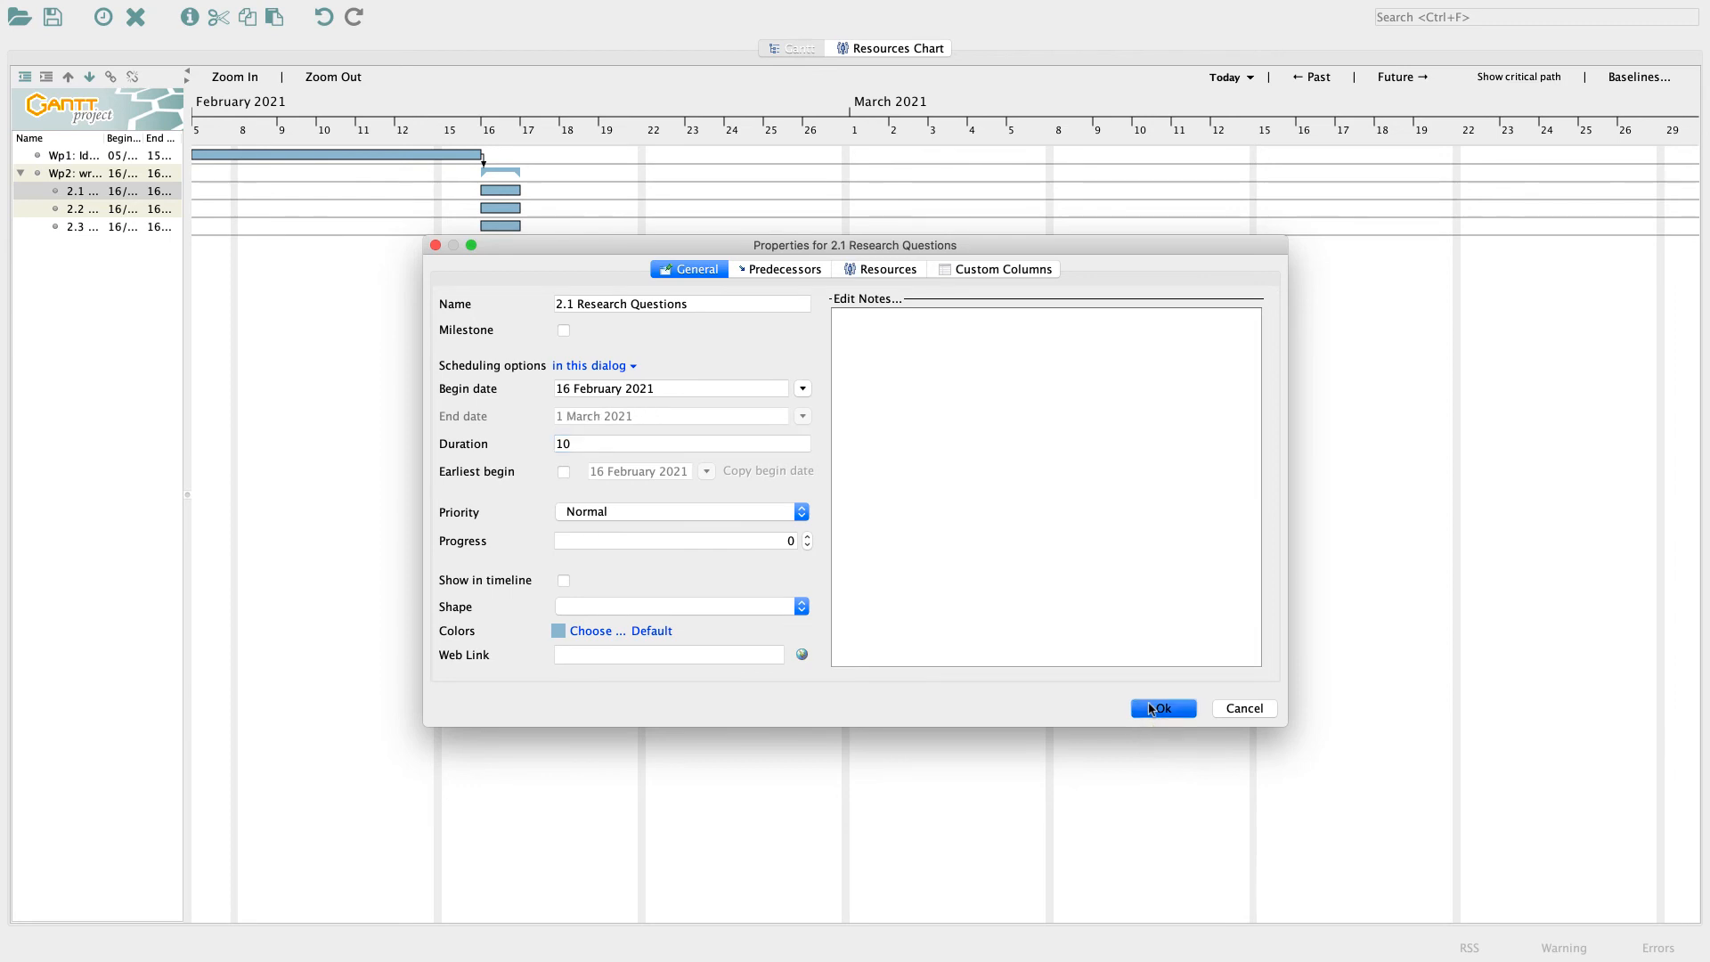
{"action": "double_click", "coordinate": [79, 212]}
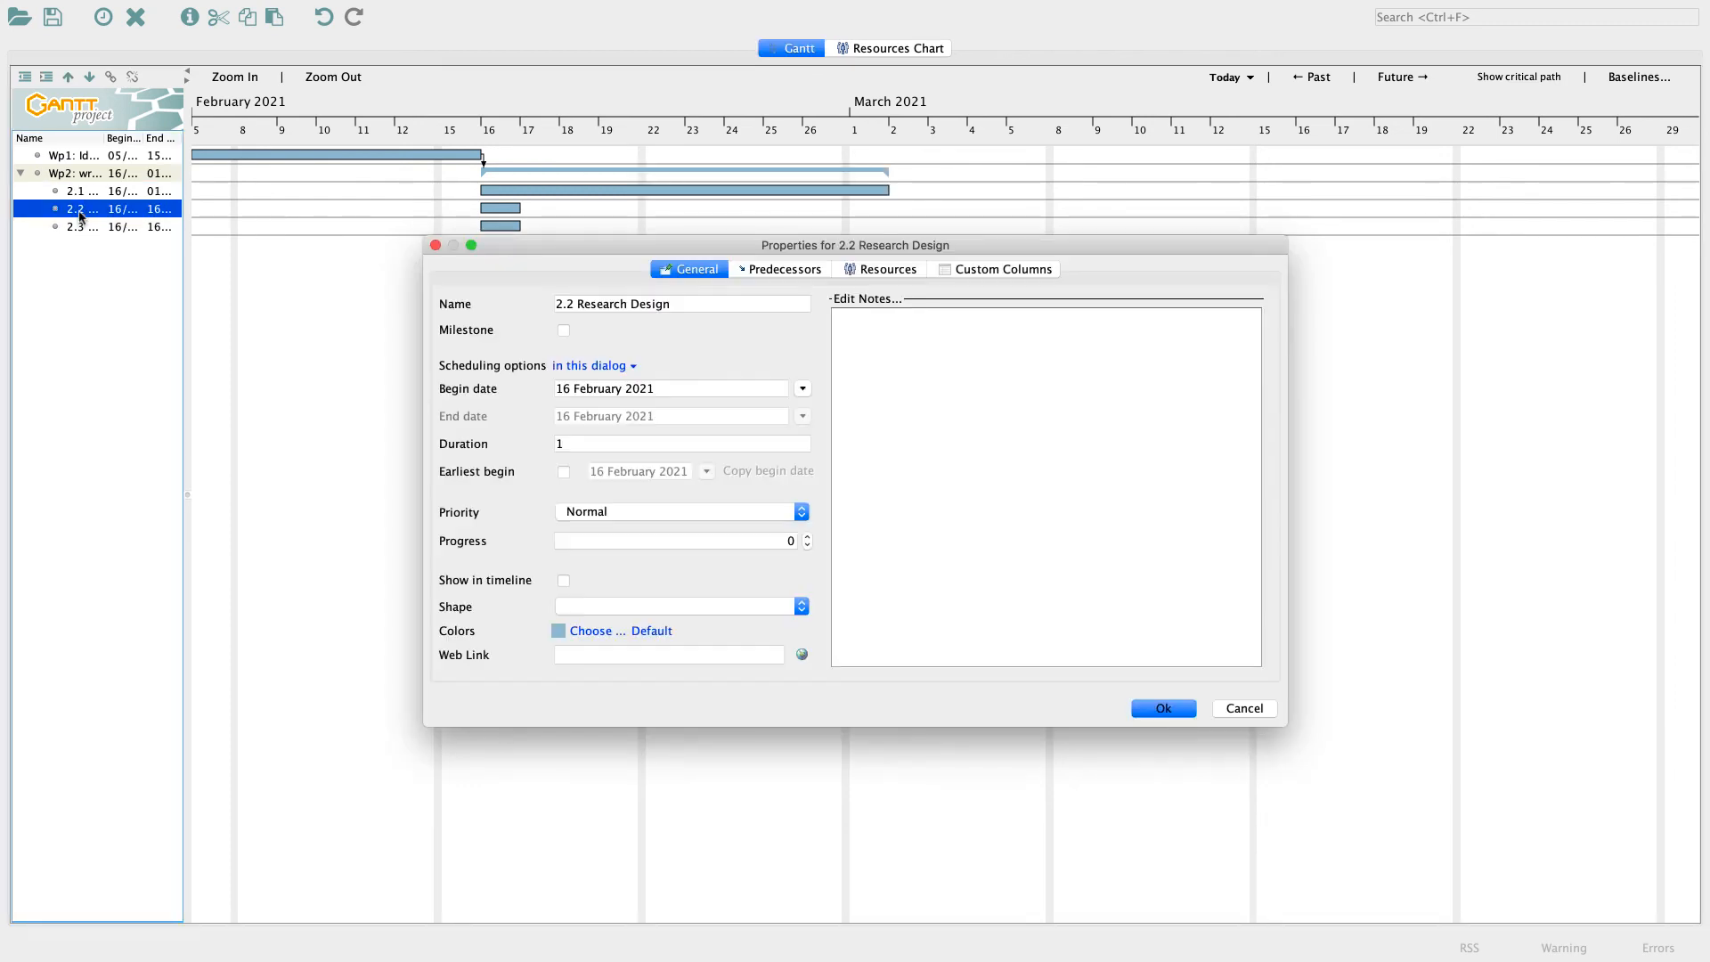
{"action": "left_click", "coordinate": [632, 445]}
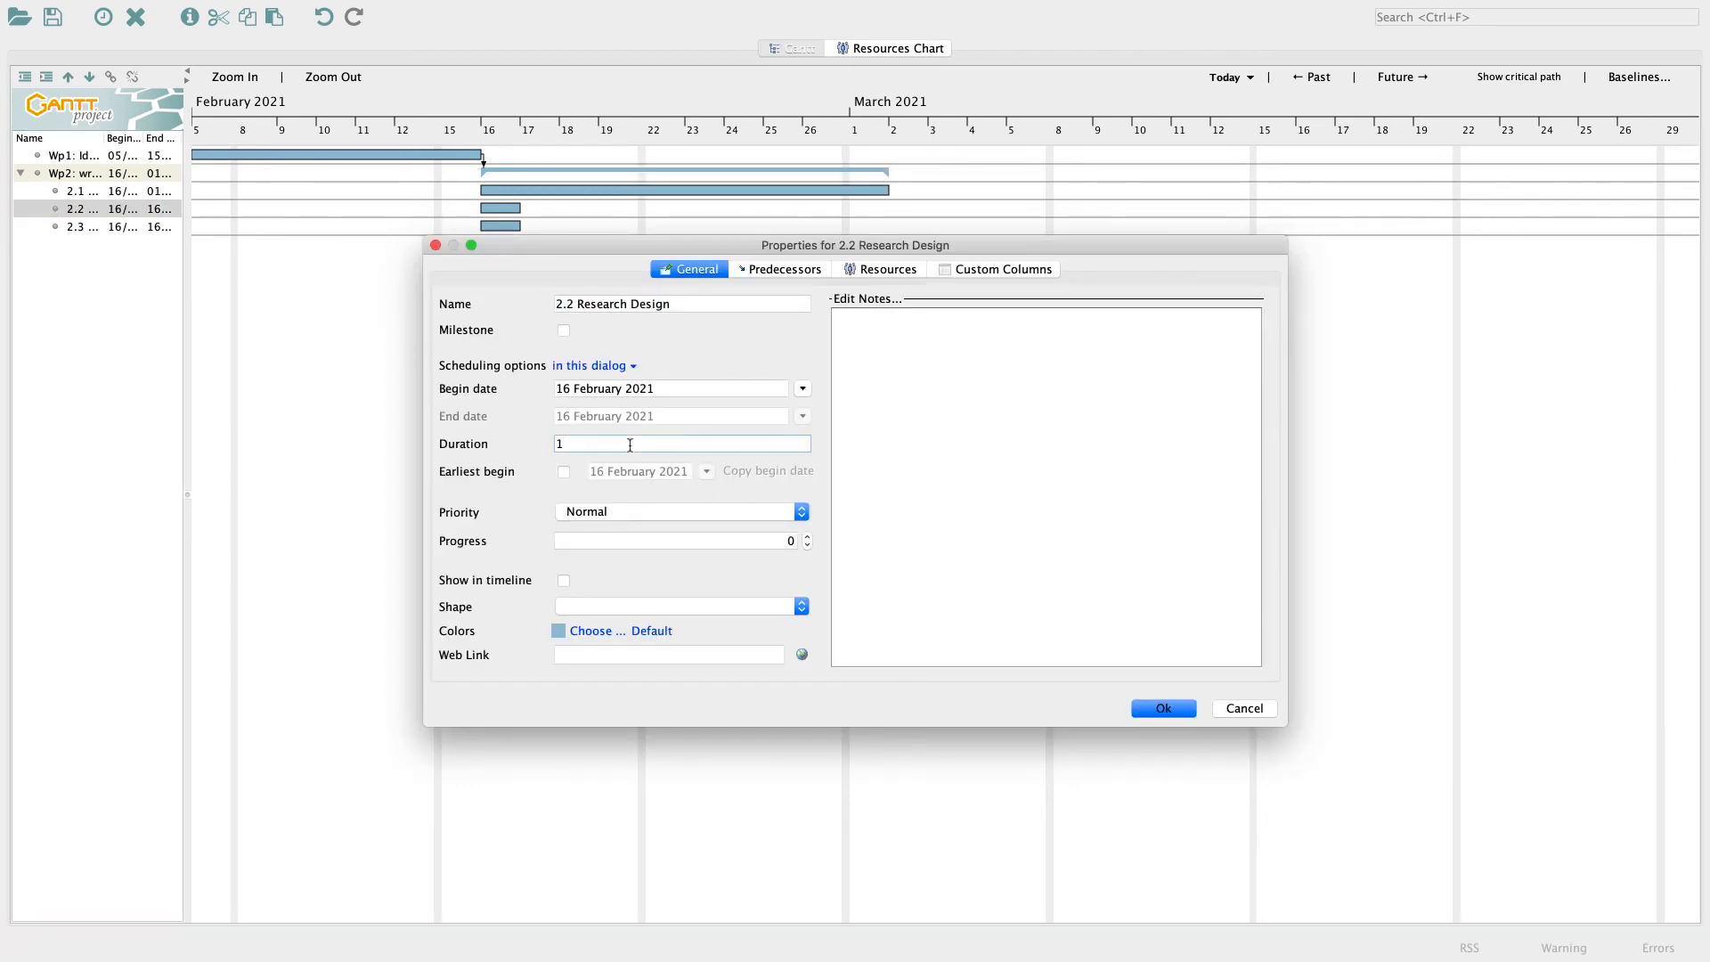
{"action": "type", "text": "0"}
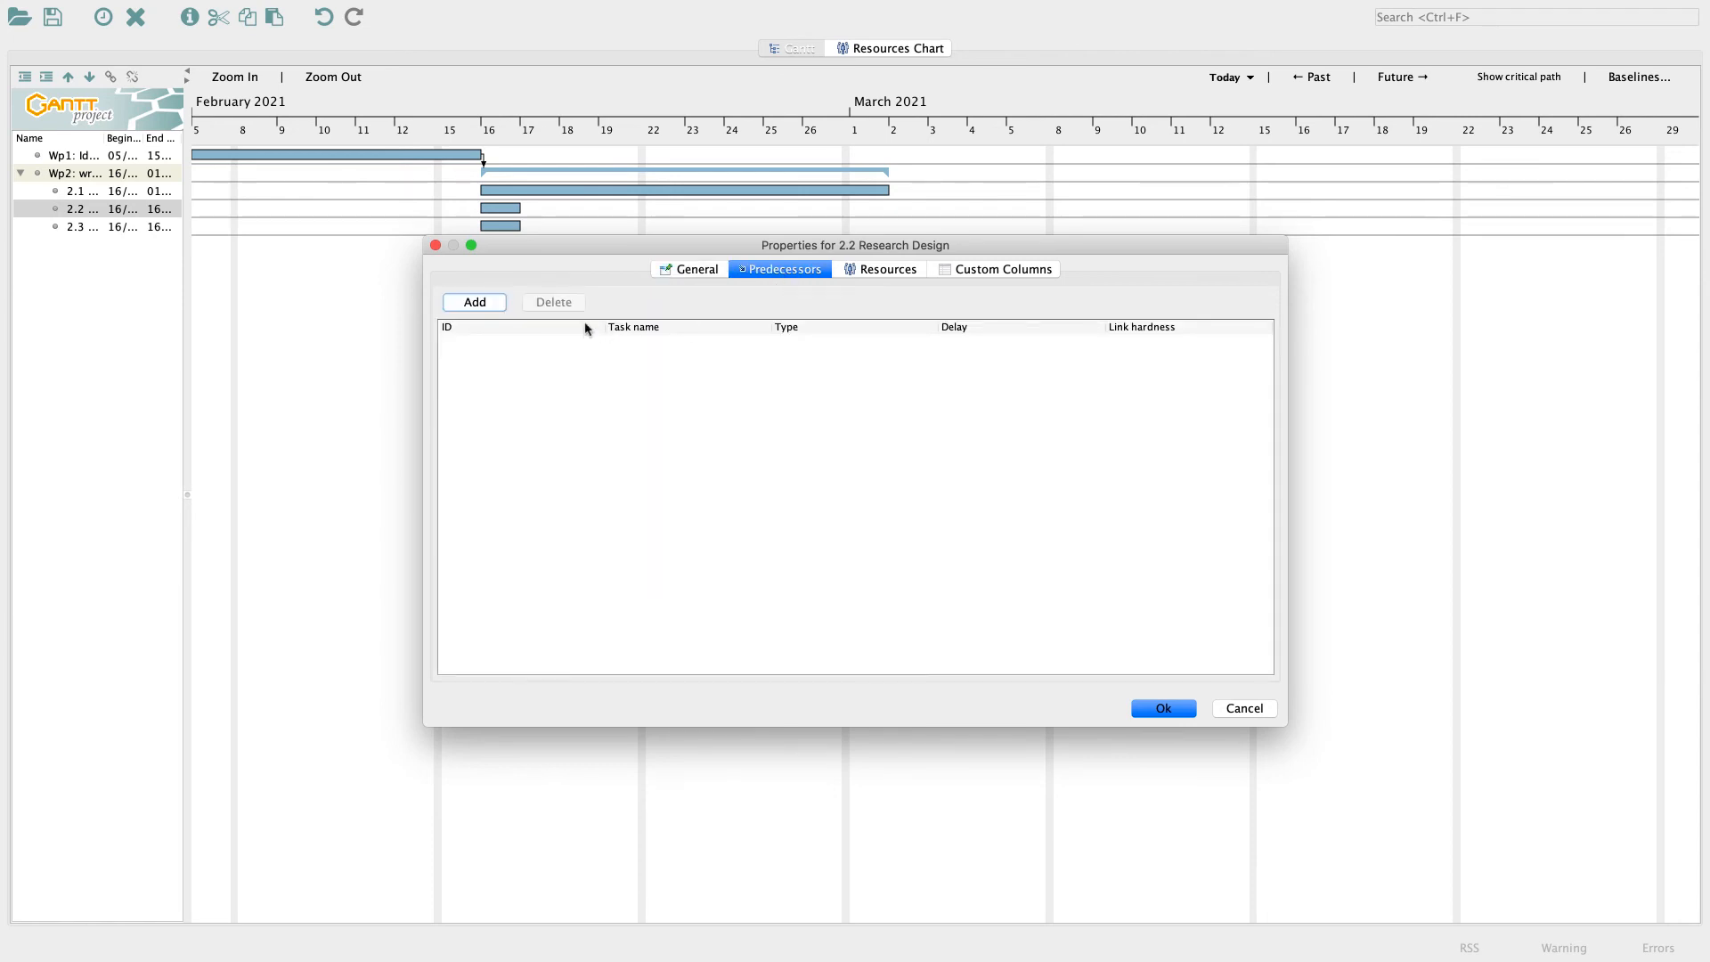
Step: Make "2.1 Research Questions" the predecessor of the 2.2 Research Design subtask and apply the task properties
{"action": "left_click", "coordinate": [477, 304]}
{"action": "left_click", "coordinate": [627, 346]}
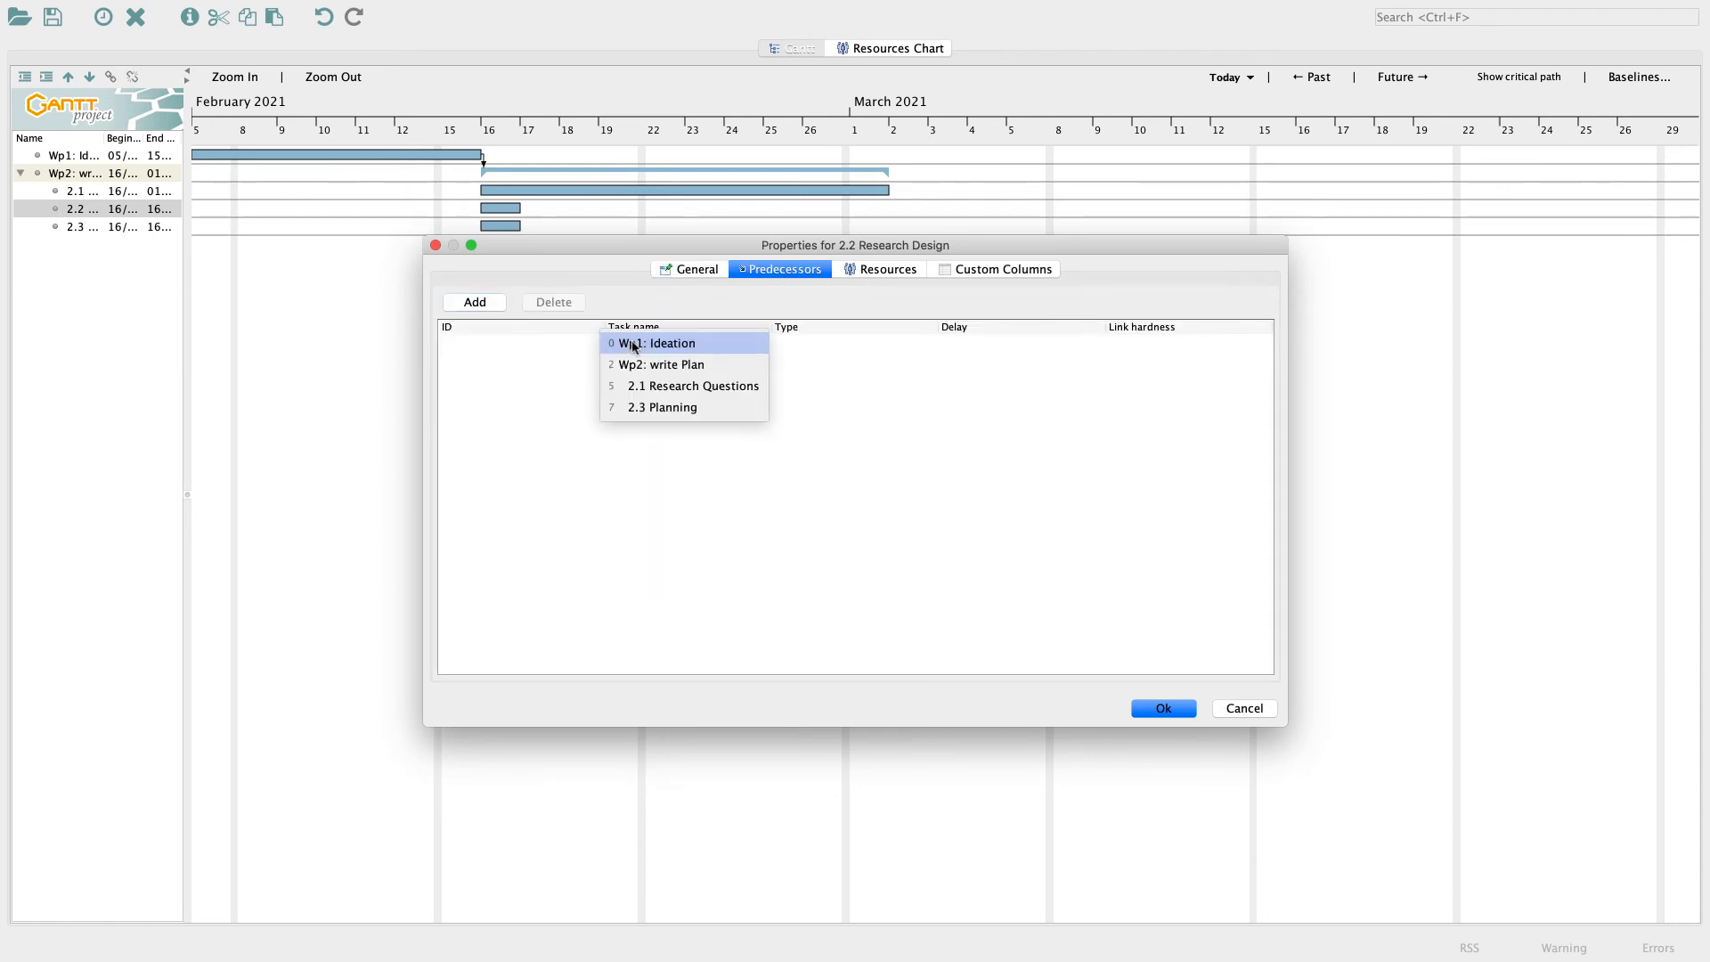
{"action": "left_click", "coordinate": [645, 384]}
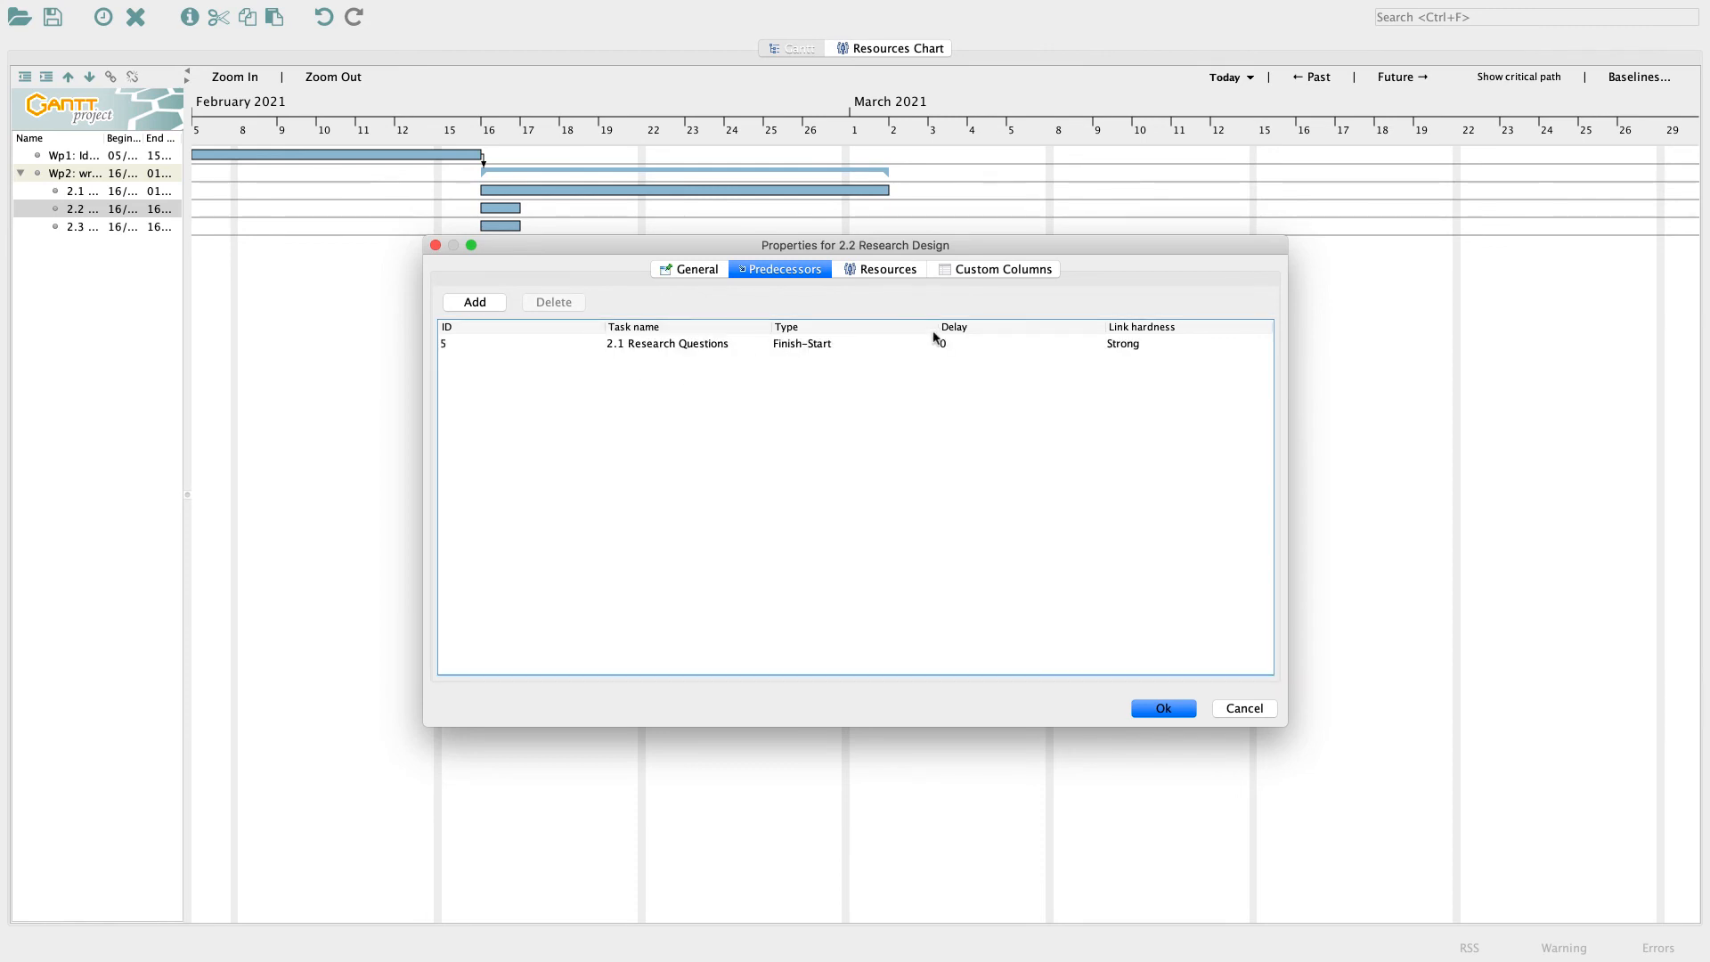
{"action": "left_click", "coordinate": [1164, 708]}
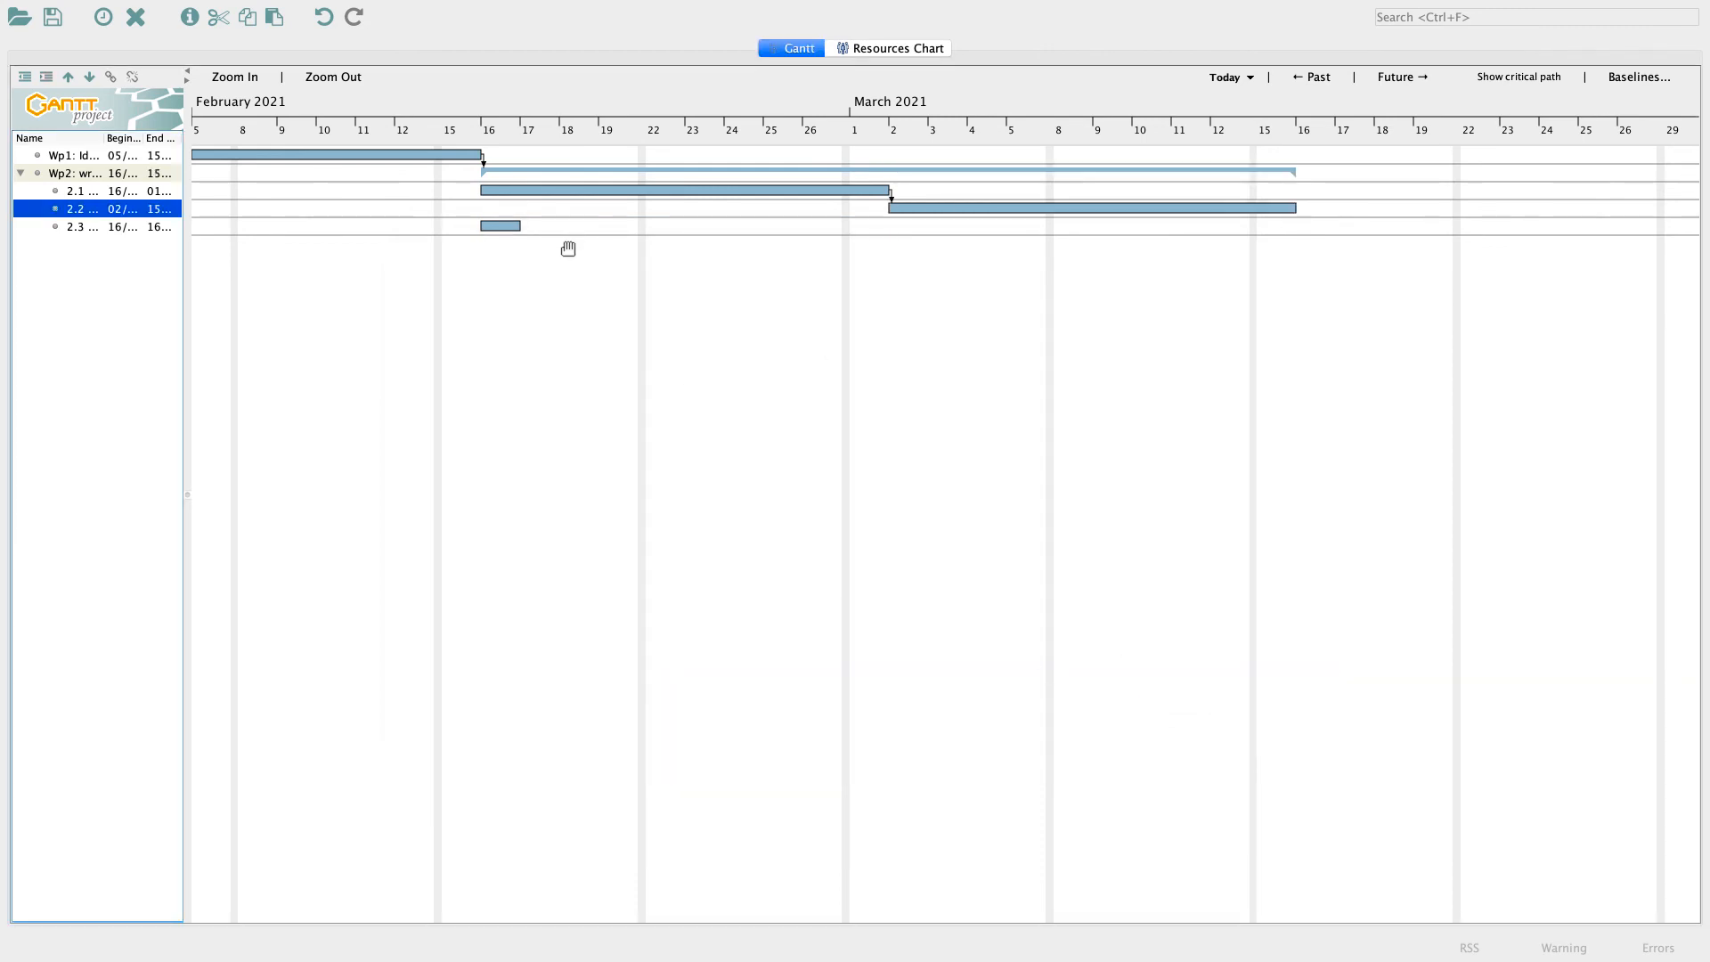
Step: Set the duration of the "2.3 Planning" subtask to 8
{"action": "left_click", "coordinate": [137, 233]}
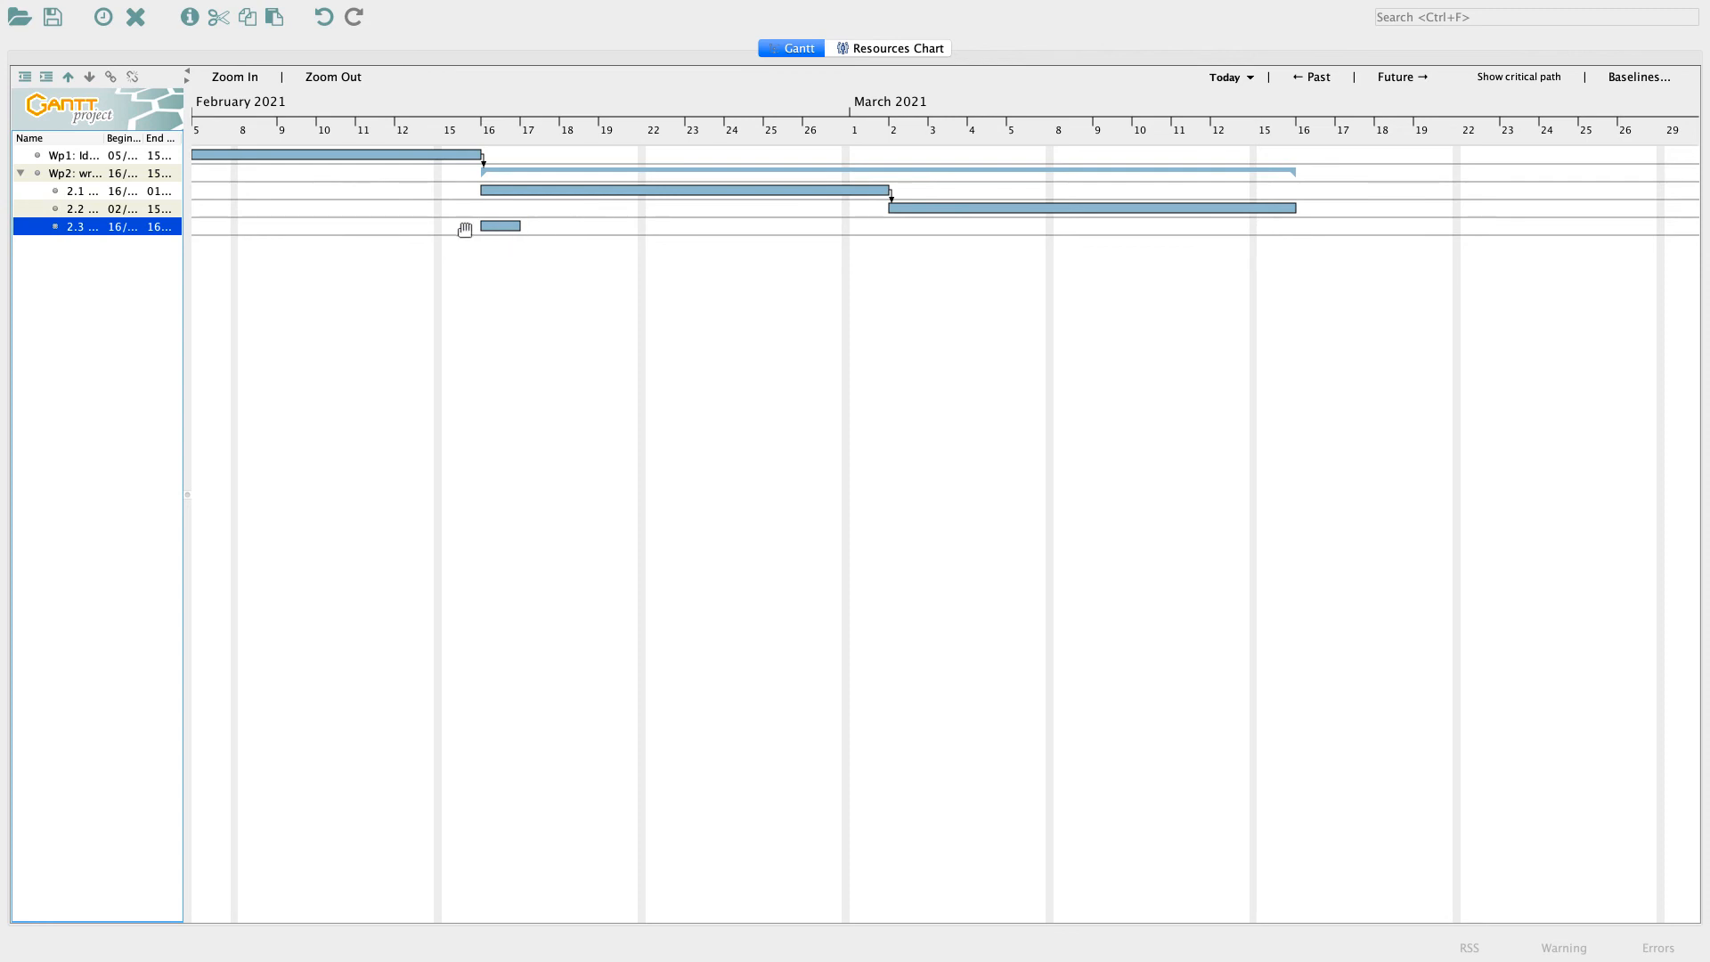
{"action": "double_click", "coordinate": [105, 235]}
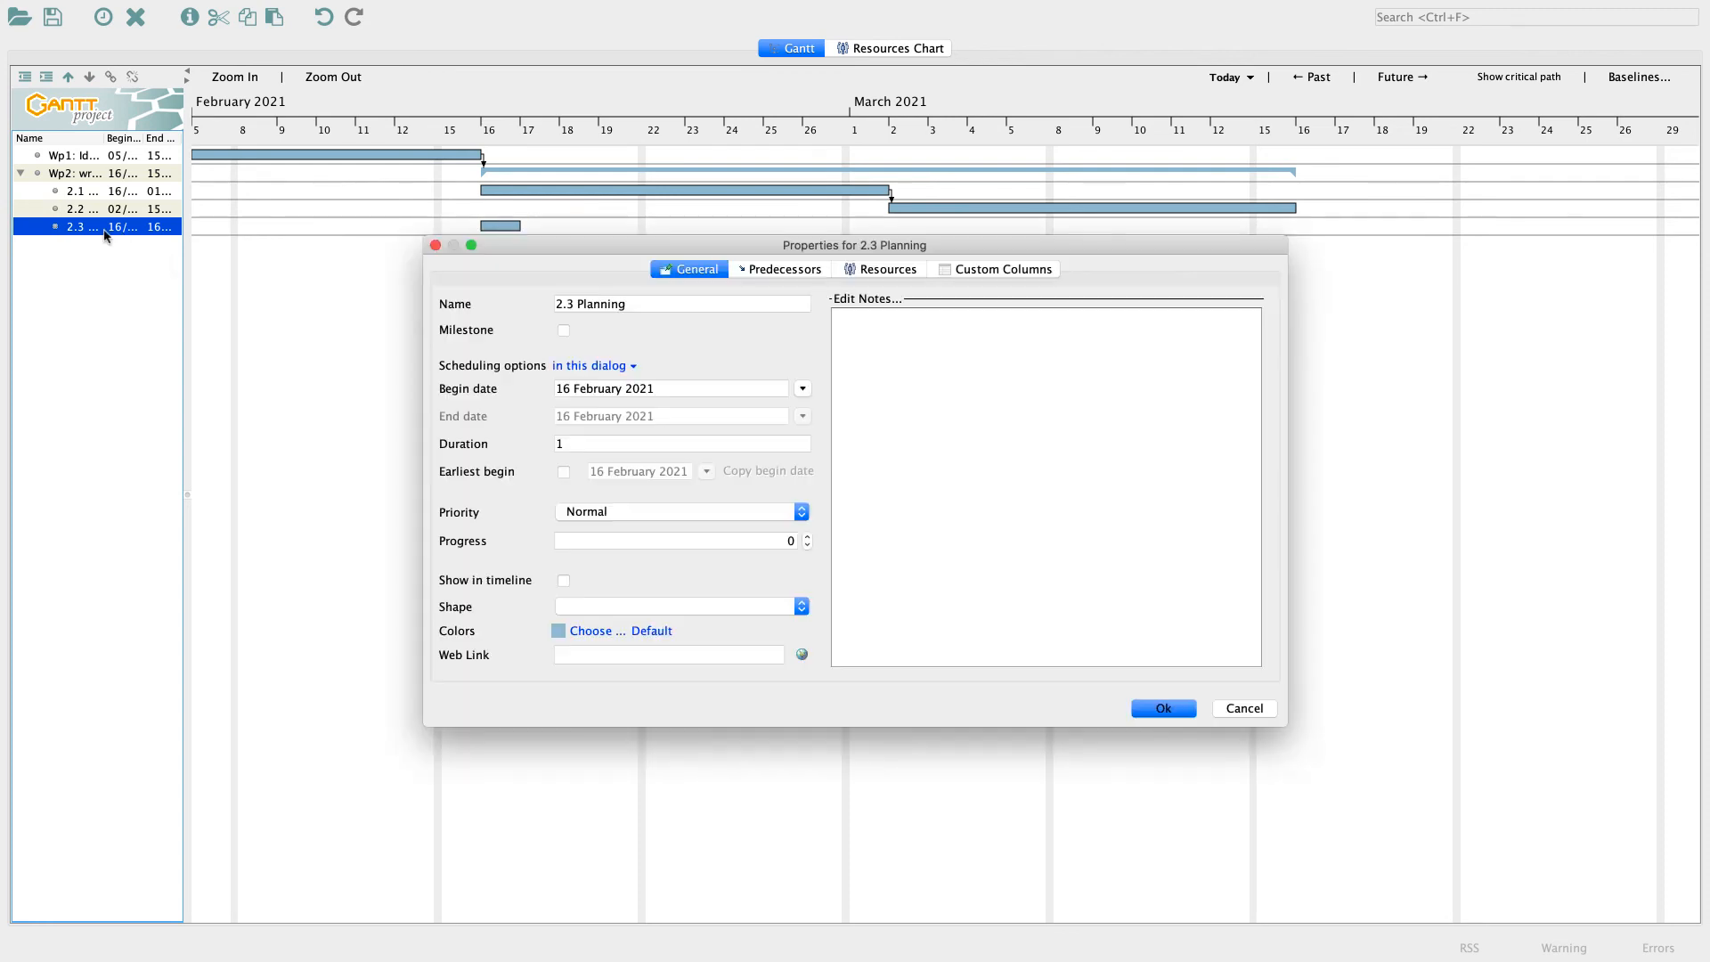
{"action": "left_click", "coordinate": [587, 444]}
{"action": "type", "text": "8"}
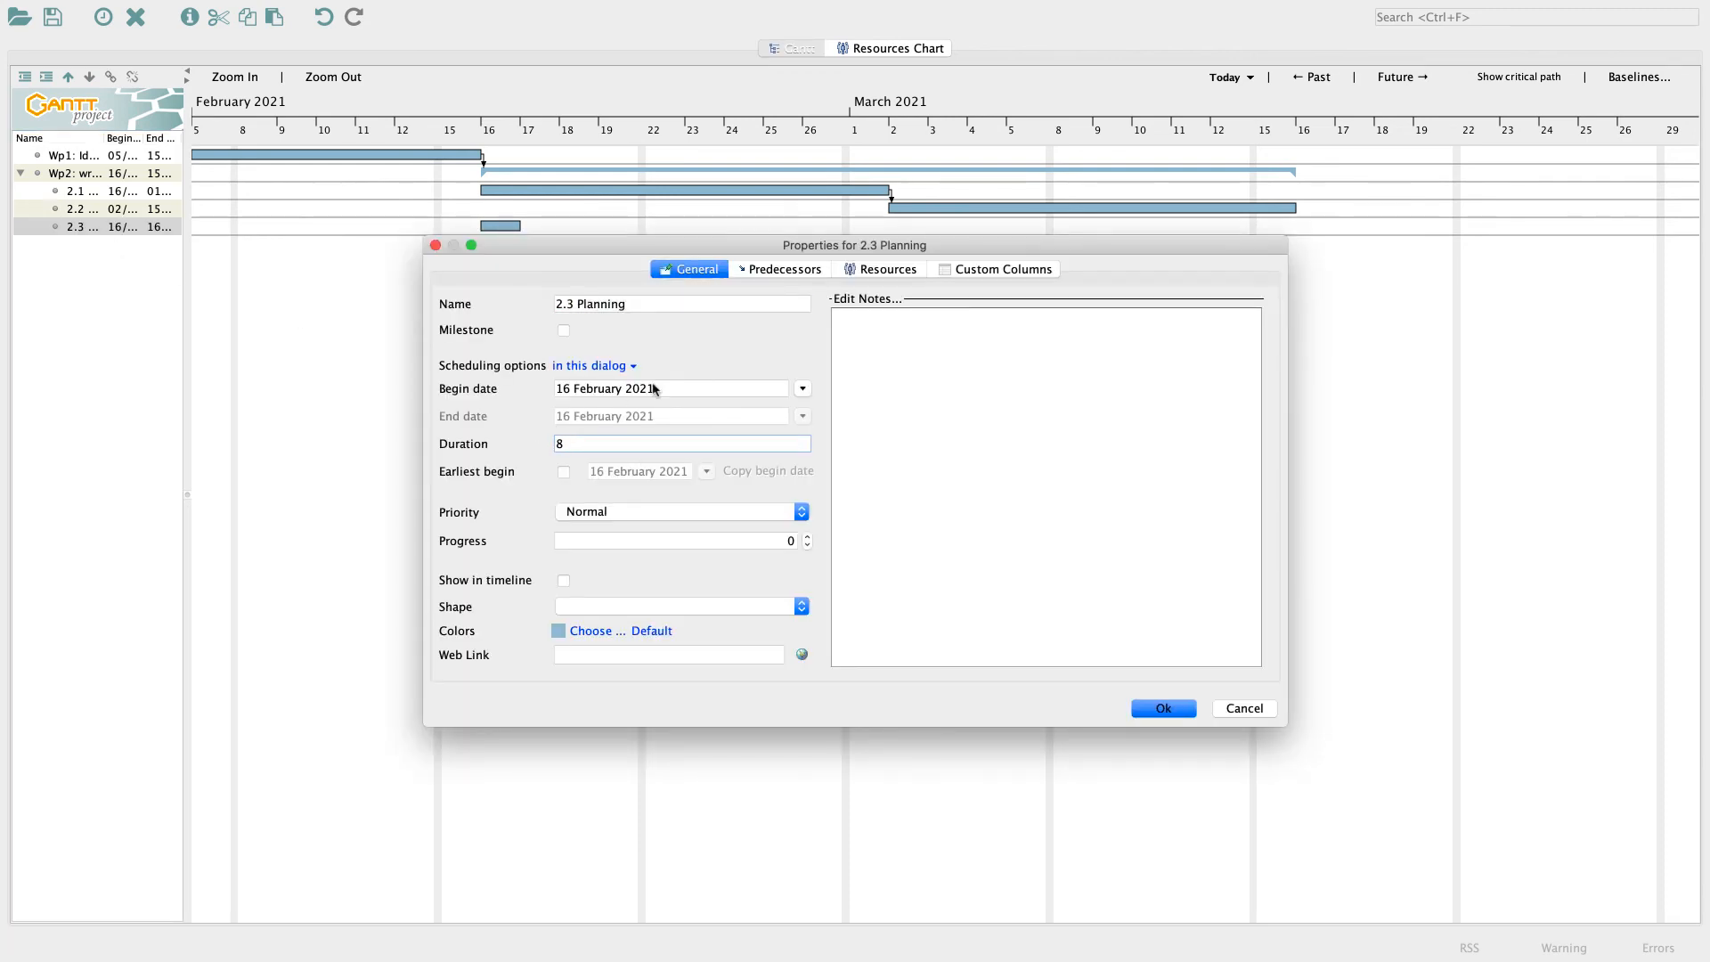
Step: Make "2.2 Research Design" the predecessor of the 2.3 Planning subtask and apply the task properties
{"action": "left_click", "coordinate": [801, 272]}
{"action": "left_click", "coordinate": [475, 302]}
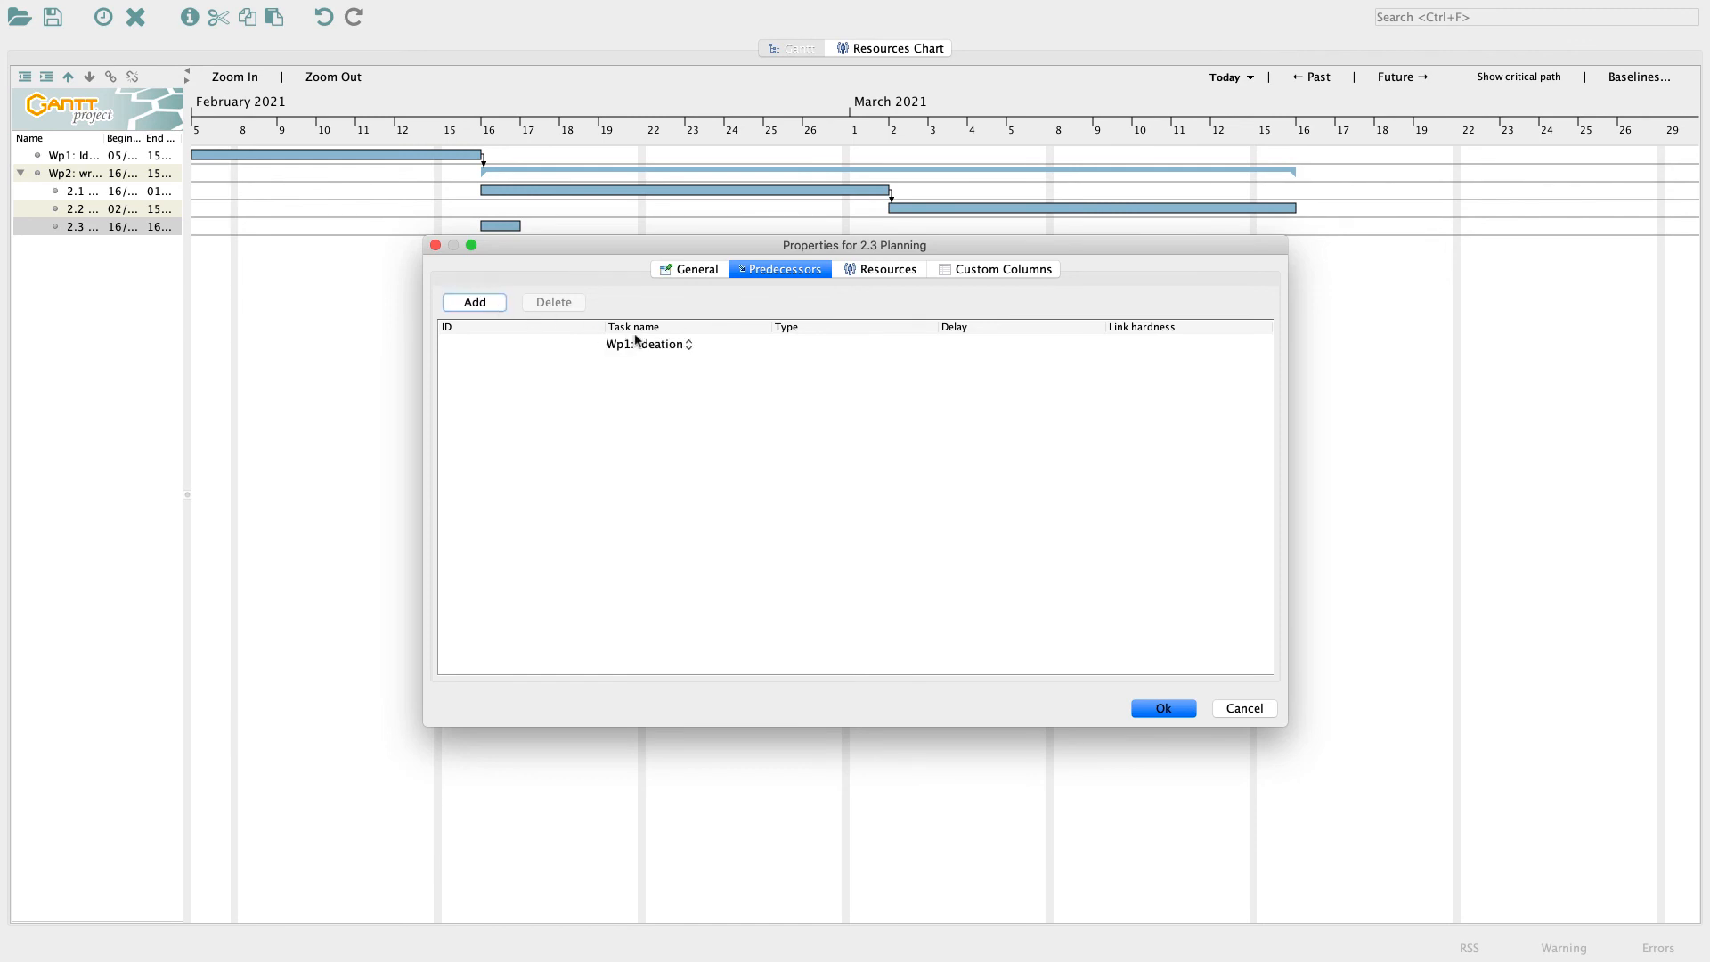
{"action": "left_click", "coordinate": [638, 343]}
{"action": "left_click", "coordinate": [649, 408]}
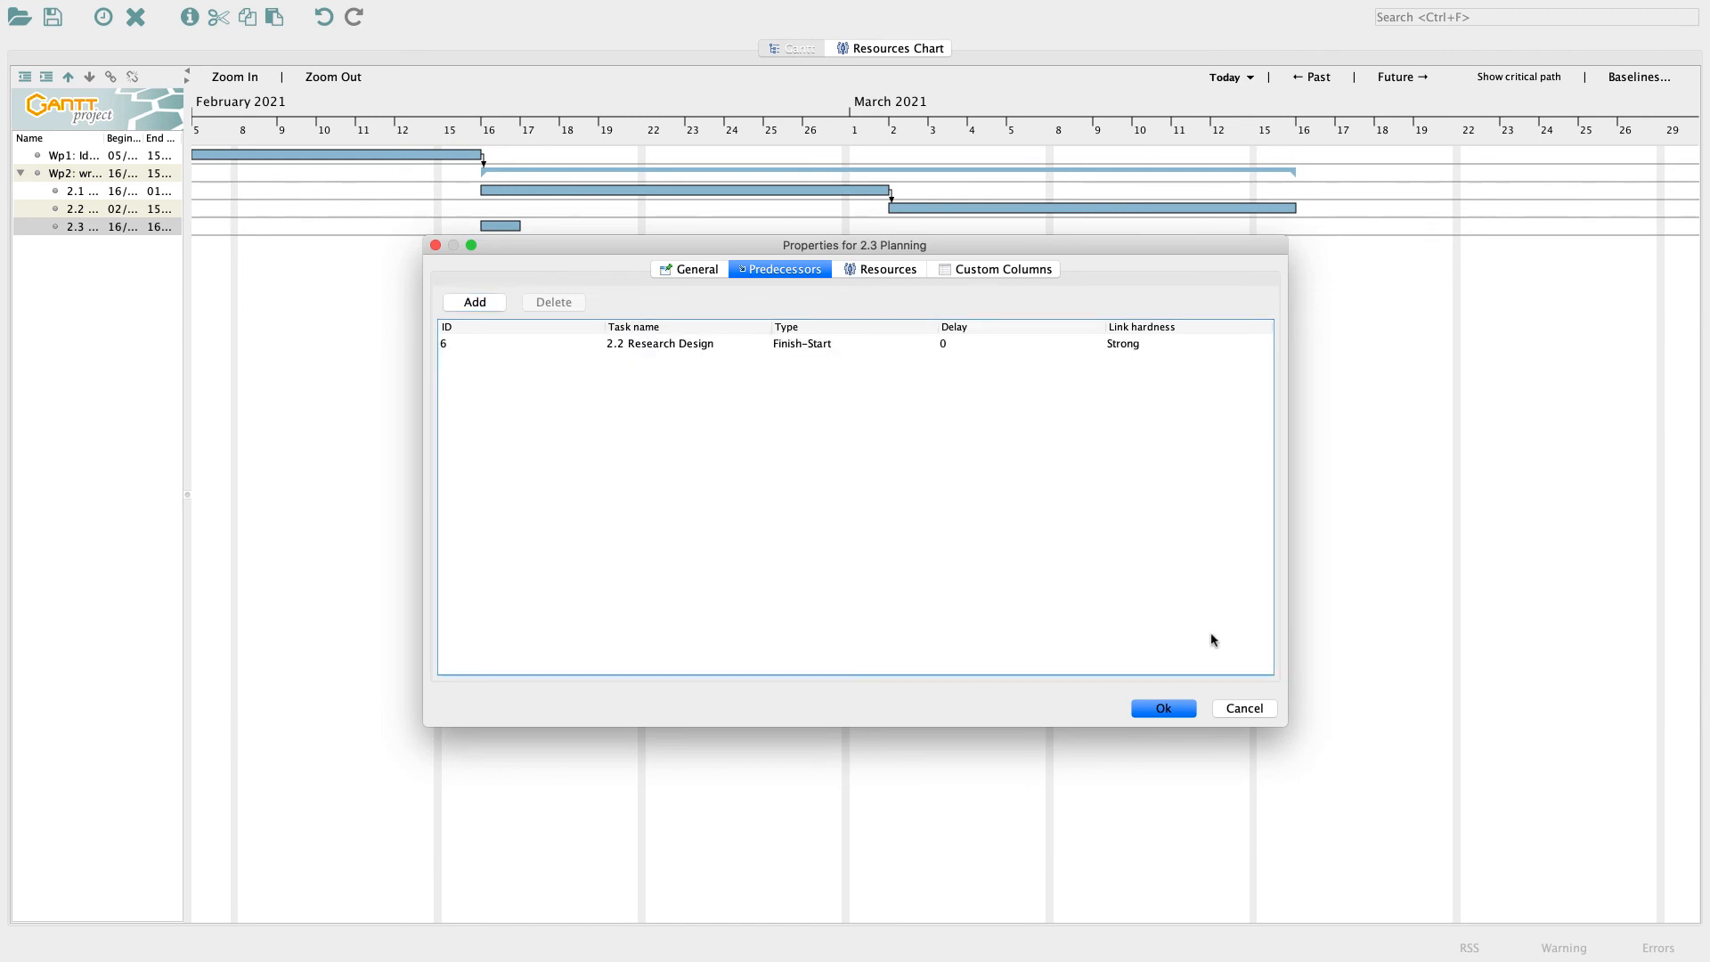
{"action": "left_click", "coordinate": [1165, 709]}
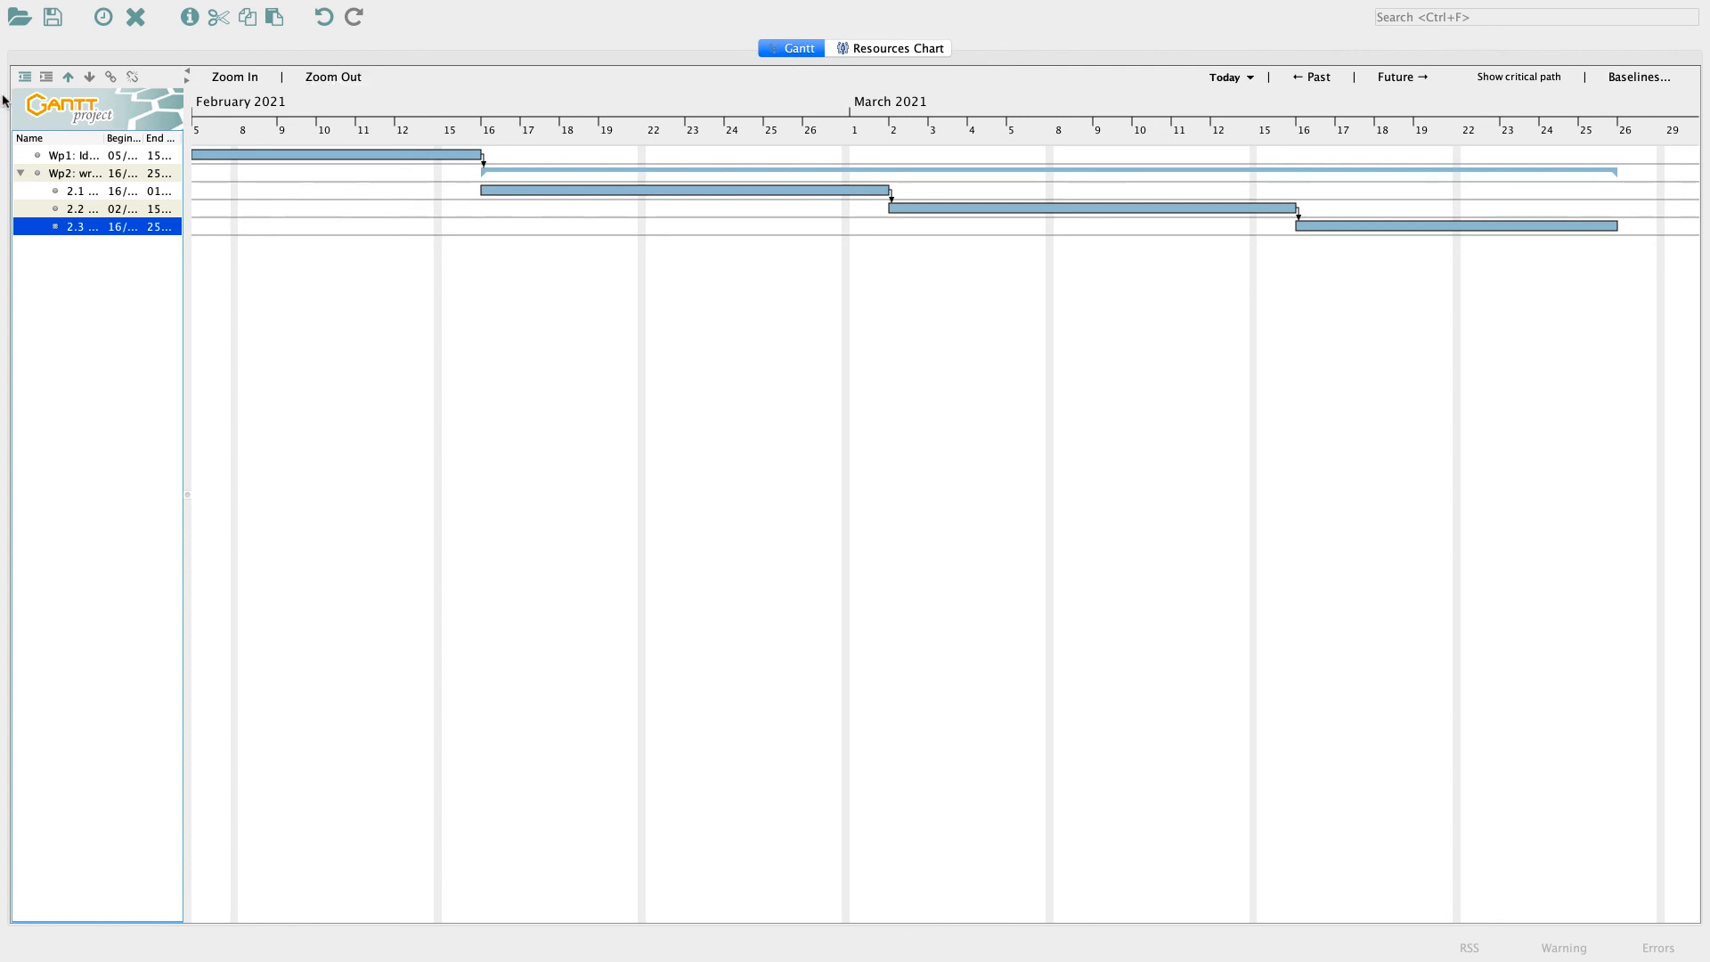
Step: Add a task named "Projet Plan deadline" below the 2.3 task and outdent it out of the Wp2 work package
{"action": "left_click", "coordinate": [101, 18]}
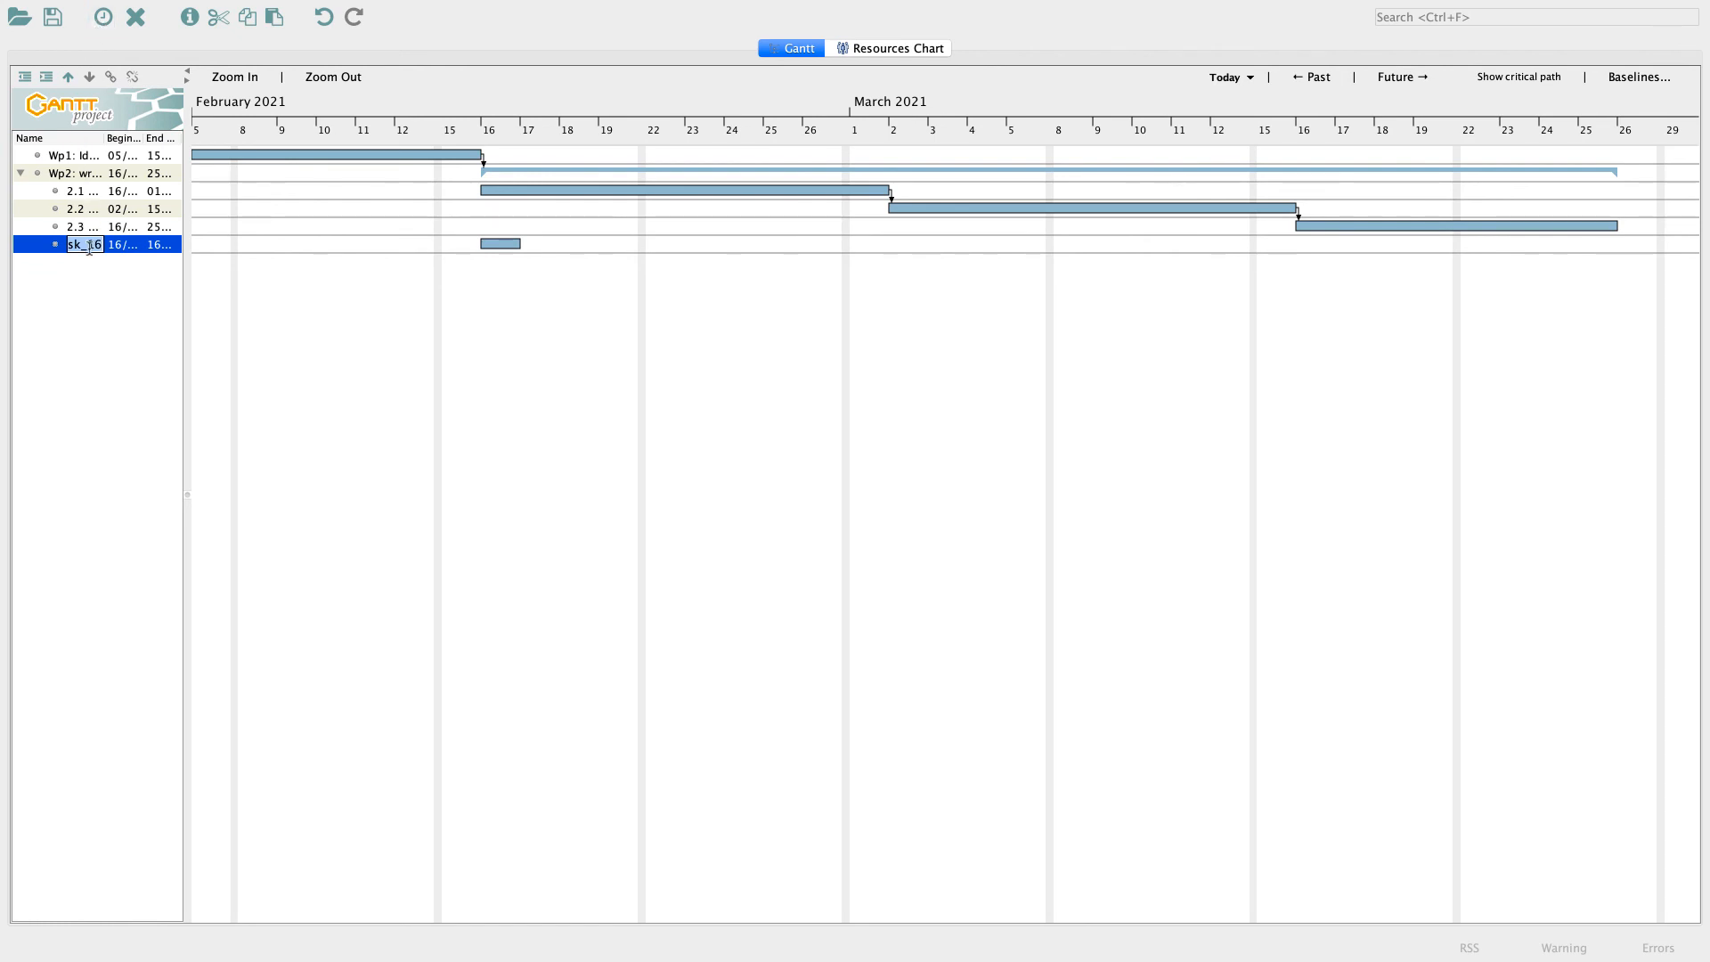
{"action": "type", "text": "P"}
{"action": "type", "text": "roject Plan"}
{"action": "type", "text": " d"}
{"action": "type", "text": "eadline"}
{"action": "key", "text": "Return"}
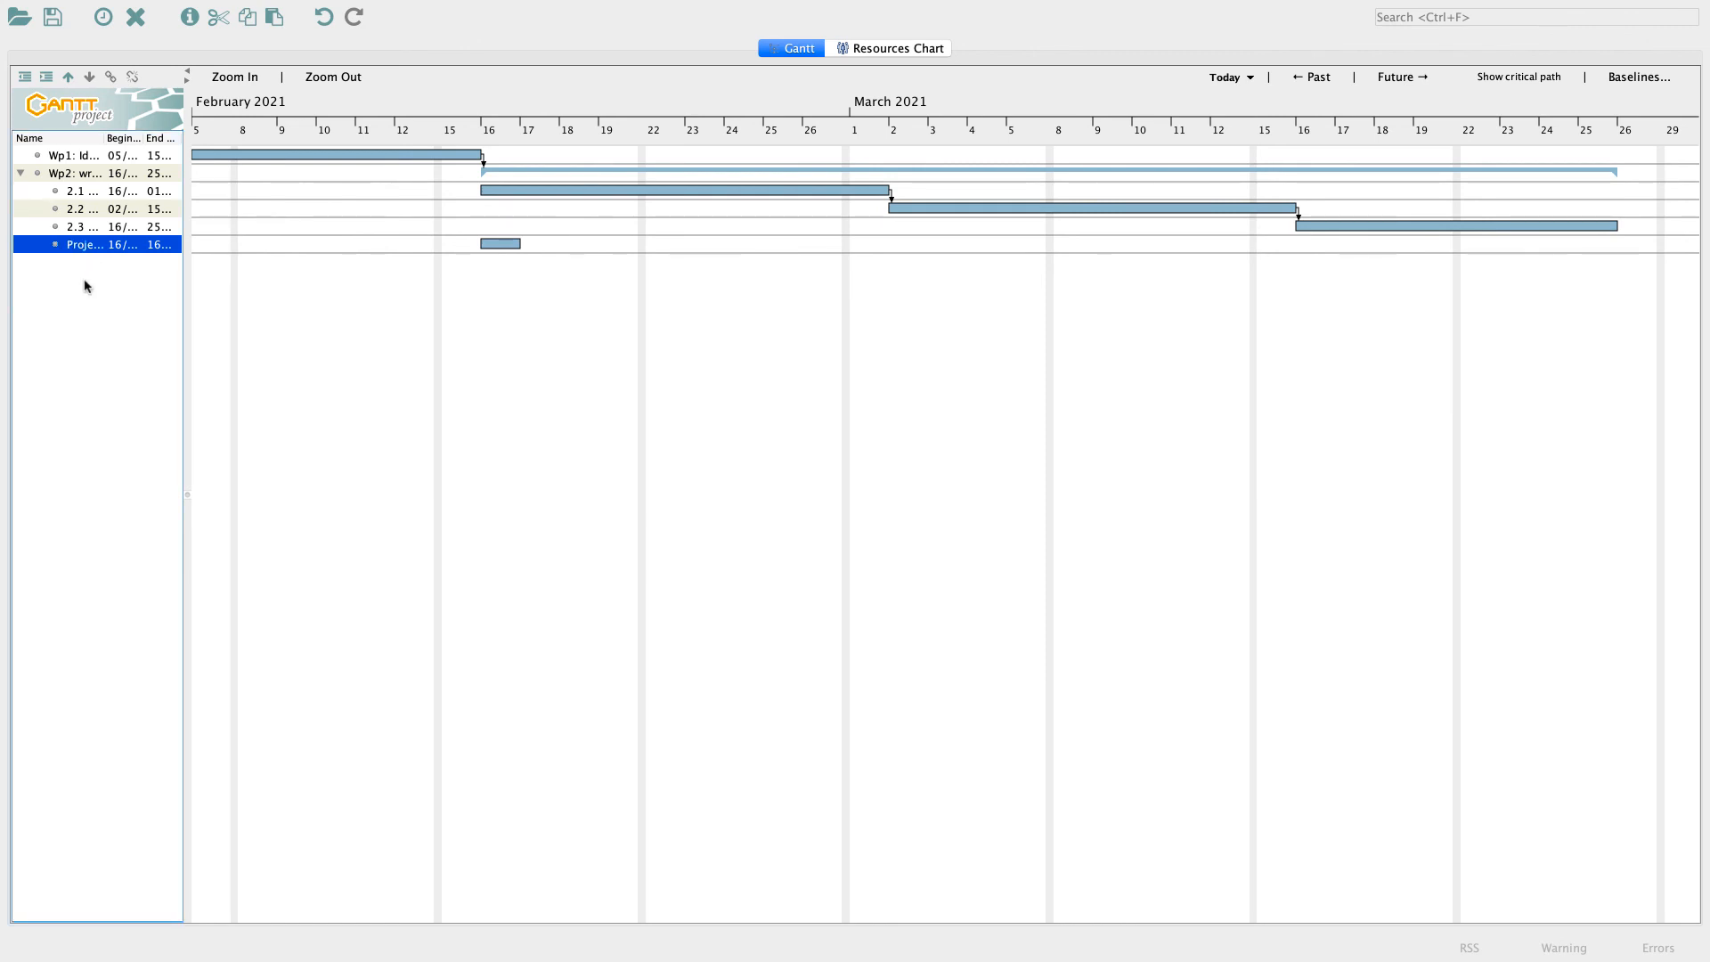
{"action": "left_click", "coordinate": [26, 78]}
Step: Correct the deadline task's name to "Project Plan deadline" and make it a milestone
{"action": "double_click", "coordinate": [73, 244]}
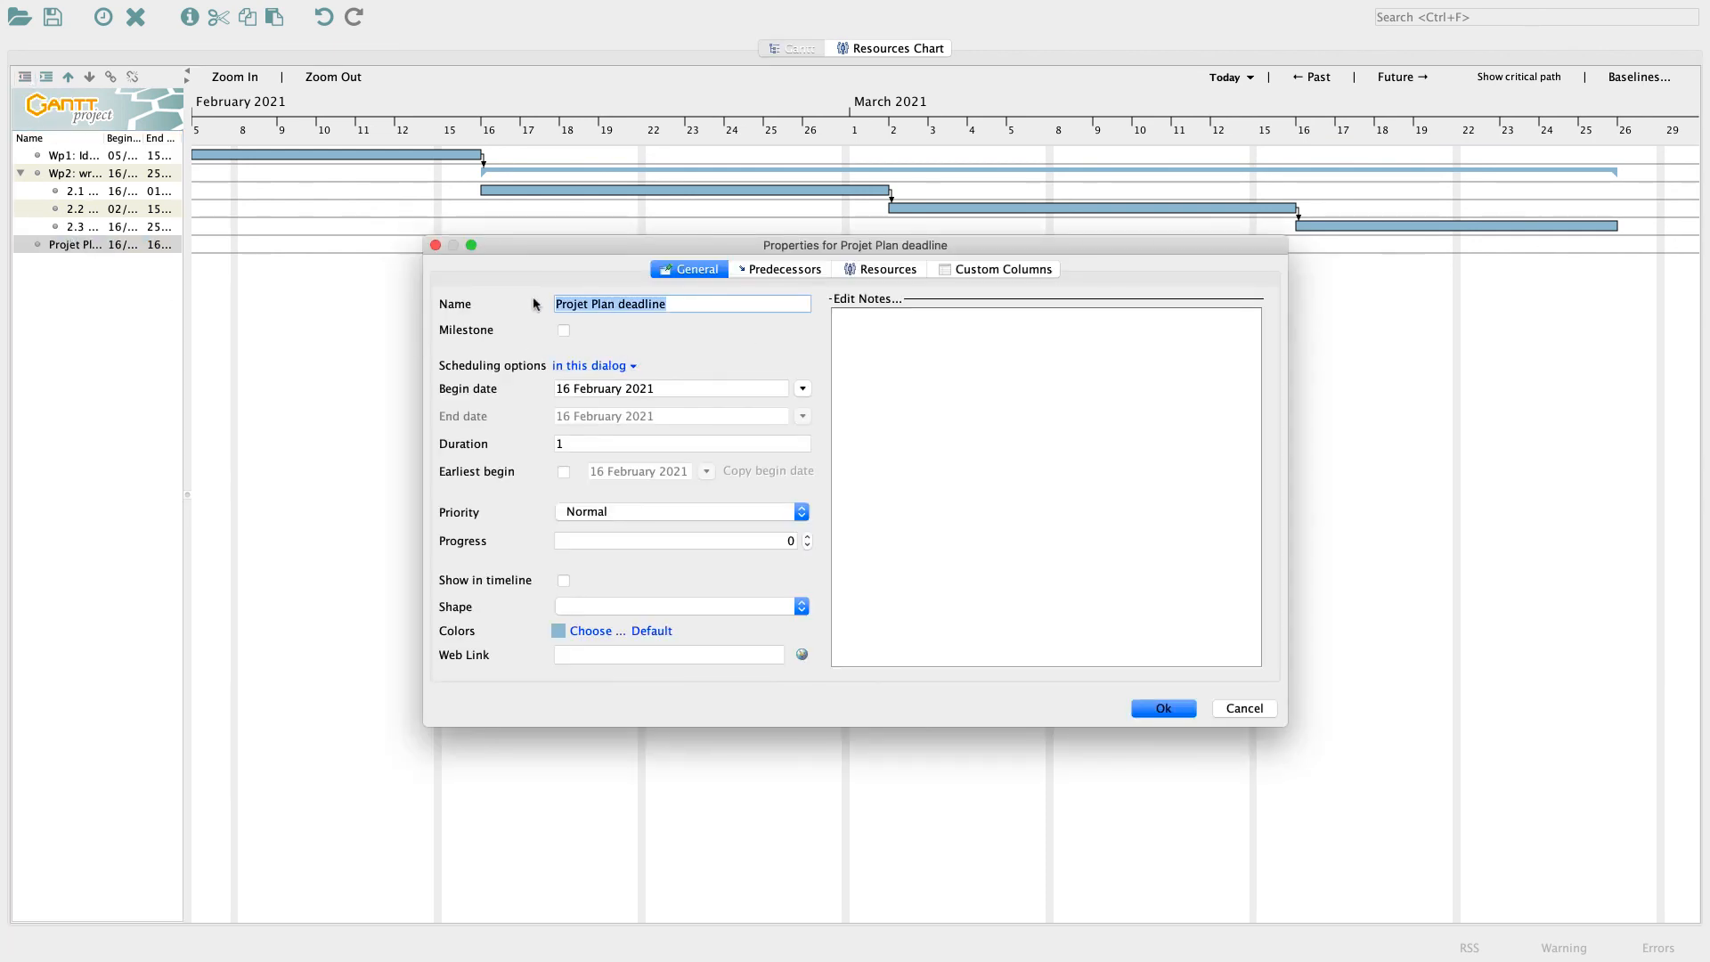
{"action": "left_click", "coordinate": [582, 303]}
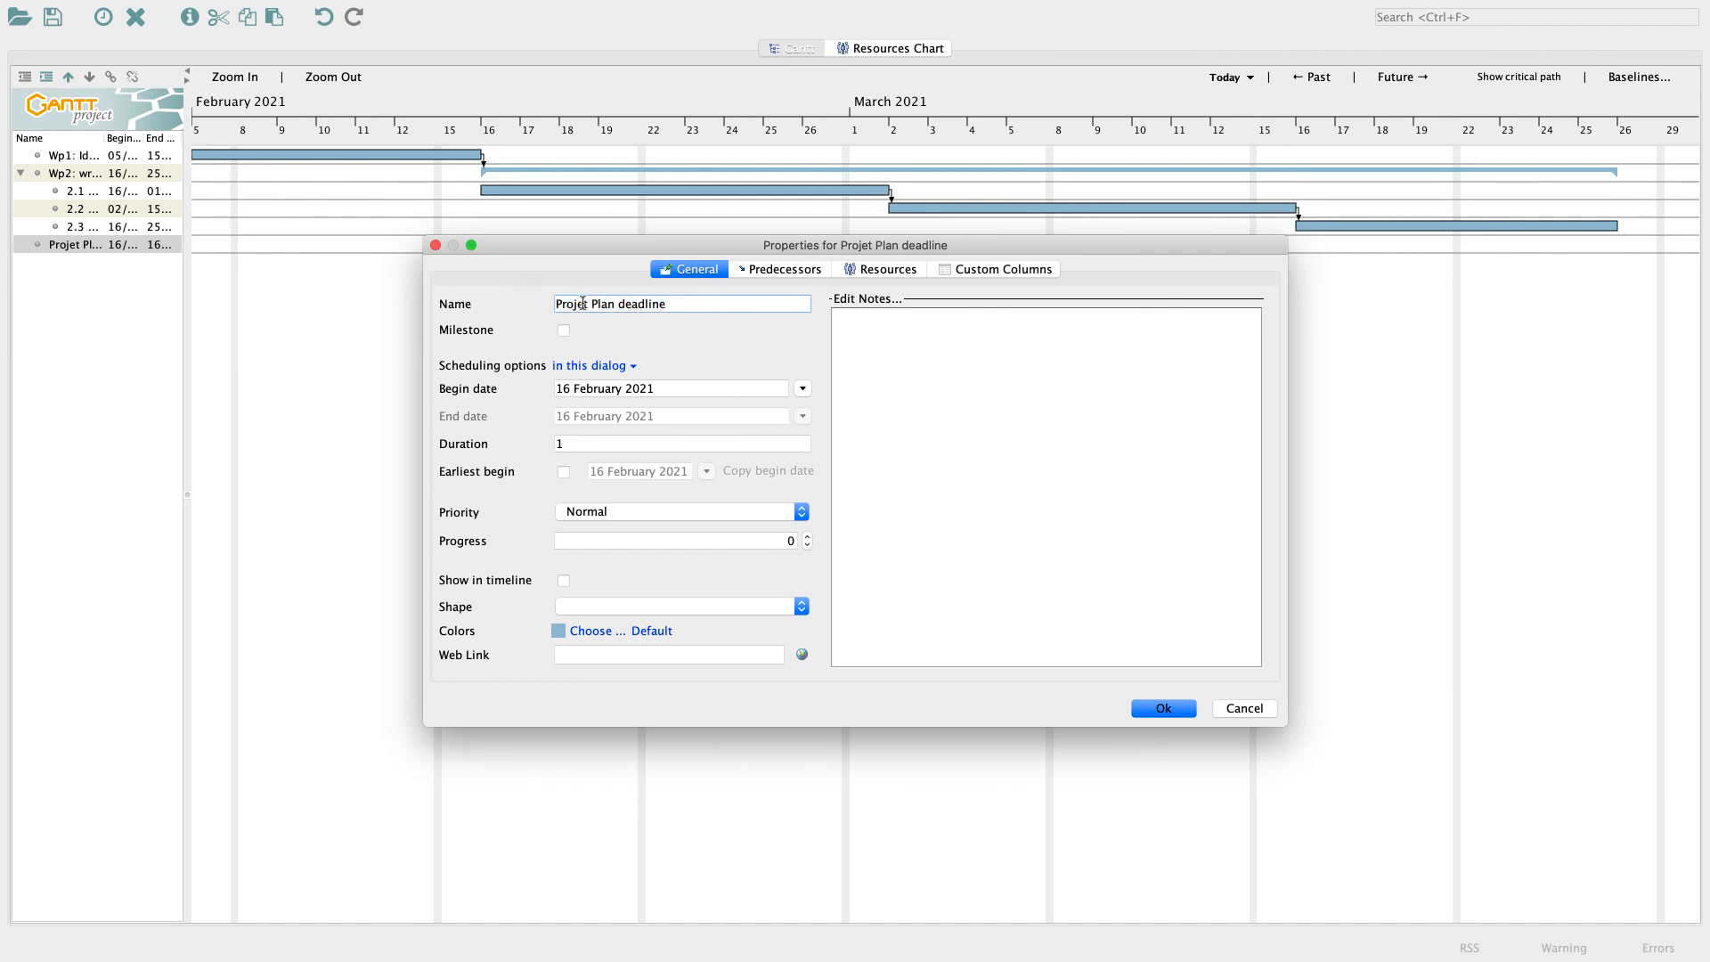
{"action": "type", "text": "c"}
{"action": "left_click", "coordinate": [564, 332]}
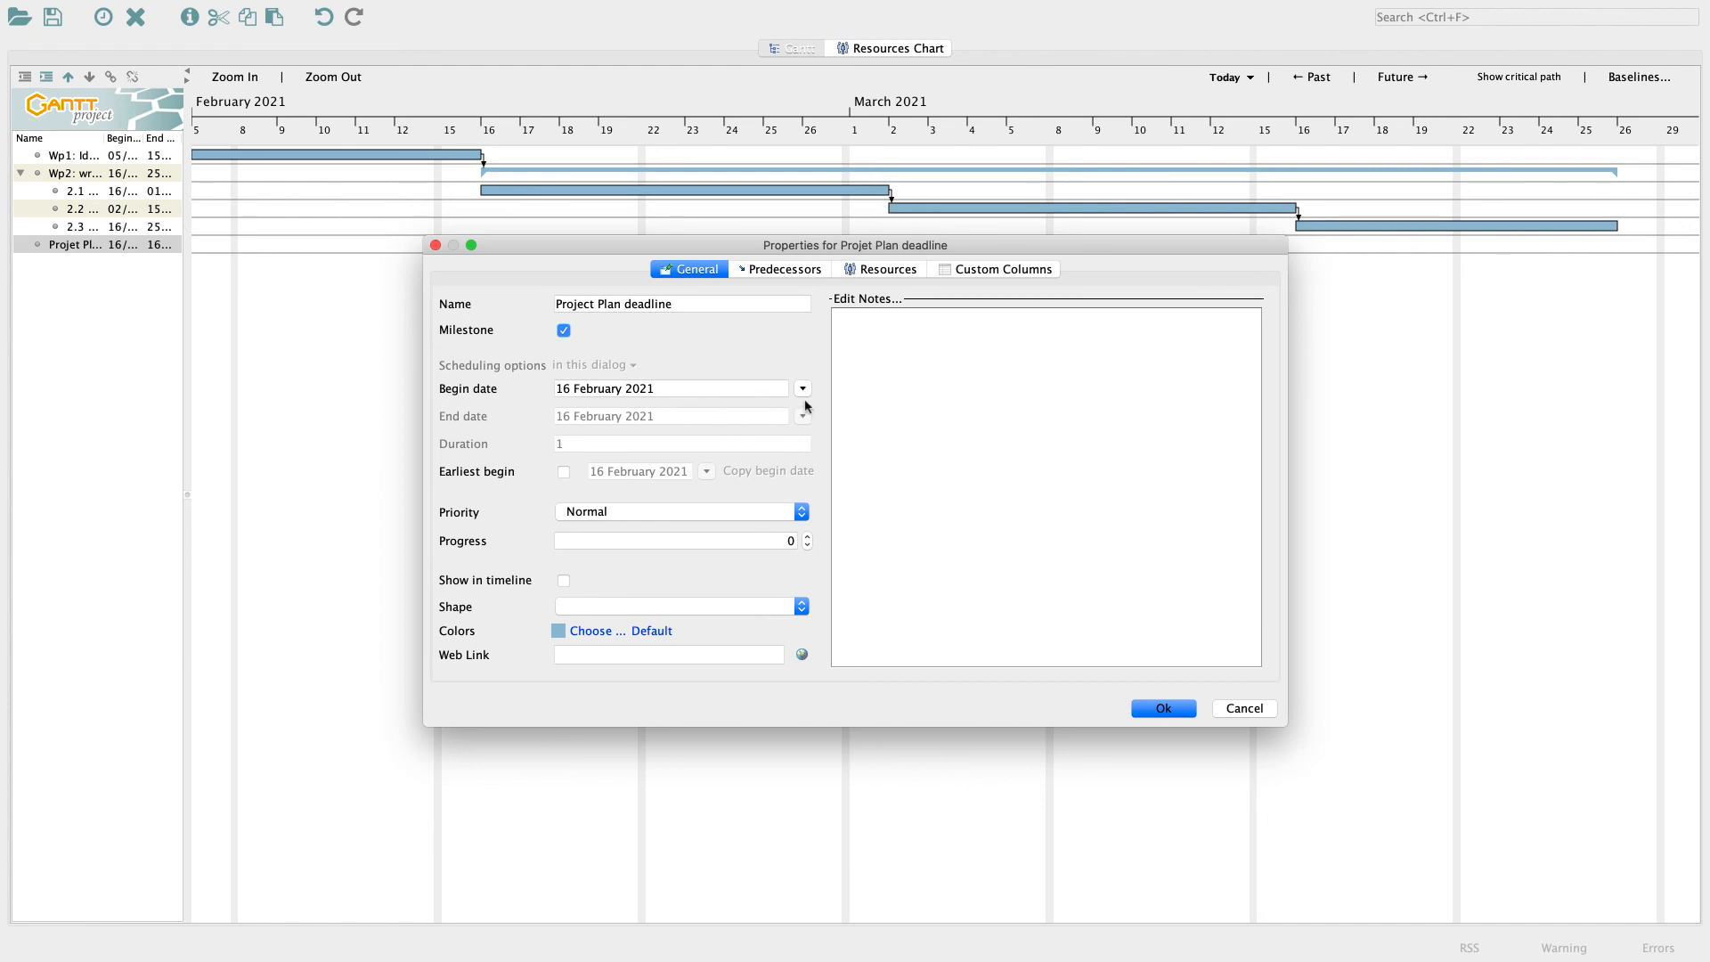
Step: Set the begin date of the Project Plan deadline milestone to 31 March 2021
{"action": "left_click", "coordinate": [802, 389]}
{"action": "left_click", "coordinate": [757, 416]}
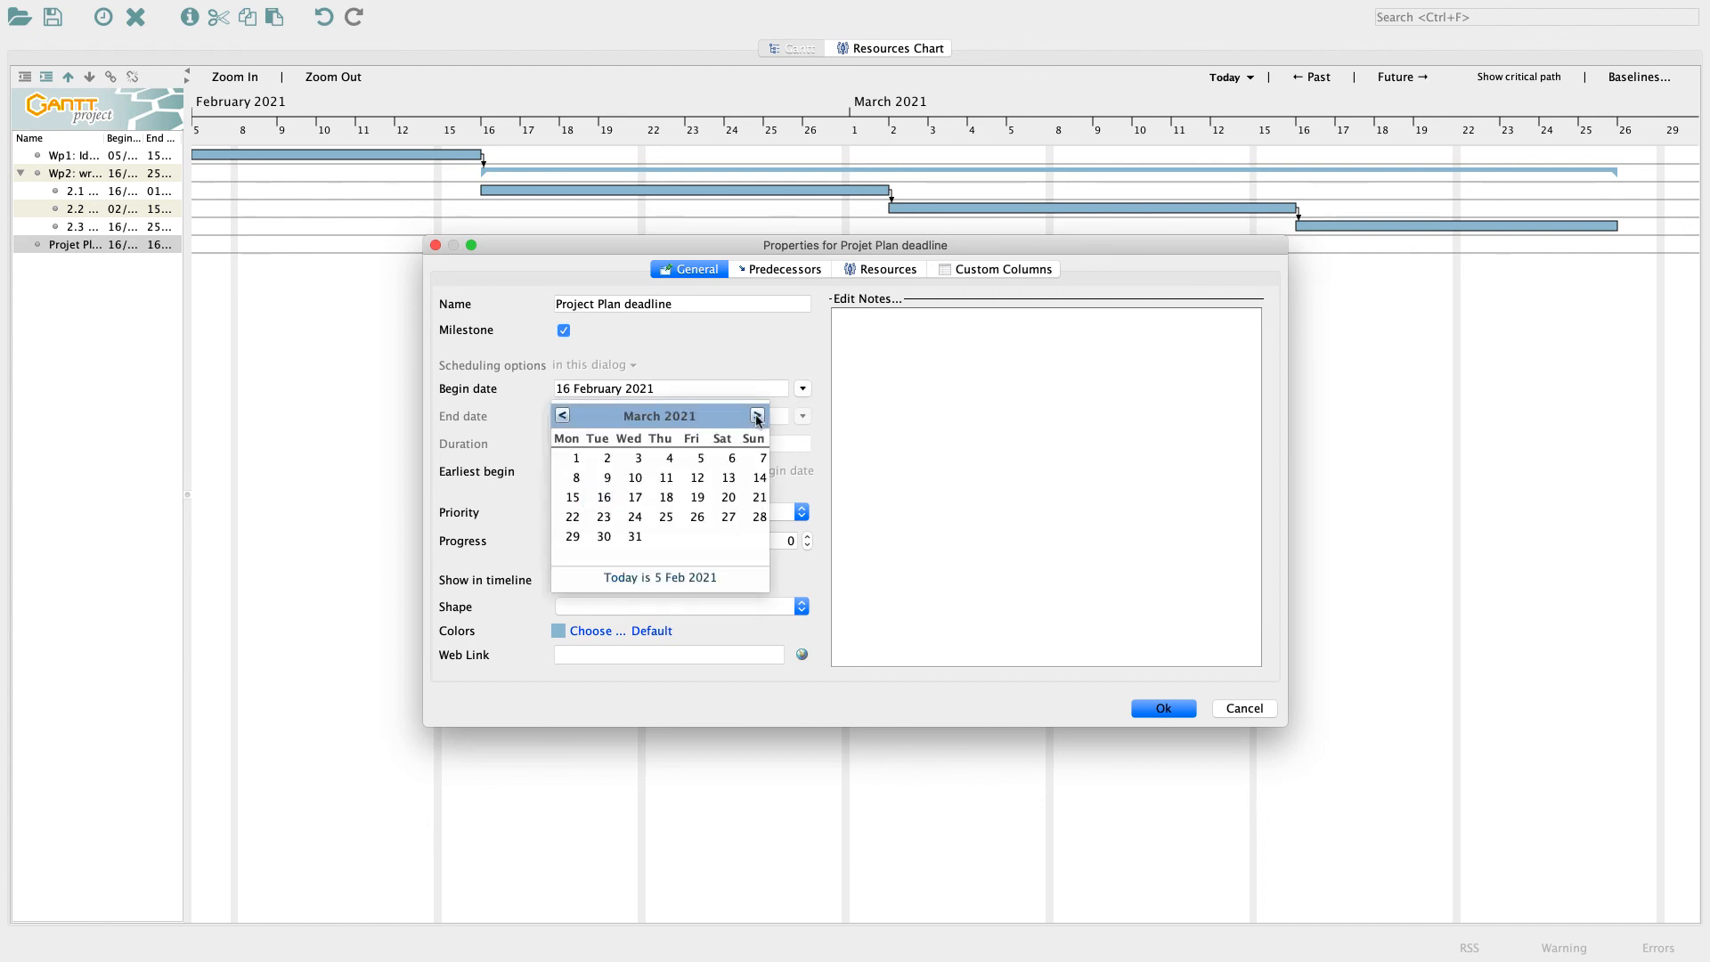
{"action": "left_click", "coordinate": [636, 537]}
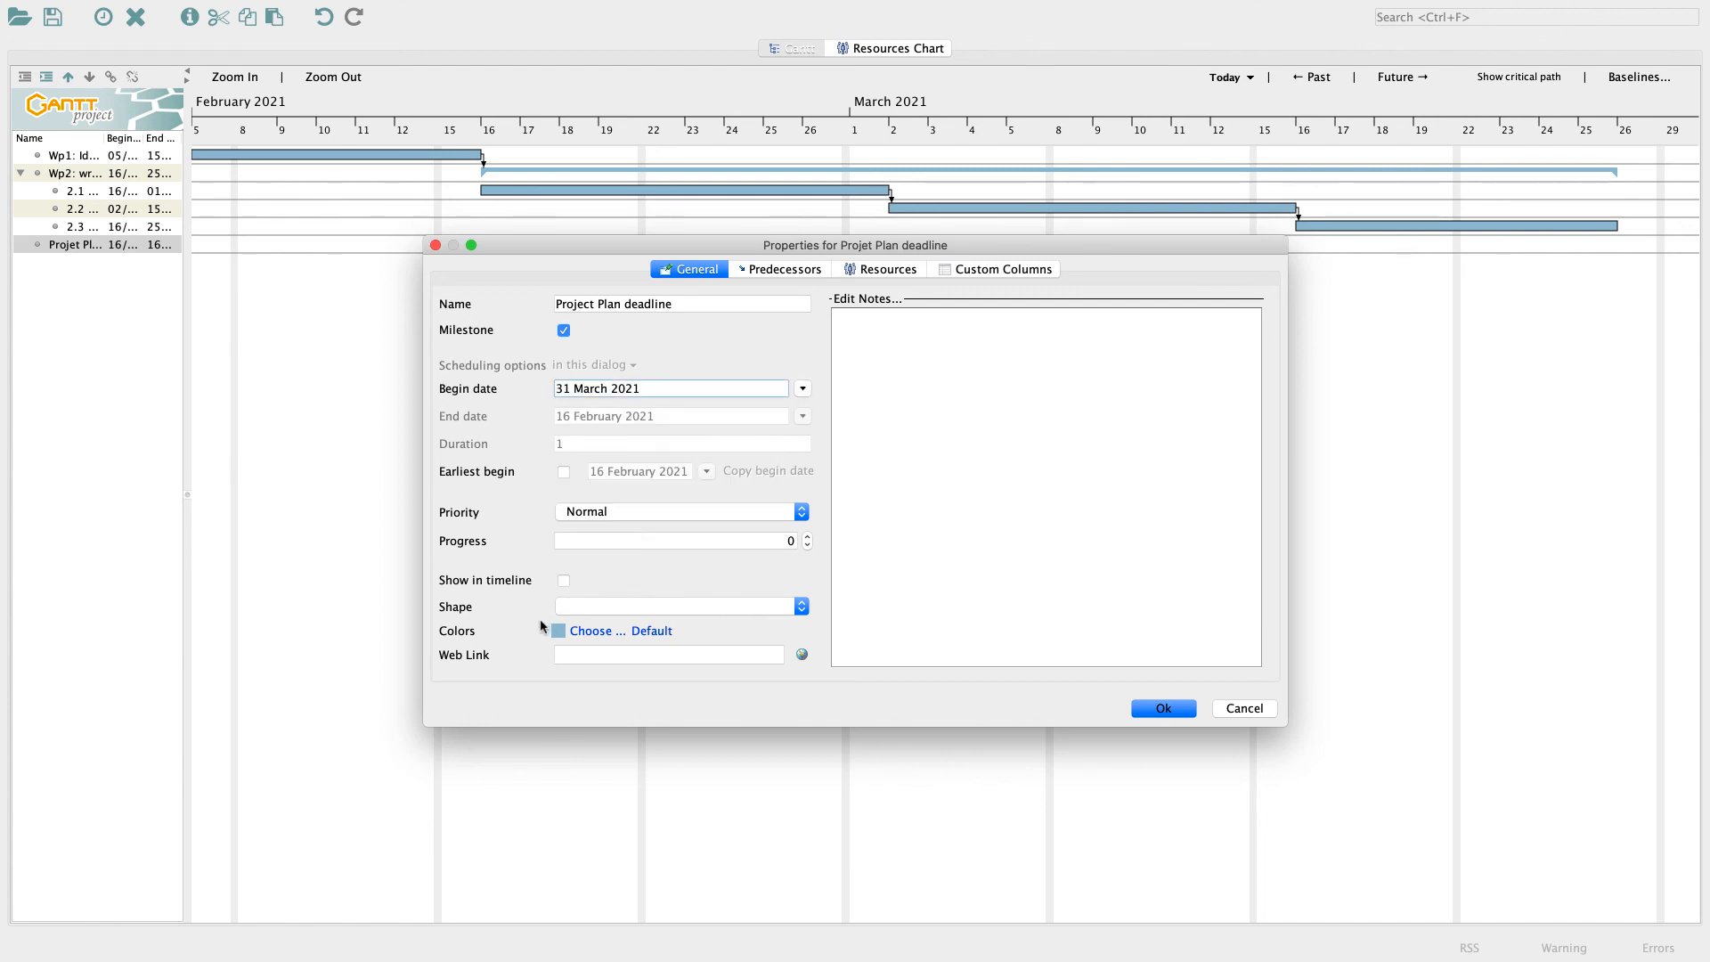
Step: Color the Project Plan deadline milestone red and apply its properties
{"action": "left_click", "coordinate": [579, 632]}
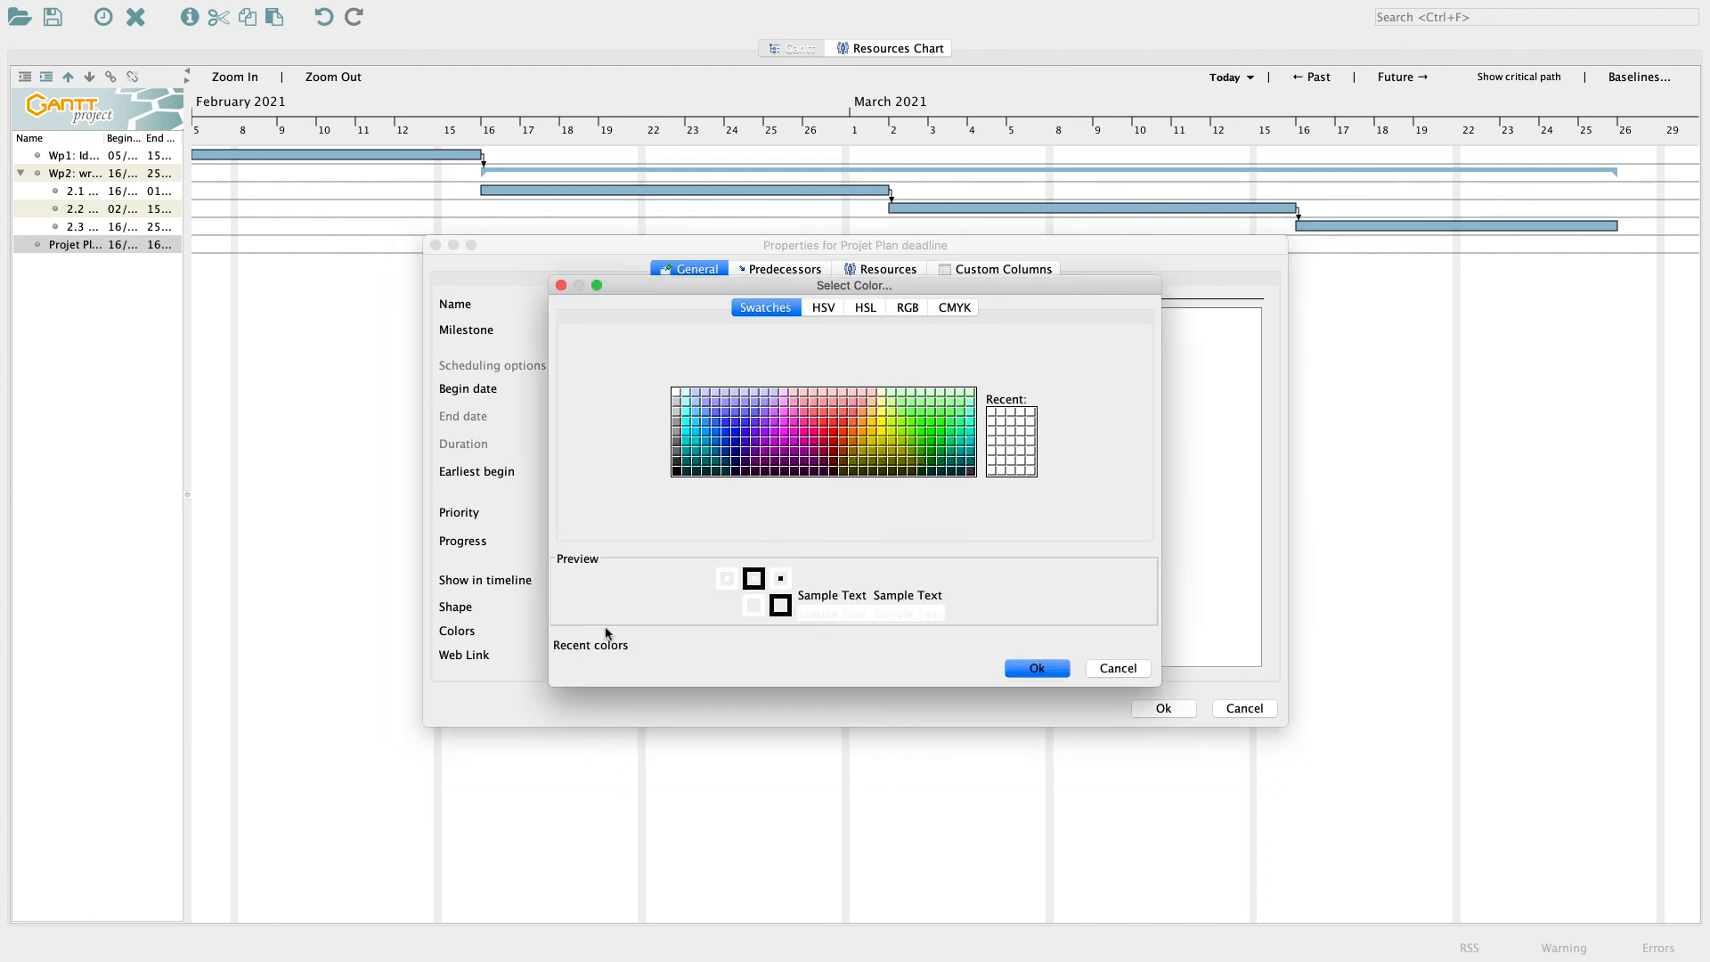
{"action": "left_click", "coordinate": [828, 422]}
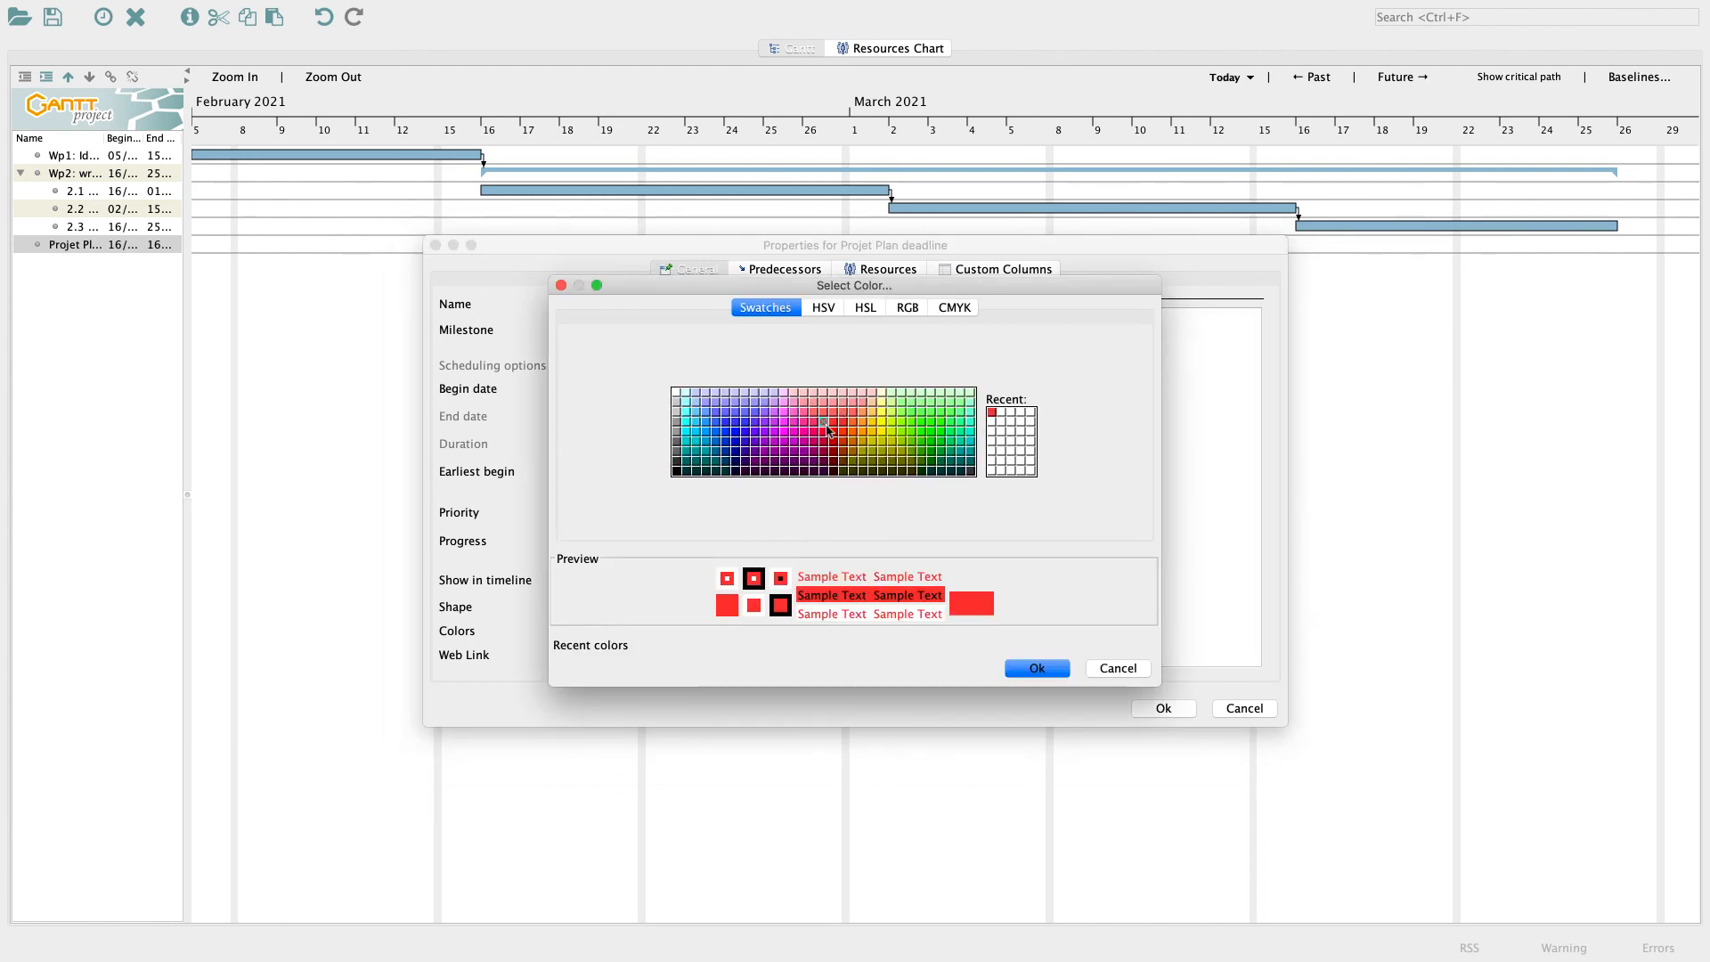
{"action": "left_click", "coordinate": [1012, 667]}
{"action": "left_click", "coordinate": [1167, 709]}
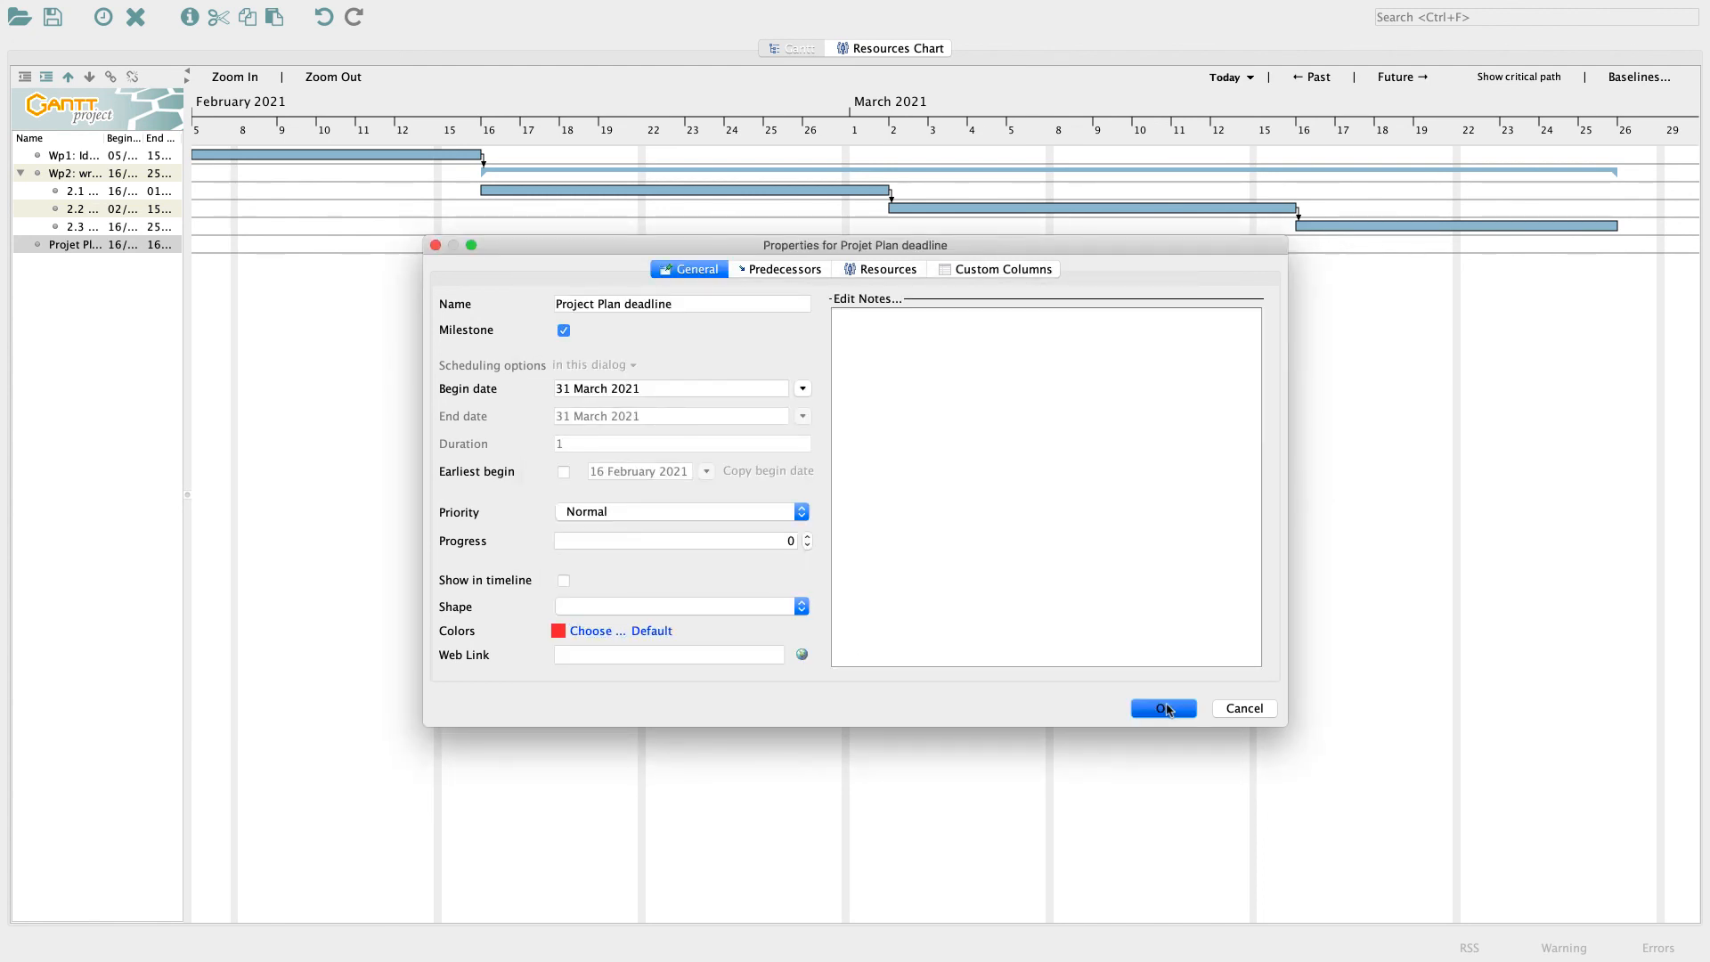
Step: Zoom the chart out and shift the timeline back to earlier dates to view the work packages with the deadline milestone
{"action": "left_click", "coordinate": [334, 77]}
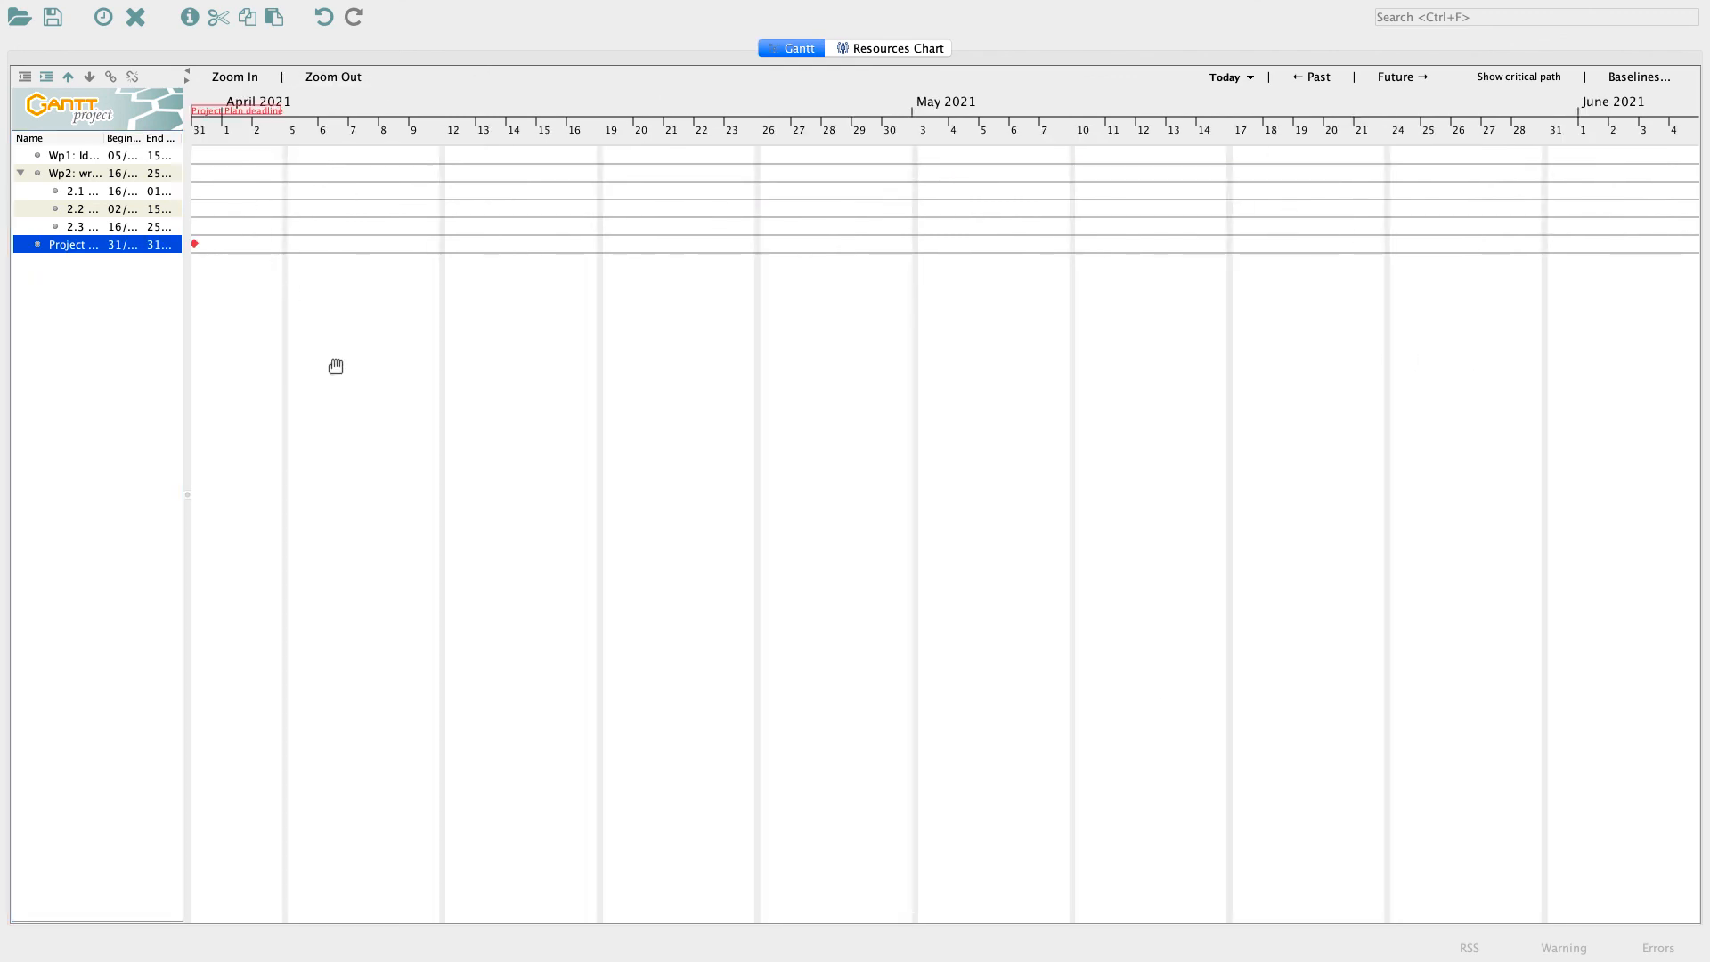
{"action": "left_click_drag", "start_coordinate": [335, 366], "coordinate": [825, 358]}
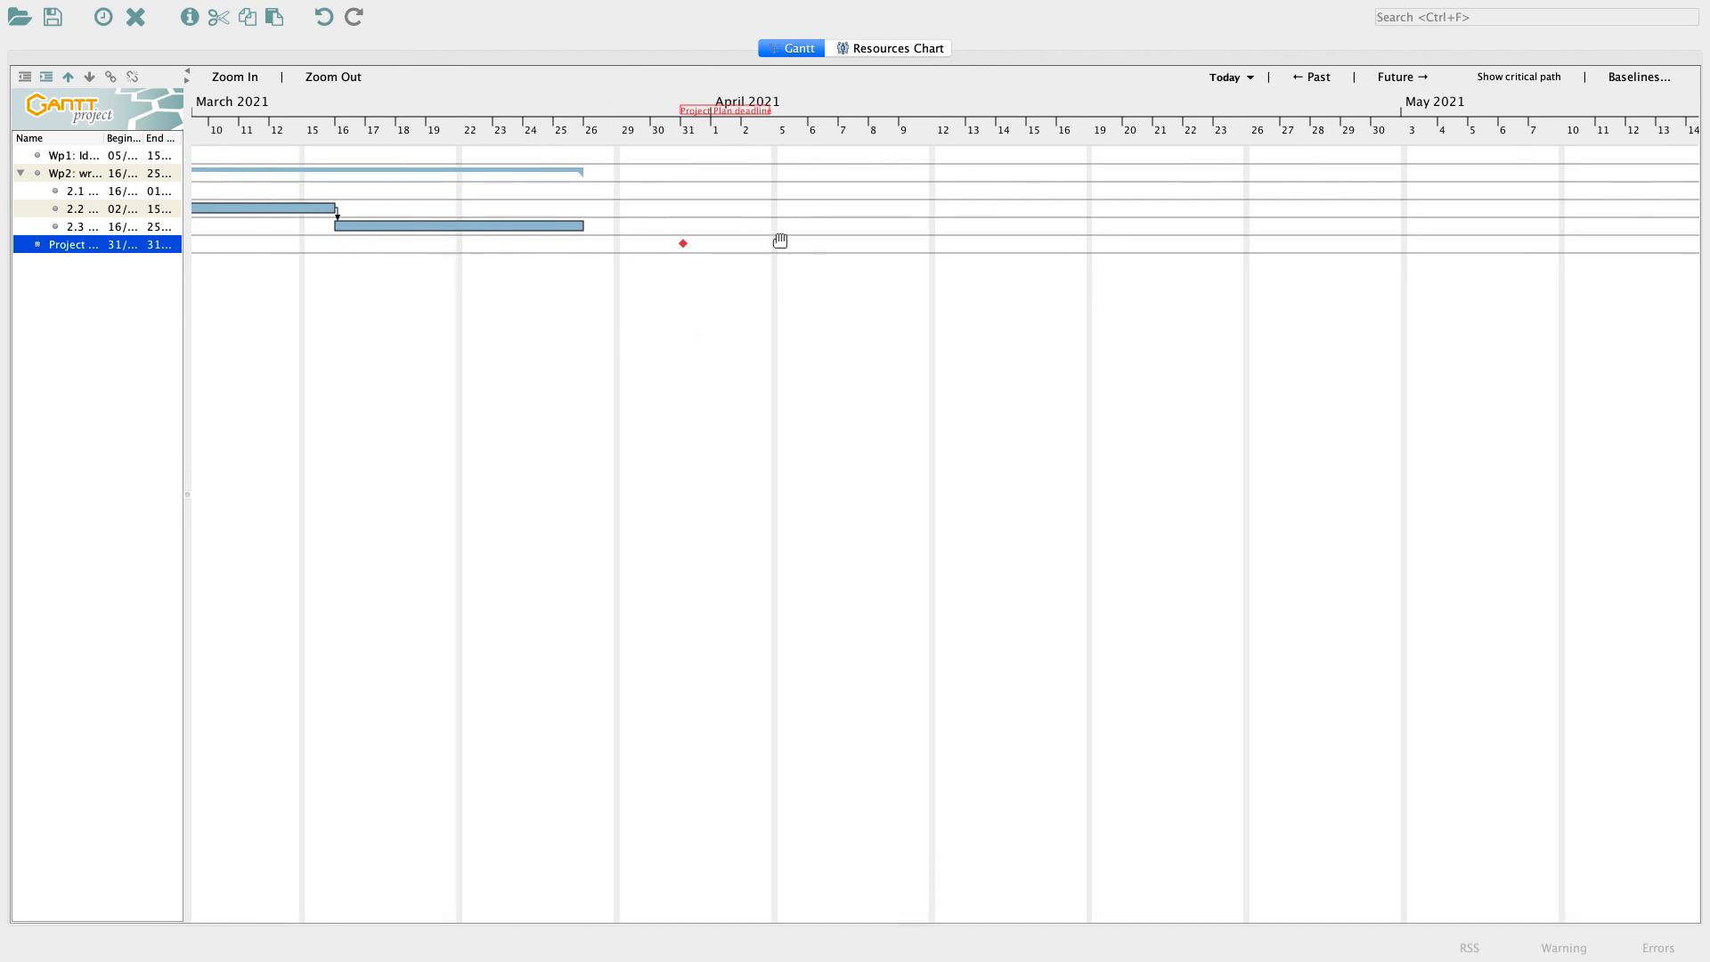
{"action": "left_click_drag", "start_coordinate": [446, 359], "coordinate": [1216, 315]}
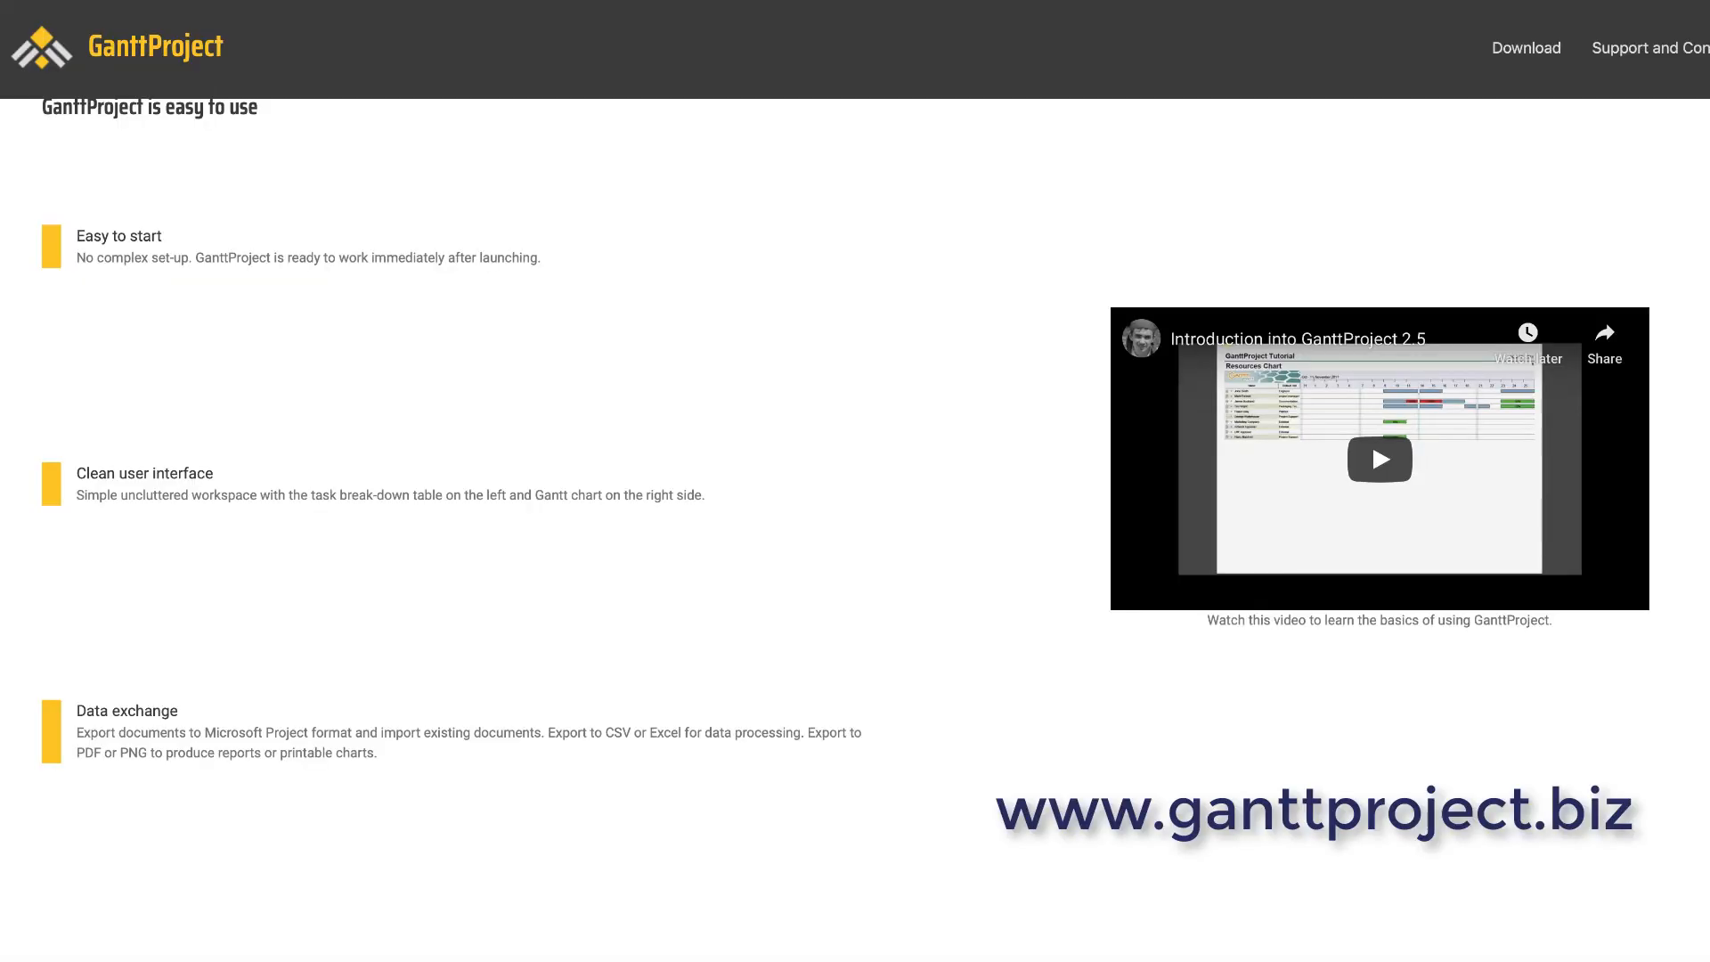